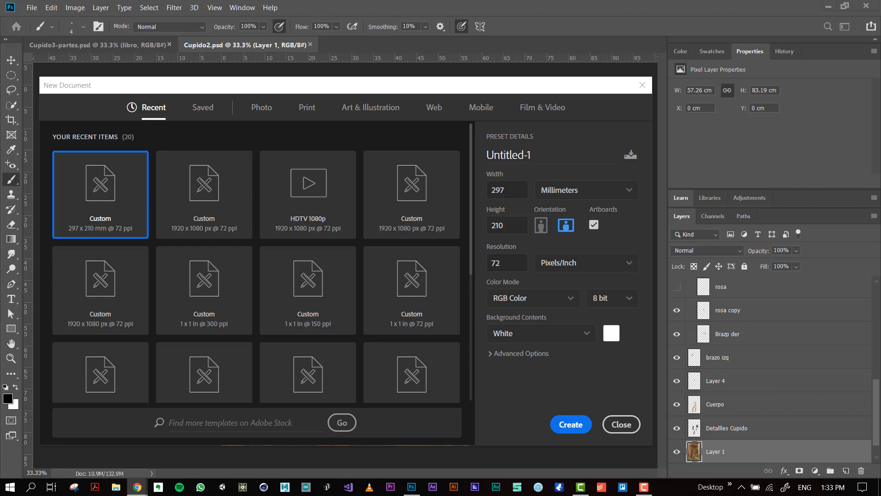
Switch to Chrome, search Google for "ocaranza travesuras del amor" and bring up the Museo Nacional de Arte page for the painting.
{"action": "left_click_drag", "start_coordinate": [0, 147], "coordinate": [325, 2]}
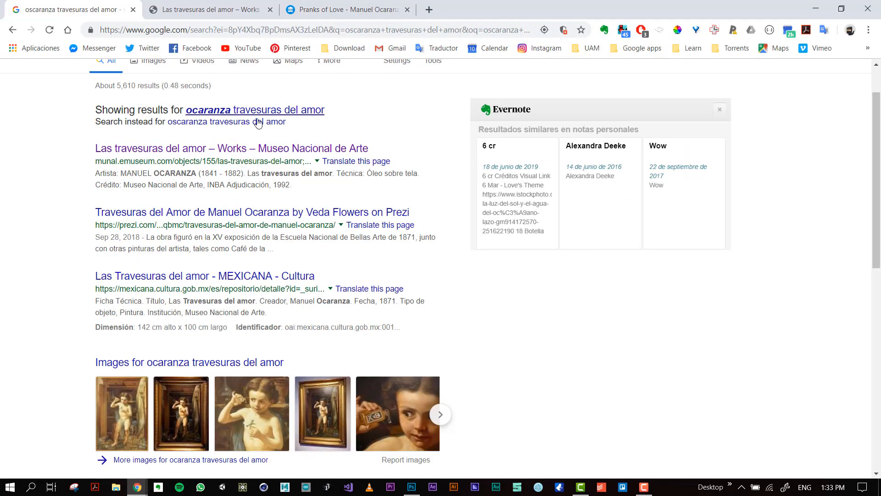
{"action": "left_click", "coordinate": [211, 111]}
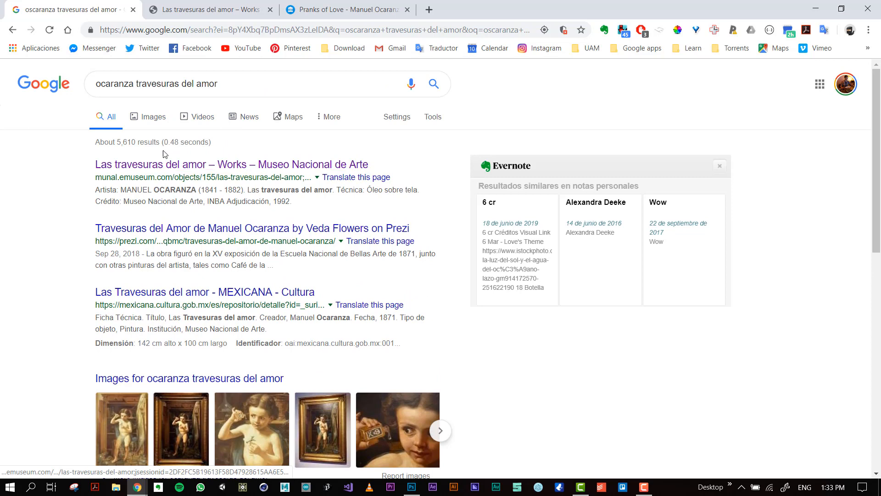
{"action": "left_click", "coordinate": [228, 16]}
Examine the painting on the museum page, view it enlarged, and close the enlarged view.
{"action": "scroll", "coordinate": [343, 291], "scroll_direction": "down", "scroll_amount": 4}
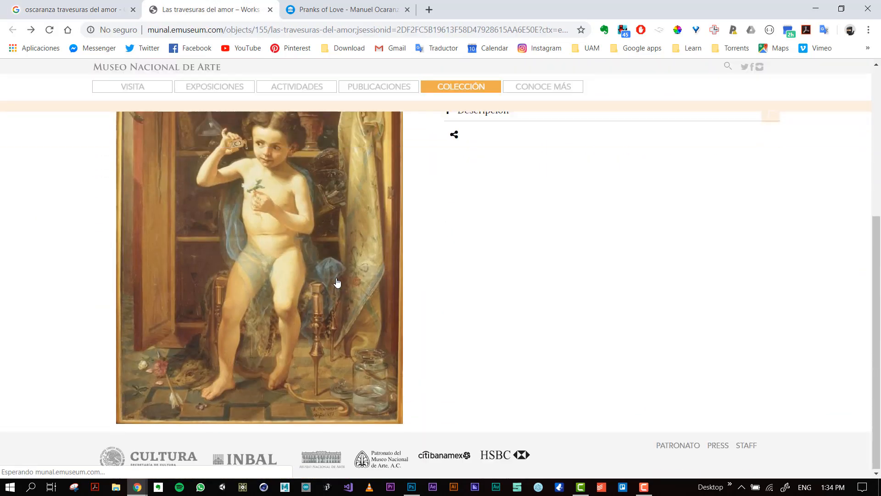
{"action": "scroll", "coordinate": [337, 283], "scroll_direction": "up", "scroll_amount": 1}
{"action": "left_click", "coordinate": [296, 239]}
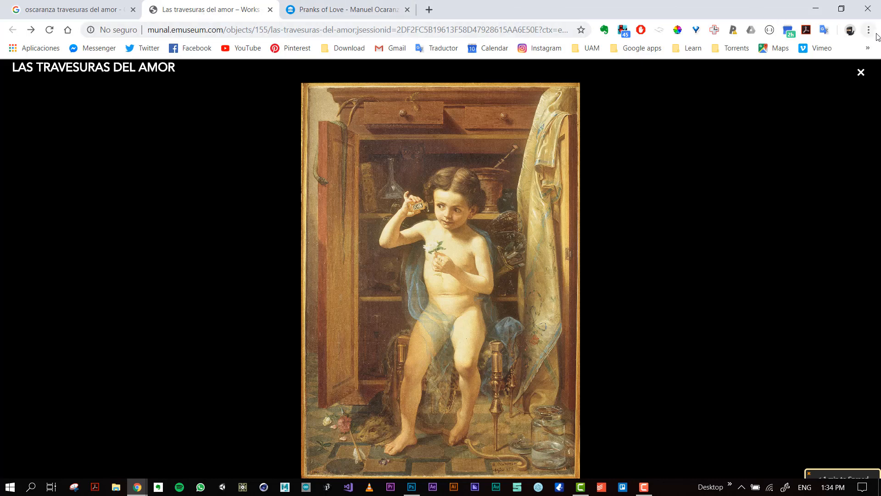
{"action": "left_click", "coordinate": [861, 73]}
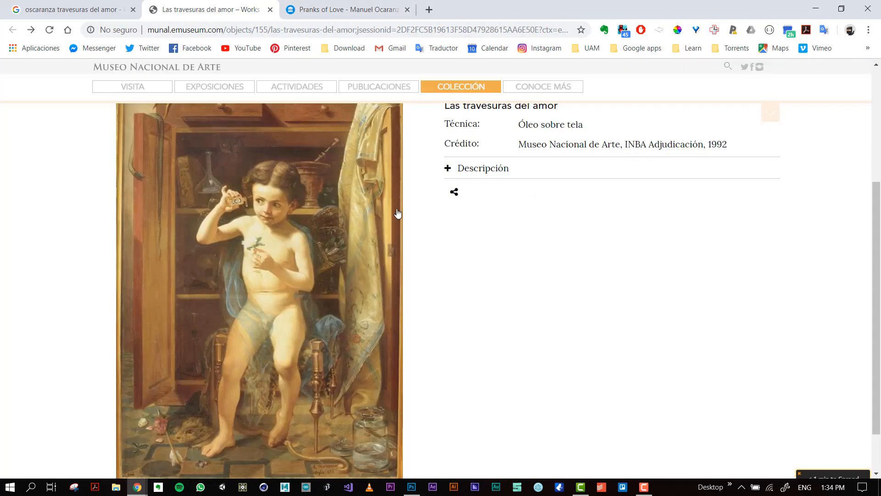
Open Chrome's developer tools and inspect the painting to select its img element in the page code.
{"action": "left_click", "coordinate": [868, 31]}
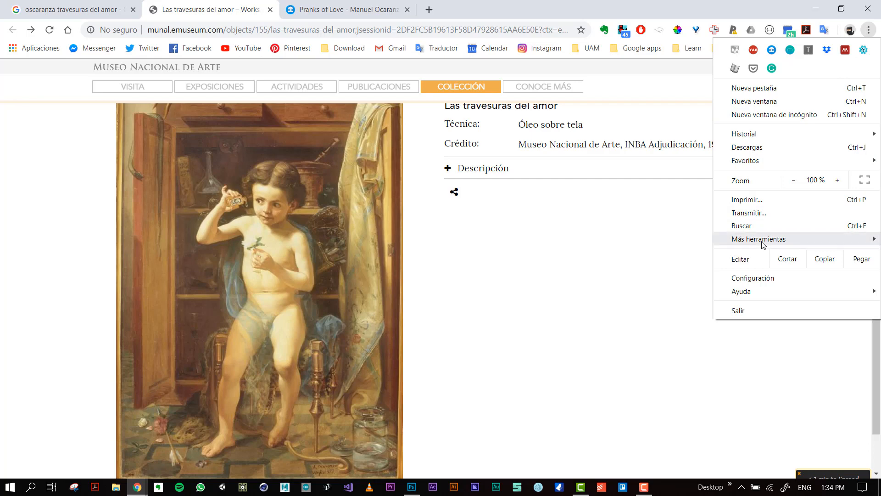
{"action": "mouse_move", "coordinate": [763, 244]}
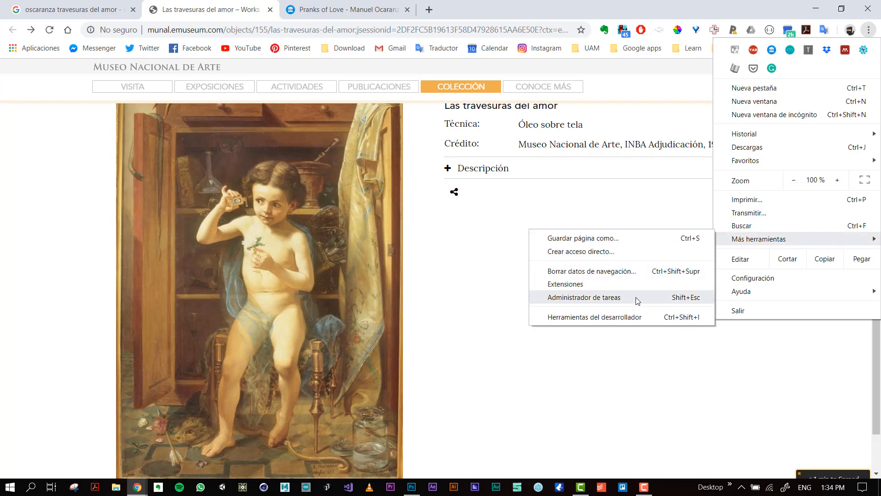
{"action": "left_click", "coordinate": [615, 317]}
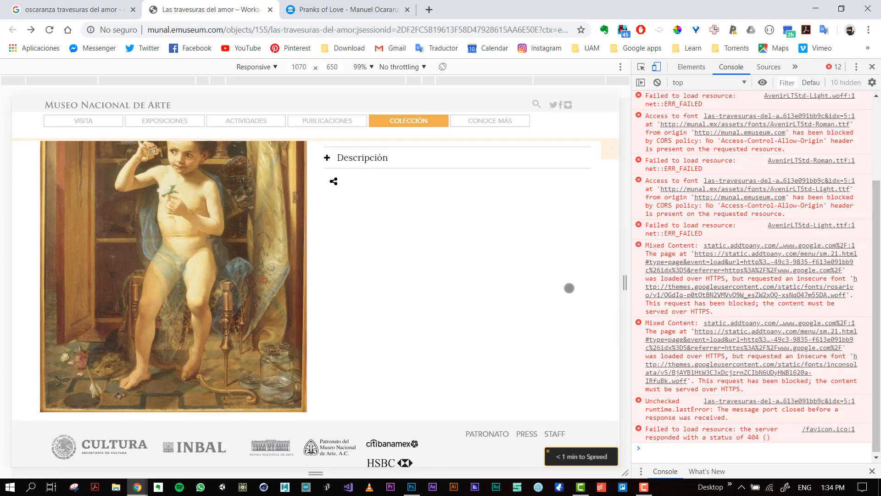
{"action": "left_click", "coordinate": [643, 68]}
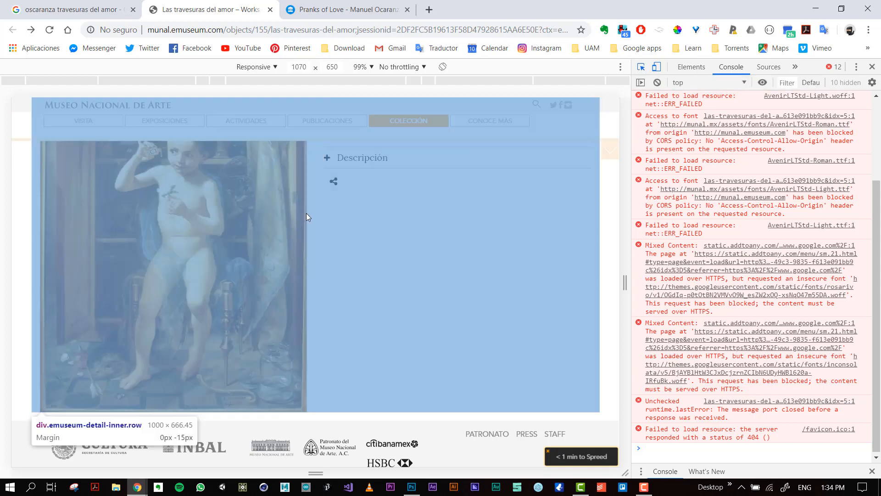
{"action": "left_click", "coordinate": [265, 225]}
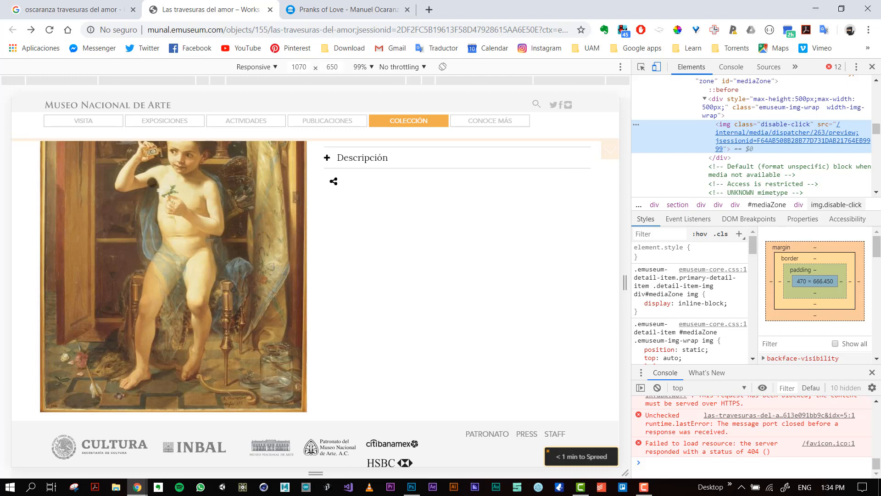
Open the selected img element's source file in a new browser tab.
{"action": "mouse_move", "coordinate": [753, 142]}
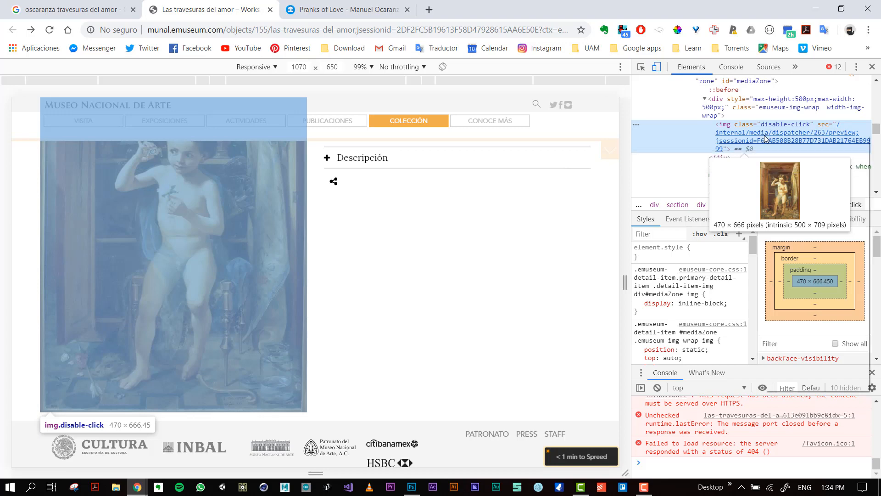
{"action": "right_click", "coordinate": [765, 137]}
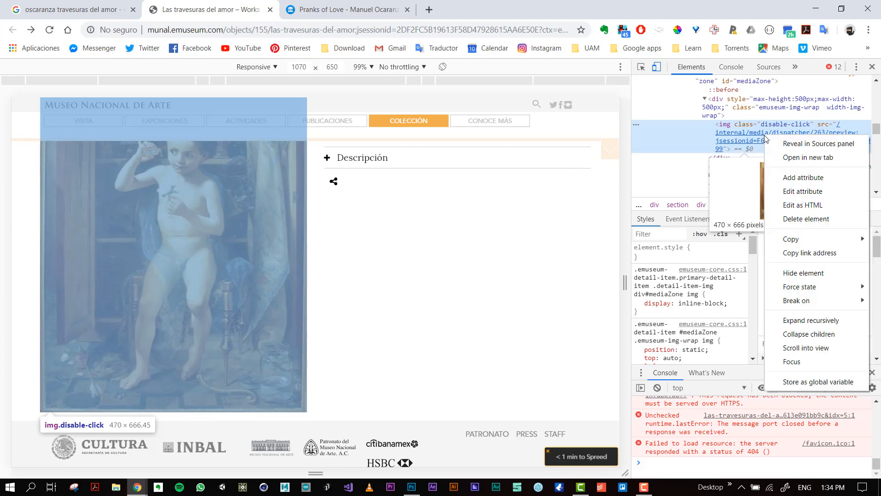
{"action": "left_click", "coordinate": [791, 160]}
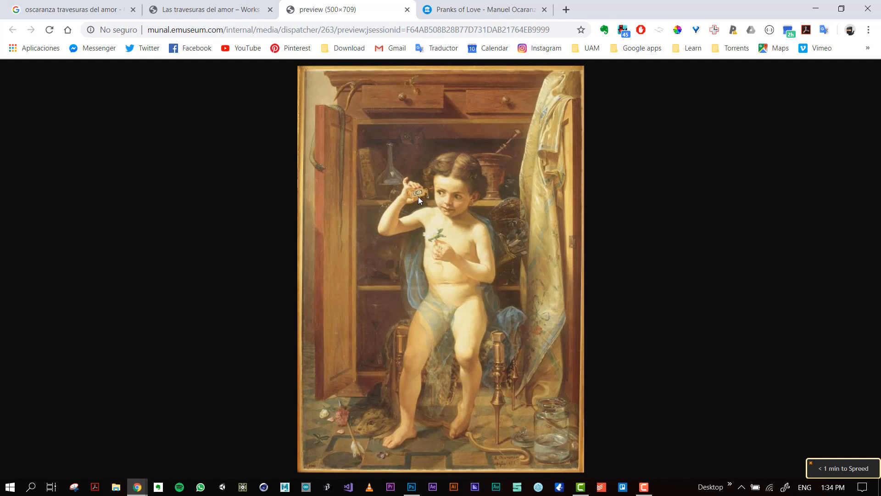
Try to save the painting image in the Clases folder under the file name imagen_cupido_full.jpg.
{"action": "right_click", "coordinate": [423, 177]}
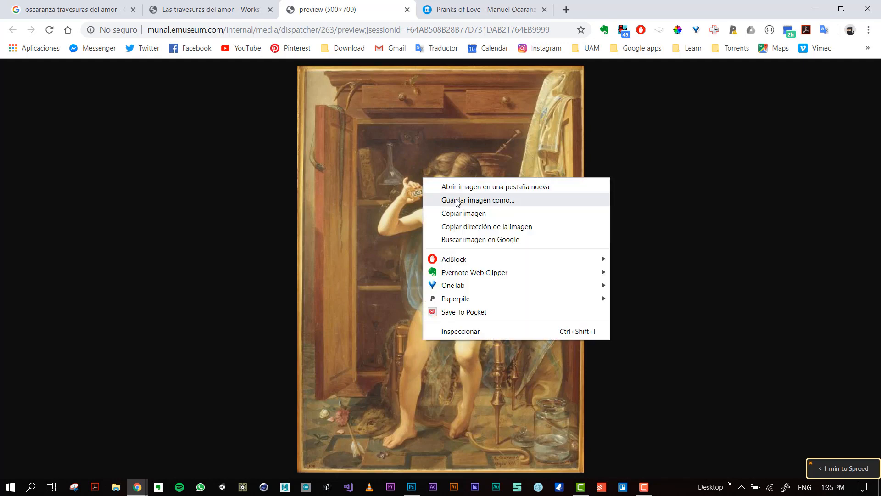
{"action": "left_click", "coordinate": [456, 200]}
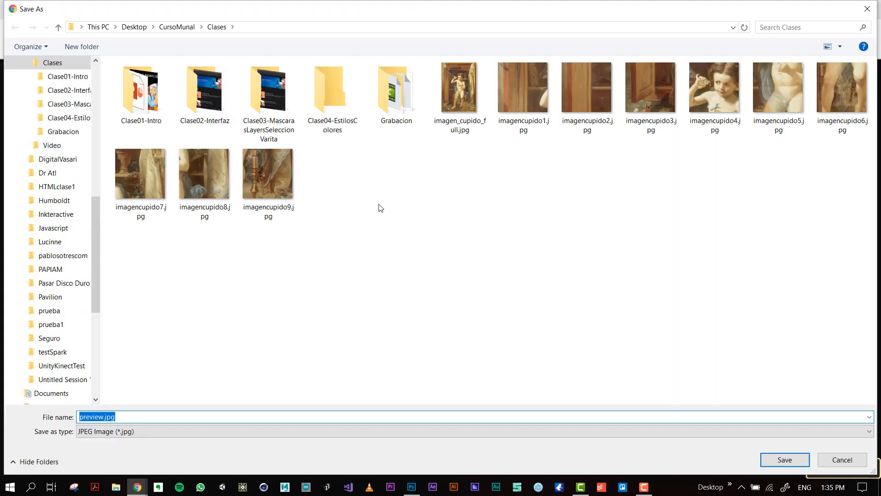
{"action": "left_click", "coordinate": [463, 106]}
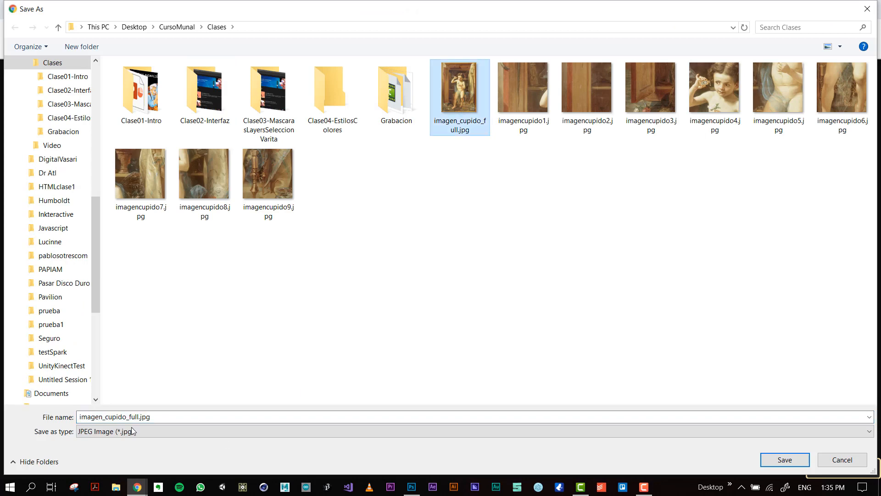
{"action": "left_click", "coordinate": [173, 417]}
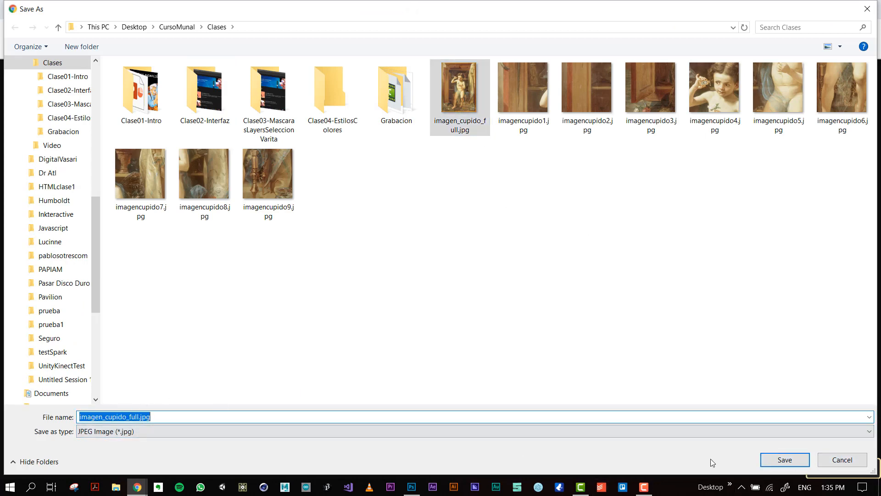
{"action": "left_click", "coordinate": [847, 459]}
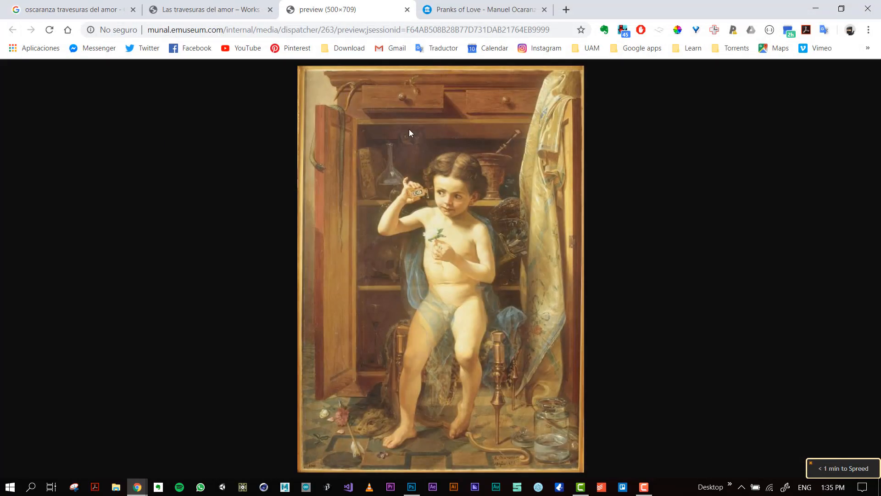
View Pranks of Love on Google Arts & Culture at 100% zoom, examining the child's face, bottle and flower.
{"action": "left_click", "coordinate": [473, 10]}
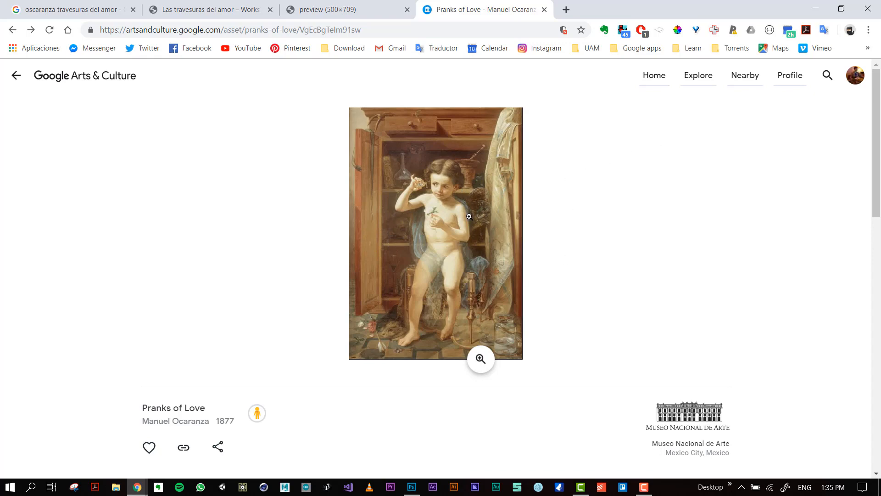
{"action": "left_click", "coordinate": [448, 187]}
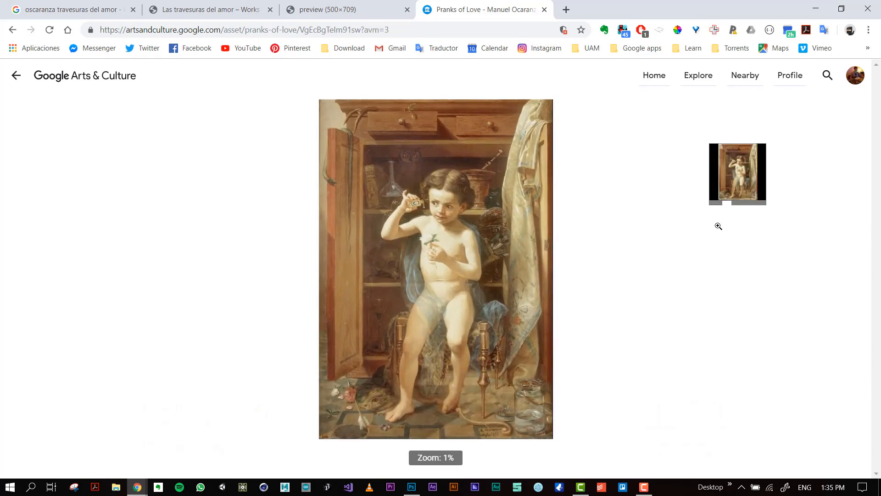
{"action": "left_click_drag", "start_coordinate": [739, 208], "coordinate": [752, 209]}
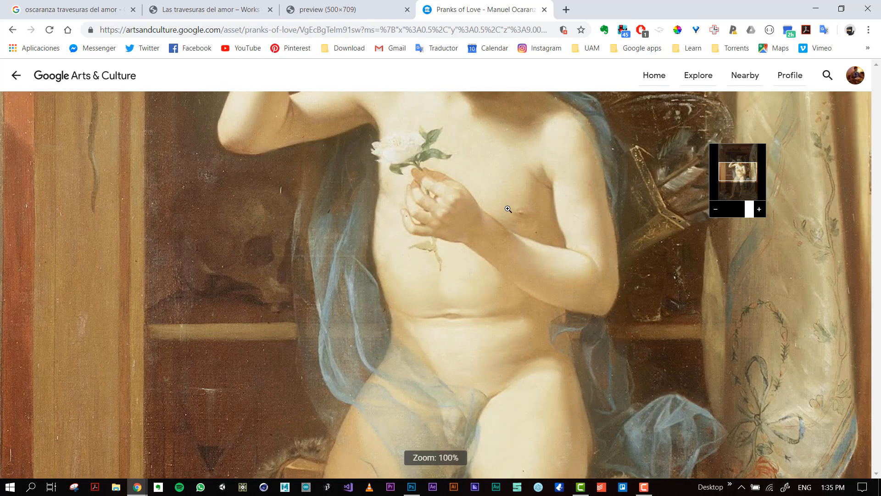
{"action": "left_click_drag", "start_coordinate": [465, 147], "coordinate": [467, 265]}
{"action": "mouse_move", "coordinate": [475, 201]}
{"action": "left_mouse_down"}
{"action": "mouse_move", "coordinate": [452, 288]}
{"action": "mouse_move", "coordinate": [452, 276]}
{"action": "left_mouse_up"}
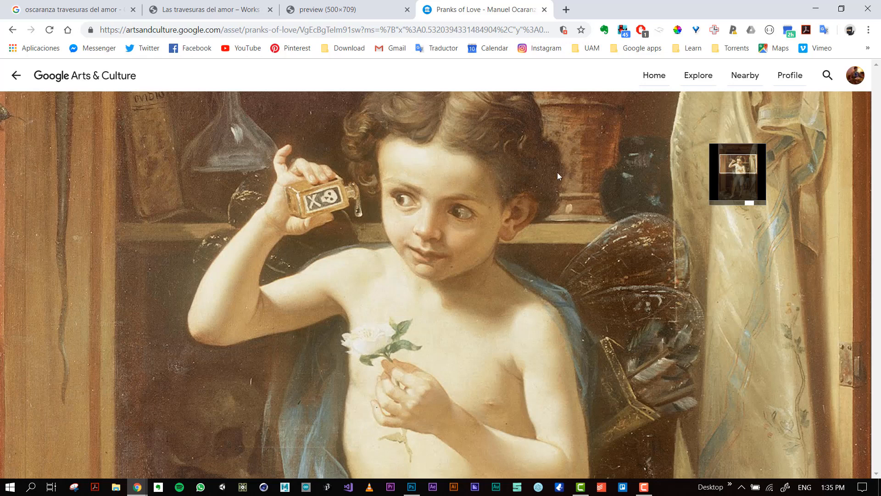
Open the developer tools on the Google Arts & Culture page for Pranks of Love.
{"action": "left_click", "coordinate": [869, 30]}
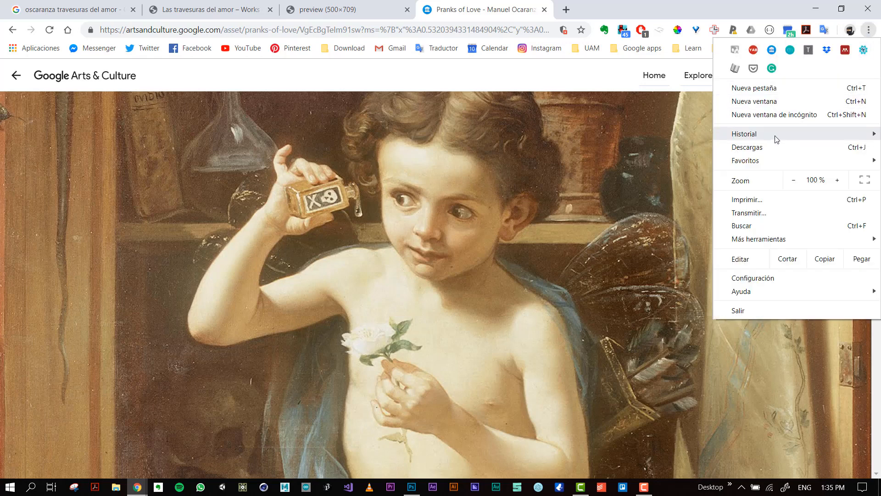
{"action": "mouse_move", "coordinate": [793, 137]}
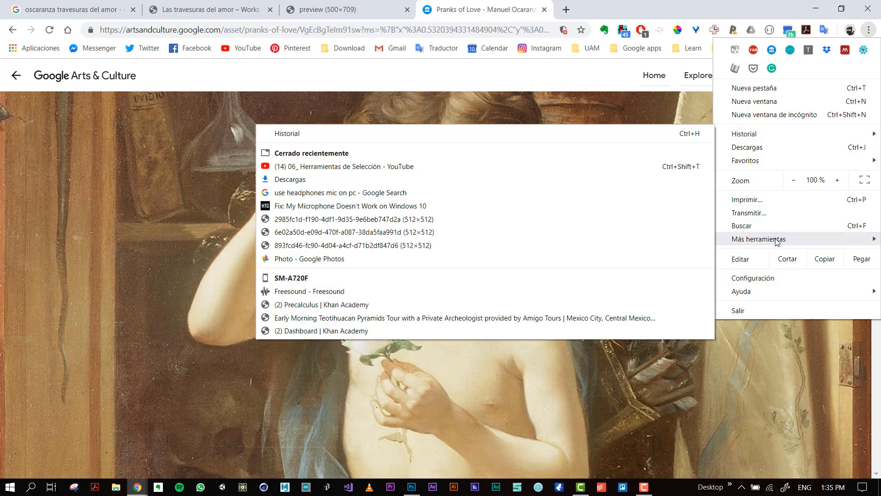
{"action": "mouse_move", "coordinate": [777, 240]}
{"action": "left_click", "coordinate": [648, 316]}
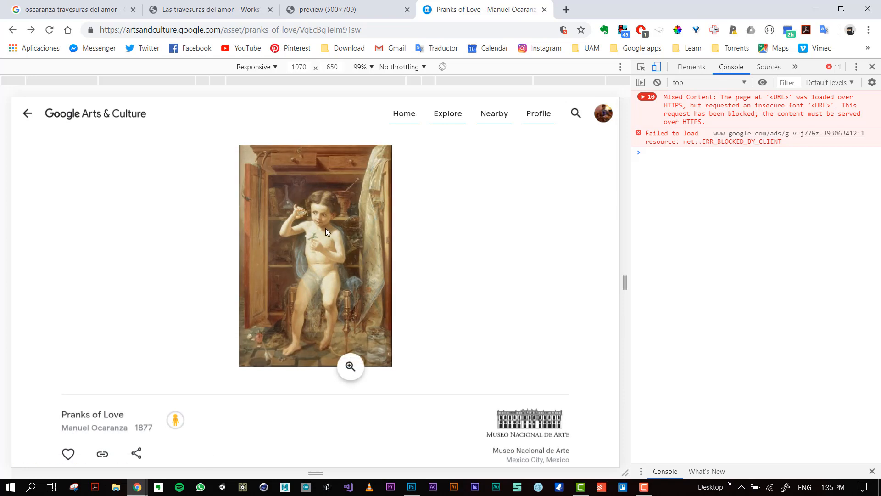
{"action": "left_click", "coordinate": [264, 69]}
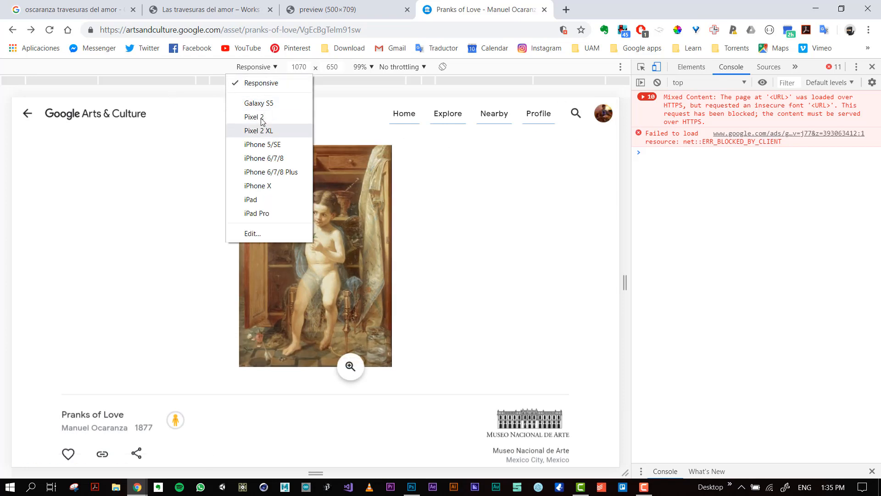
{"action": "left_click", "coordinate": [247, 71]}
{"action": "left_click", "coordinate": [248, 70]}
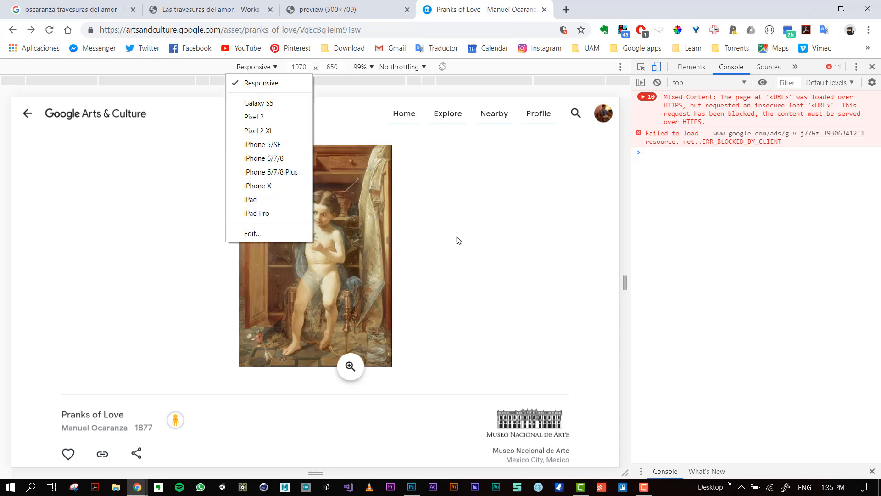
{"action": "left_click", "coordinate": [388, 238]}
Open the painting in its zoomable viewer and inspect it to locate its element in the page code.
{"action": "left_click", "coordinate": [373, 233]}
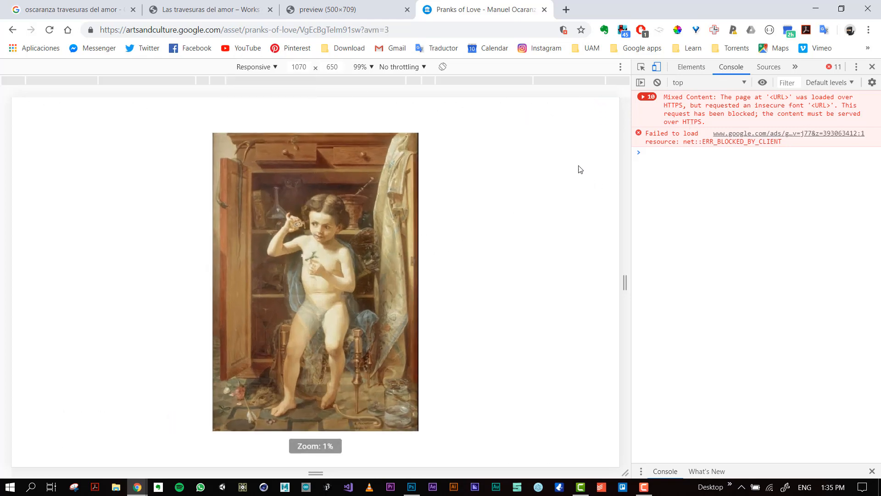
{"action": "left_click", "coordinate": [641, 67]}
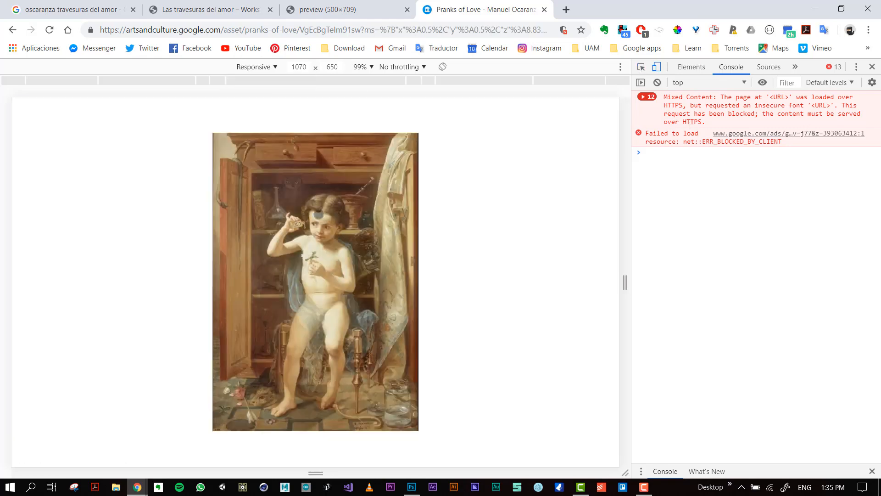
{"action": "left_click", "coordinate": [318, 215]}
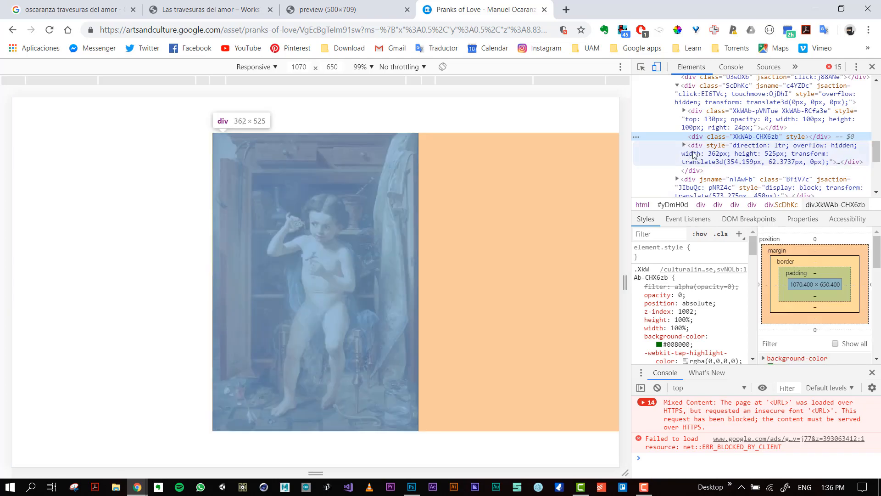
Expand the nested div containers under the painting's element and select the img element with the blob source.
{"action": "left_click", "coordinate": [684, 145]}
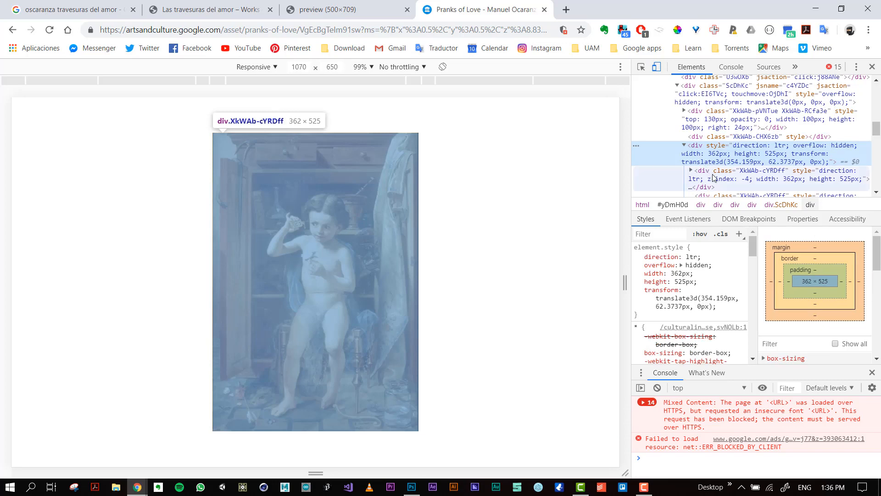
{"action": "left_click", "coordinate": [713, 177]}
{"action": "scroll", "coordinate": [697, 138], "scroll_direction": "down", "scroll_amount": 2}
{"action": "left_click", "coordinate": [692, 113]}
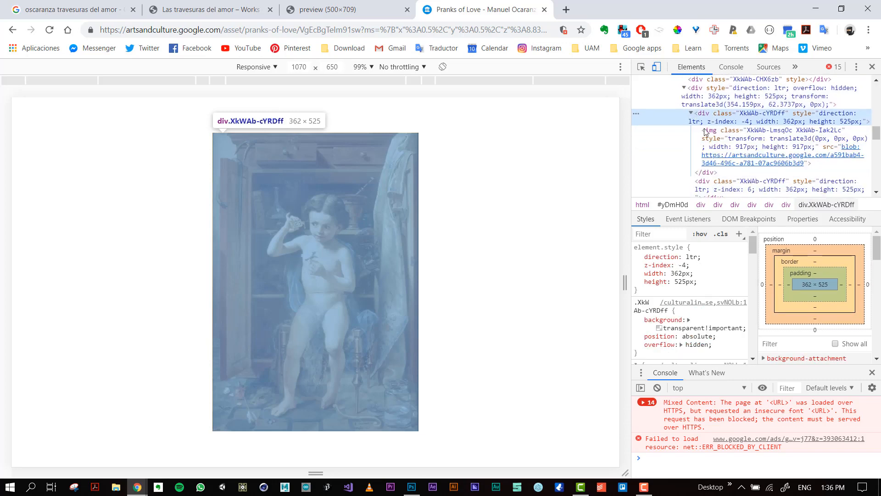
{"action": "left_click", "coordinate": [734, 155]}
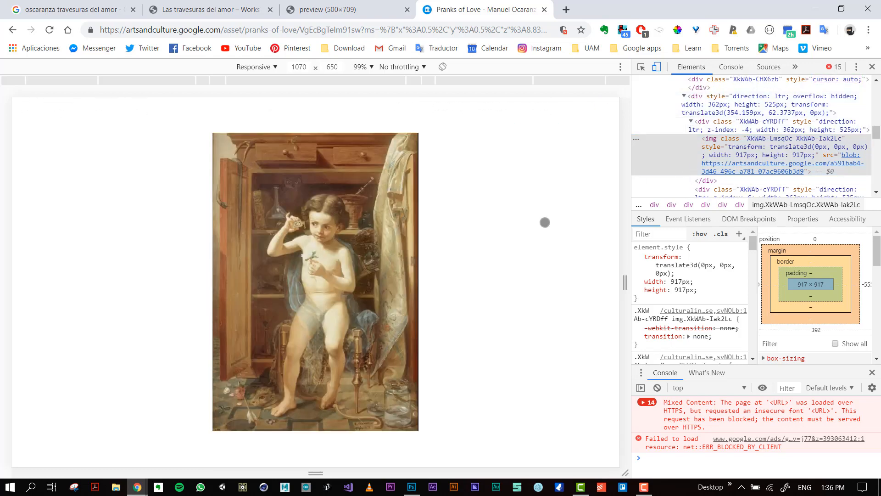
Enlarge the painting in the viewer and expand the div with z-index 96 to inspect its first image tile.
{"action": "mouse_move", "coordinate": [568, 230]}
{"action": "left_mouse_down"}
{"action": "mouse_move", "coordinate": [586, 231]}
{"action": "mouse_move", "coordinate": [578, 231]}
{"action": "left_mouse_up"}
{"action": "scroll", "coordinate": [734, 162], "scroll_direction": "down", "scroll_amount": 2}
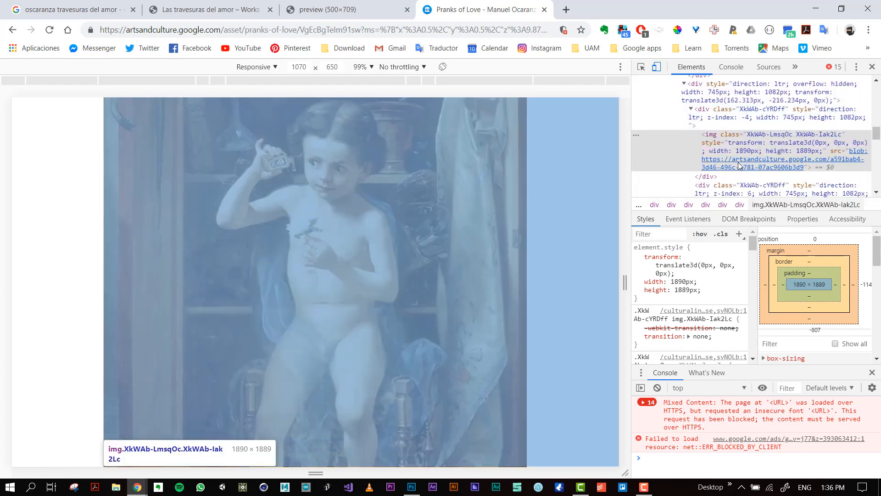
{"action": "scroll", "coordinate": [735, 160], "scroll_direction": "down", "scroll_amount": 8}
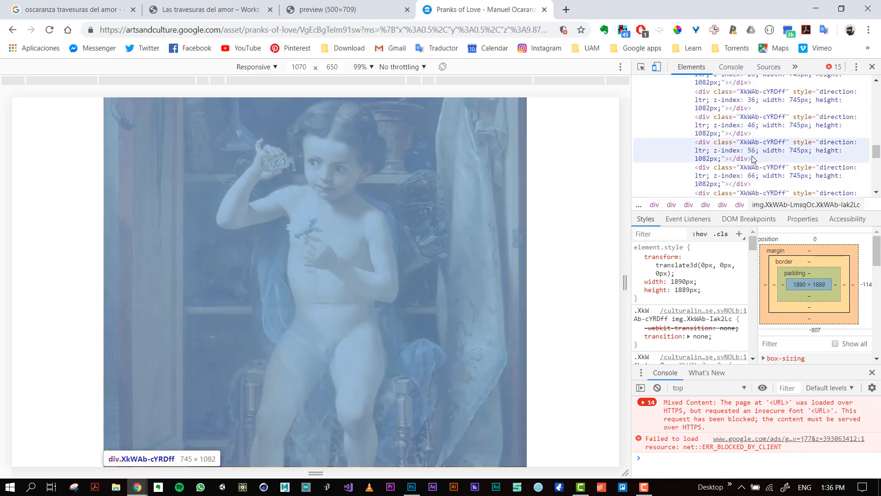
{"action": "scroll", "coordinate": [748, 153], "scroll_direction": "down", "scroll_amount": 1}
{"action": "left_click", "coordinate": [703, 87]}
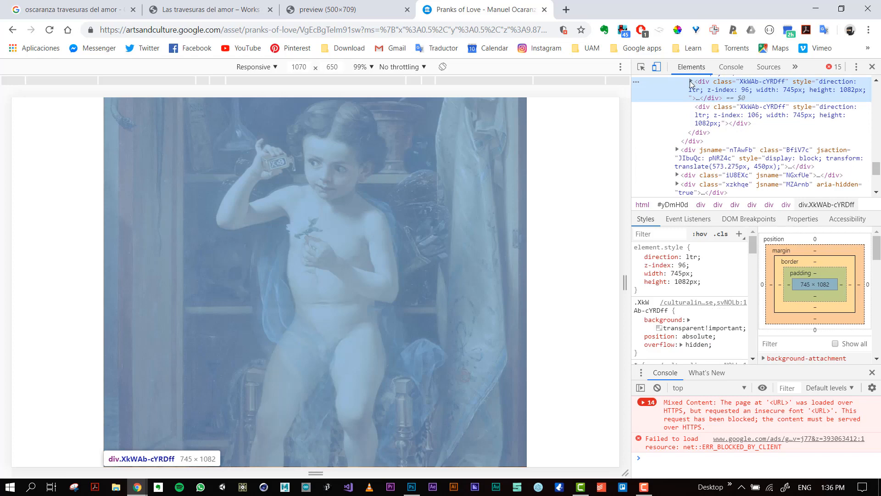
{"action": "left_click", "coordinate": [691, 82]}
{"action": "mouse_move", "coordinate": [740, 120]}
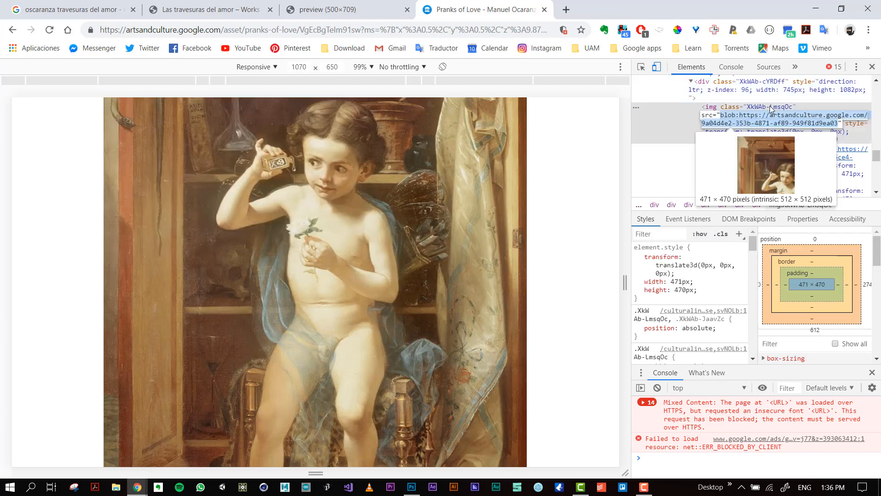
Open the blob source of the first image tile in a new tab.
{"action": "key", "text": "Escape"}
{"action": "right_click", "coordinate": [801, 119]}
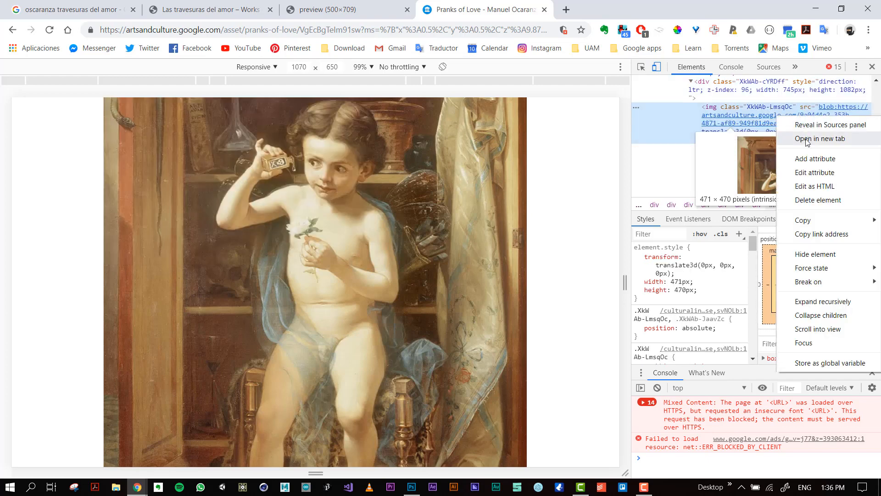
{"action": "left_click", "coordinate": [807, 139]}
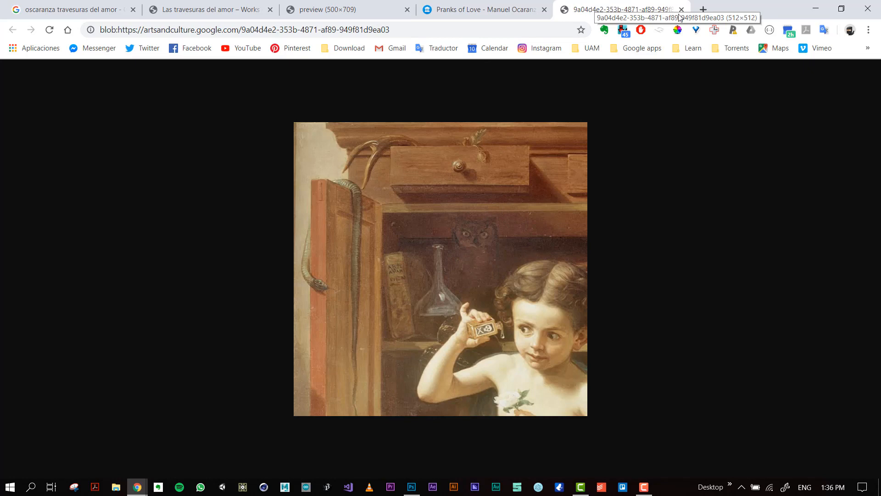
{"action": "right_click", "coordinate": [483, 186]}
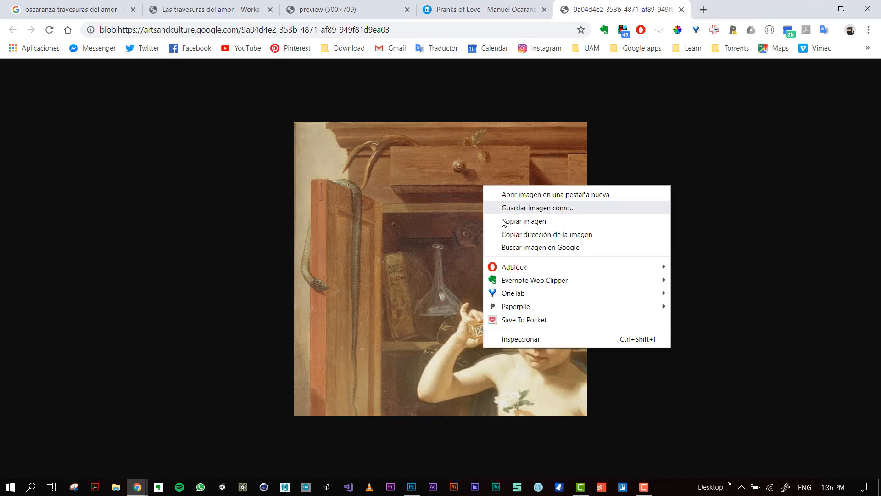
{"action": "left_click", "coordinate": [530, 209]}
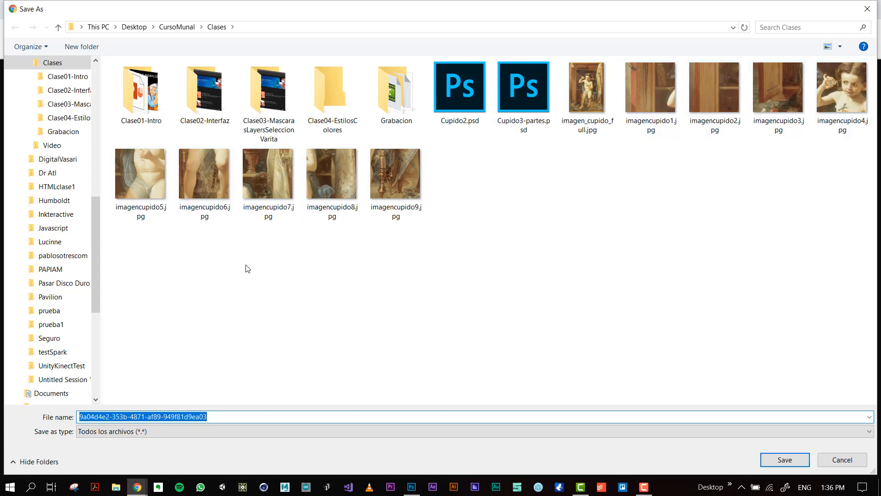
{"action": "left_click", "coordinate": [852, 460]}
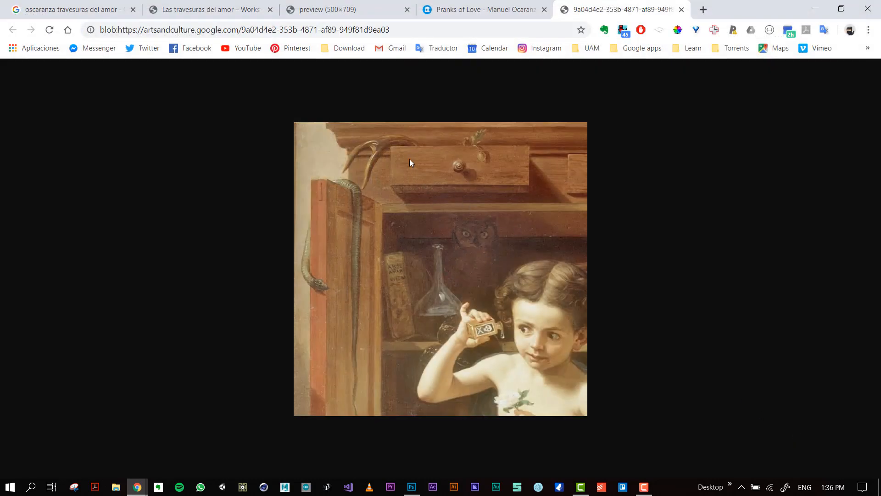
{"action": "key", "text": "alt+Tab"}
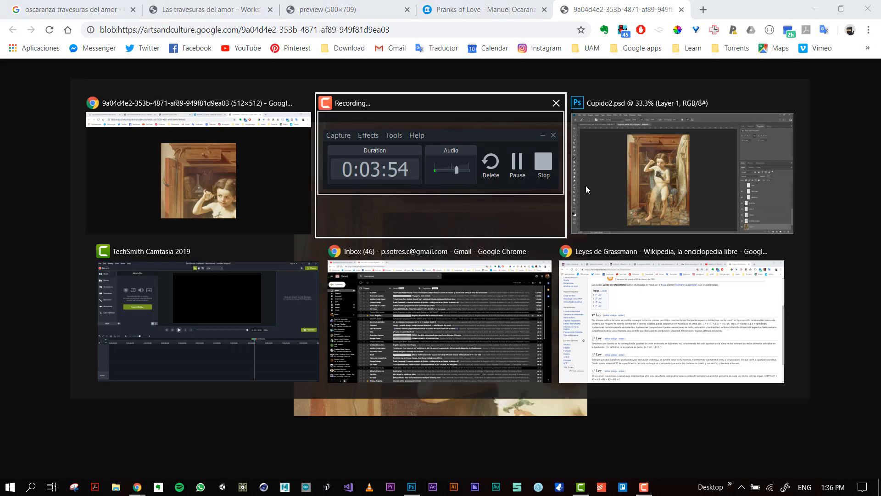
{"action": "left_click", "coordinate": [249, 178]}
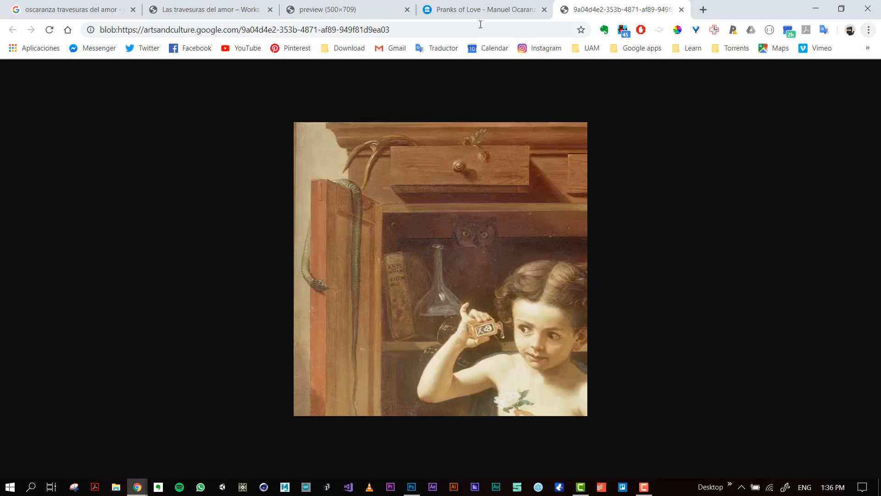
Return to the Pranks of Love page, close the developer tools and reopen the painting in its zoomable viewer.
{"action": "left_click", "coordinate": [437, 11]}
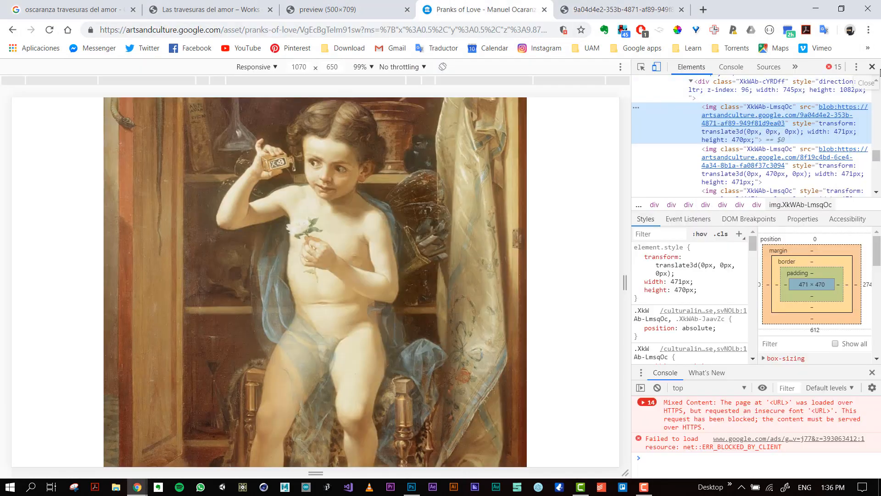
{"action": "left_click", "coordinate": [880, 70]}
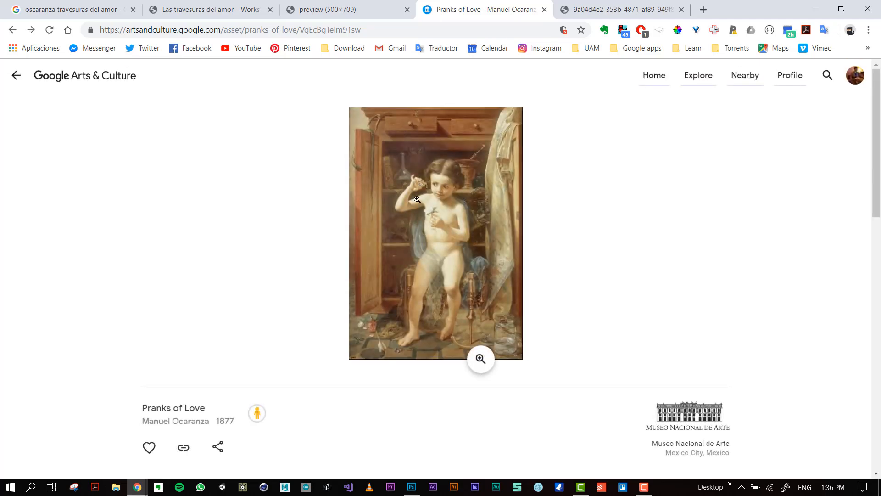
{"action": "left_click", "coordinate": [448, 197]}
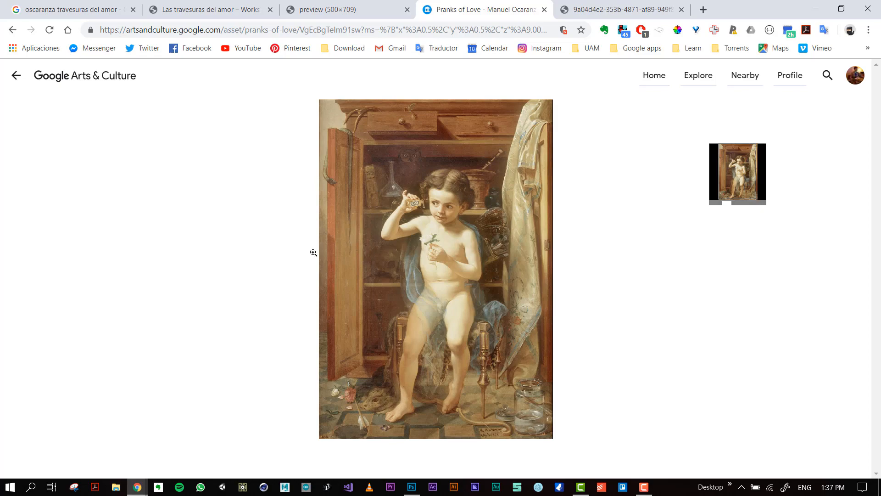
Switch to Photoshop and start a new document.
{"action": "key", "text": "alt+Tab"}
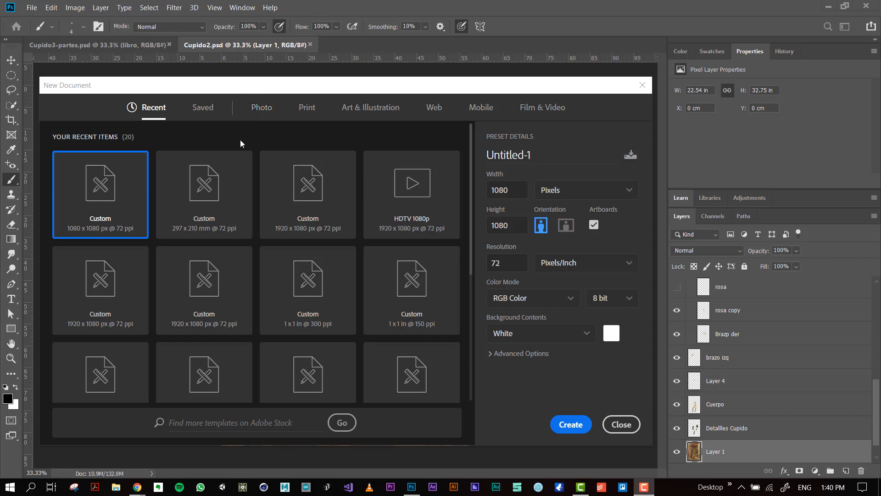
{"action": "left_click", "coordinate": [30, 6]}
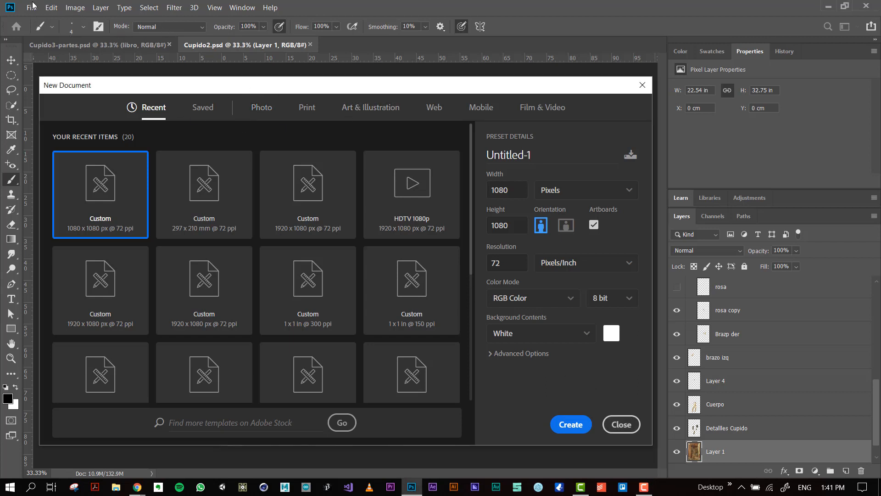
{"action": "left_click", "coordinate": [622, 424]}
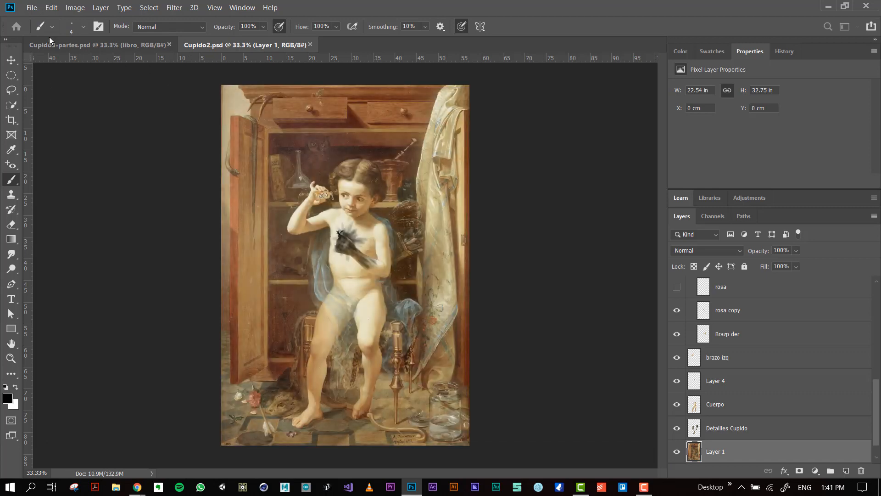
{"action": "left_click", "coordinate": [32, 7]}
{"action": "left_click", "coordinate": [51, 20]}
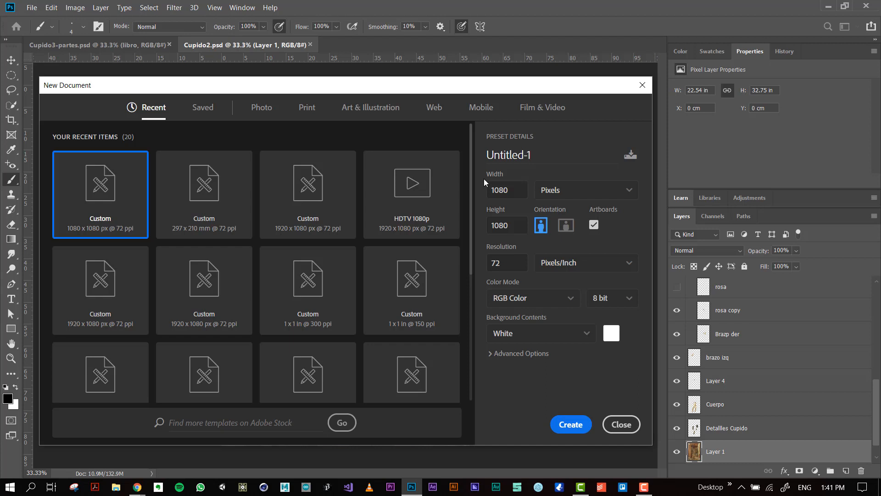
Create a 1080 × 1080 pixel RGB document at 72 pixels/inch with a white background and artboards turned off.
{"action": "double_click", "coordinate": [505, 197]}
{"action": "type", "text": "1"}
{"action": "double_click", "coordinate": [505, 189]}
{"action": "type", "text": "108"}
{"action": "double_click", "coordinate": [524, 263]}
{"action": "left_click", "coordinate": [594, 225]}
{"action": "left_click", "coordinate": [594, 225]}
{"action": "left_click", "coordinate": [594, 224]}
{"action": "left_click", "coordinate": [571, 424]}
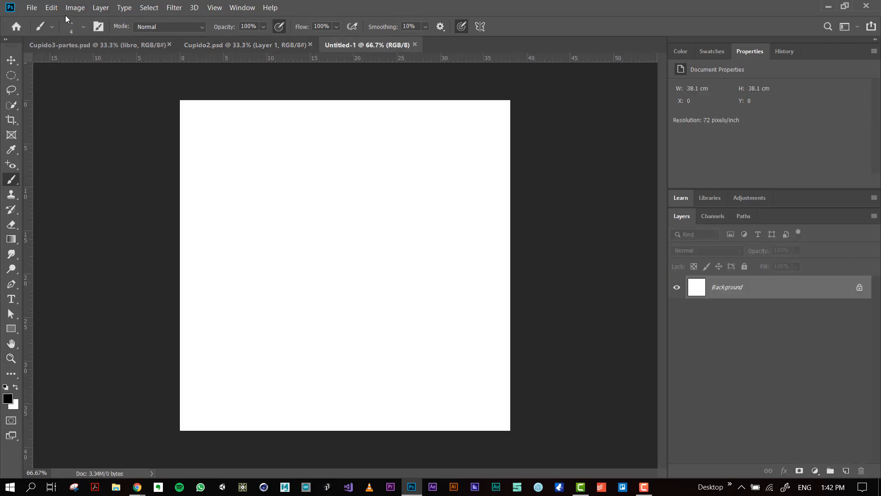
Place imagen_cupido_full.jpg from the Clases folder as an embedded image in the new document.
{"action": "left_click", "coordinate": [33, 7]}
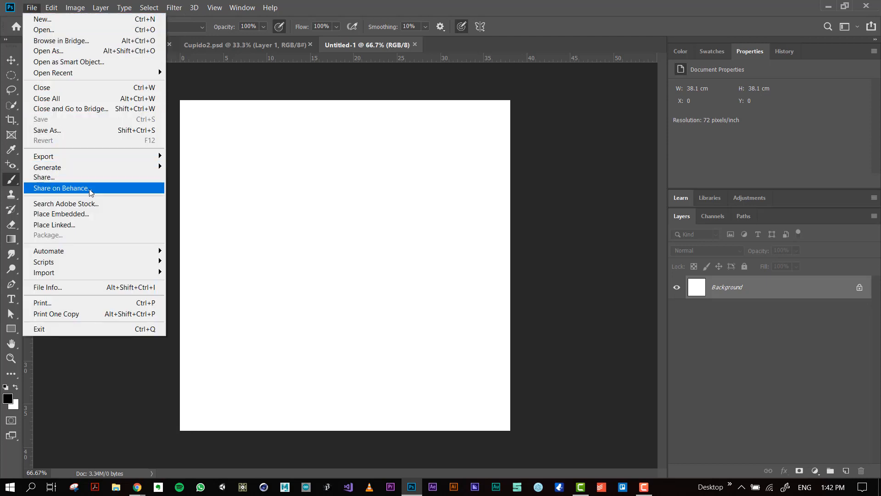
{"action": "left_click", "coordinate": [67, 218]}
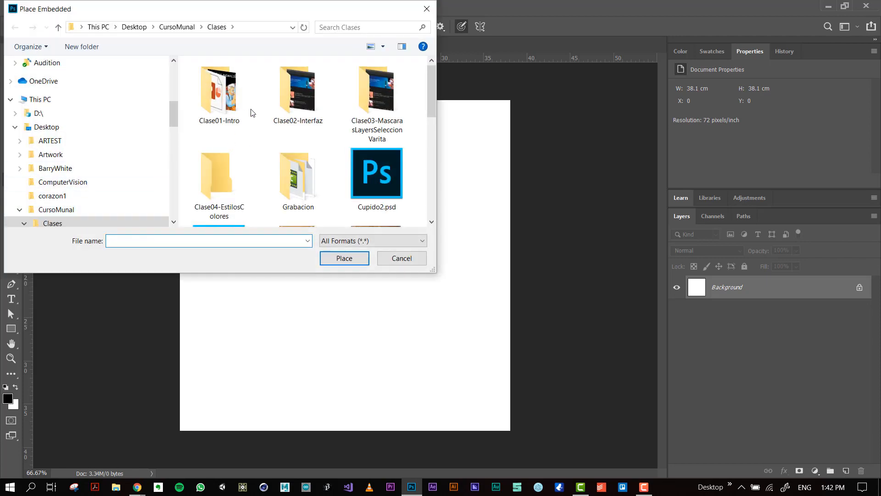
{"action": "scroll", "coordinate": [254, 114], "scroll_direction": "down", "scroll_amount": 5}
{"action": "scroll", "coordinate": [253, 114], "scroll_direction": "up", "scroll_amount": 2}
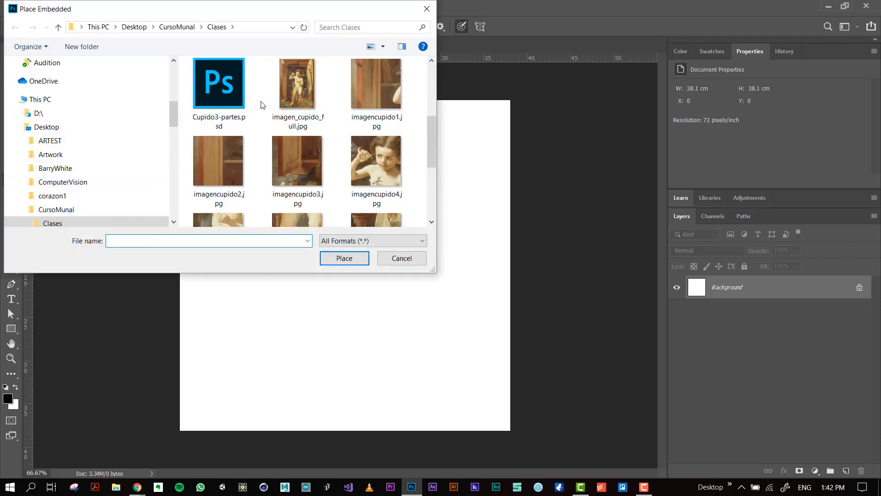
{"action": "double_click", "coordinate": [310, 93]}
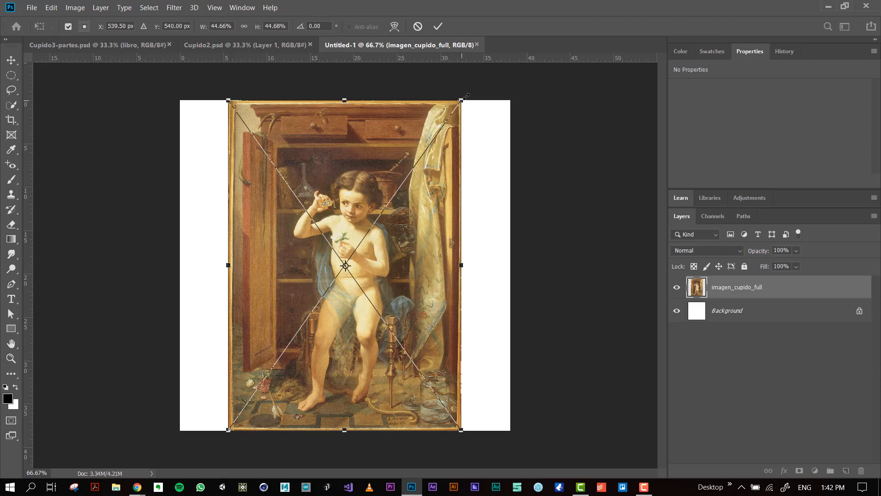
Scale the placed painting to about 64% to fill the canvas width, shift it up to Y 479 px and apply the placement.
{"action": "left_click_drag", "start_coordinate": [466, 97], "coordinate": [533, 44]}
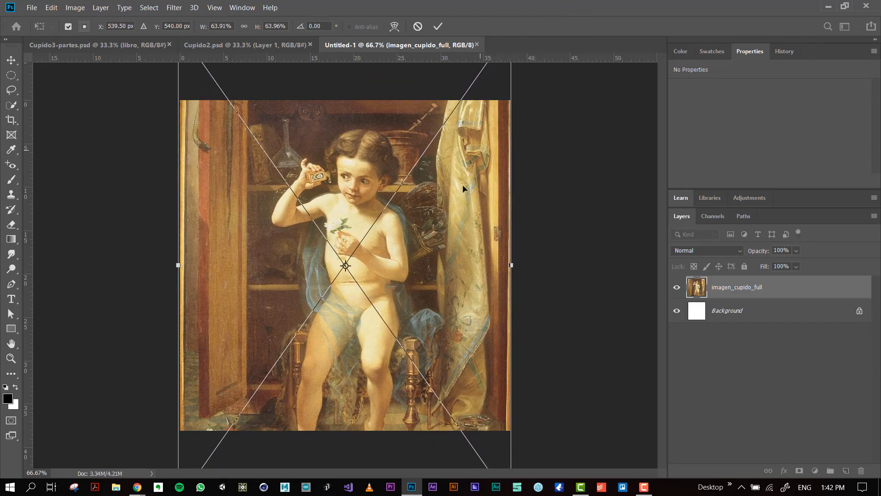
{"action": "mouse_move", "coordinate": [362, 236]}
{"action": "left_mouse_down"}
{"action": "mouse_move", "coordinate": [367, 211]}
{"action": "mouse_move", "coordinate": [370, 257]}
{"action": "mouse_move", "coordinate": [397, 216]}
{"action": "mouse_move", "coordinate": [335, 186]}
{"action": "mouse_move", "coordinate": [374, 241]}
{"action": "mouse_move", "coordinate": [370, 216]}
{"action": "mouse_move", "coordinate": [372, 251]}
{"action": "mouse_move", "coordinate": [372, 231]}
{"action": "mouse_move", "coordinate": [379, 242]}
{"action": "mouse_move", "coordinate": [367, 266]}
{"action": "mouse_move", "coordinate": [365, 202]}
{"action": "mouse_move", "coordinate": [366, 246]}
{"action": "left_mouse_up"}
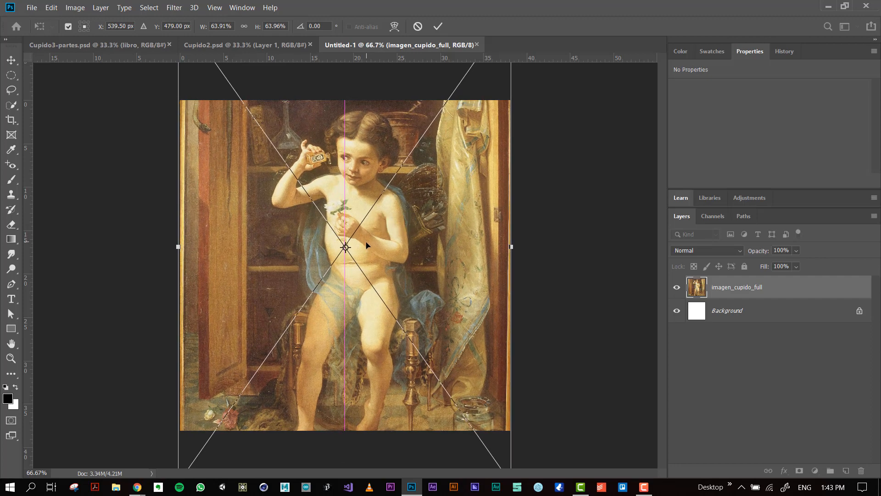
{"action": "key", "text": "b"}
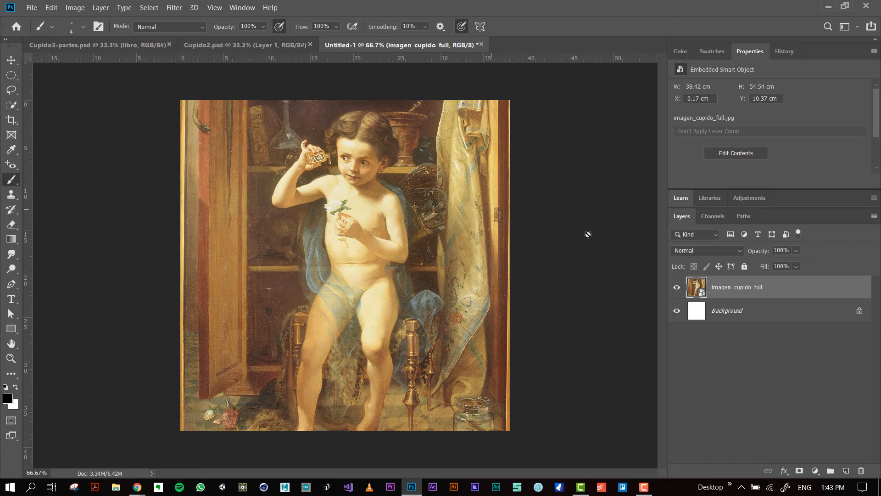
Rename the placed painting's layer as ImagenCompleta.
{"action": "double_click", "coordinate": [735, 289]}
{"action": "key", "text": "BackSpace"}
{"action": "key", "text": "Return"}
Switch to File Explorer and open the Clases folder inside CursoMunal.
{"action": "key", "text": "alt+Tab"}
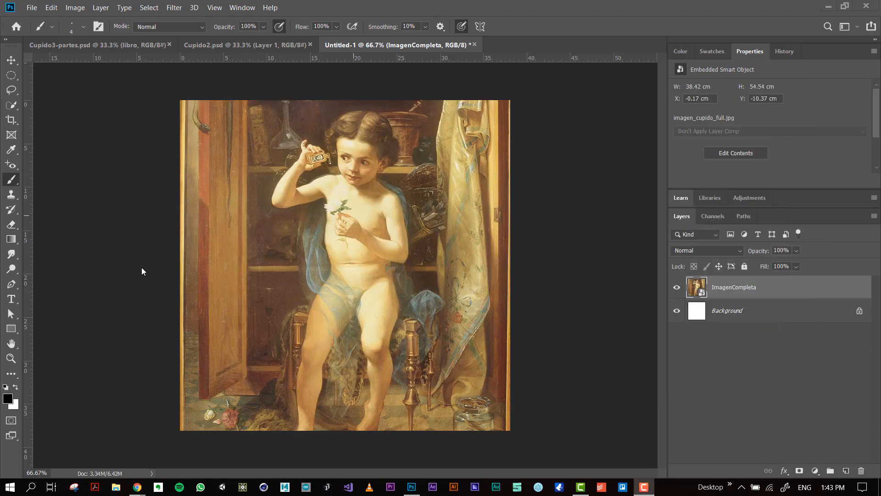
{"action": "left_click", "coordinate": [117, 489]}
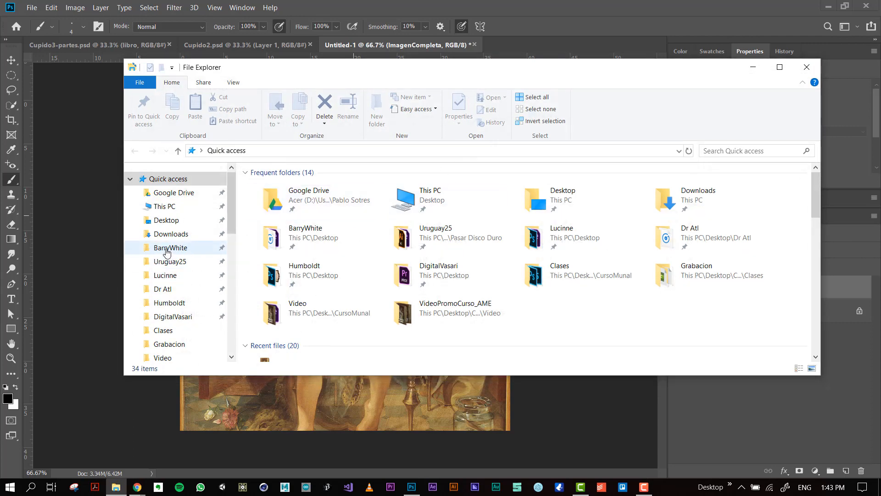
{"action": "scroll", "coordinate": [166, 278], "scroll_direction": "down", "scroll_amount": 1}
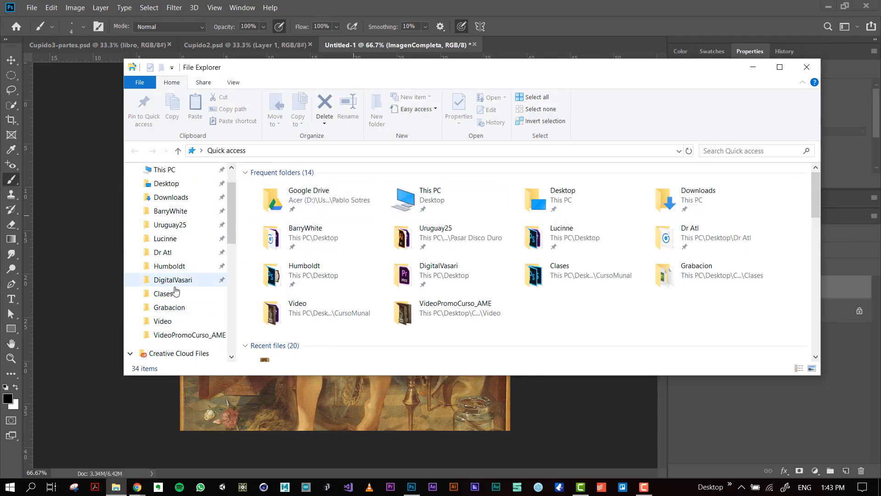
{"action": "left_click", "coordinate": [175, 325]}
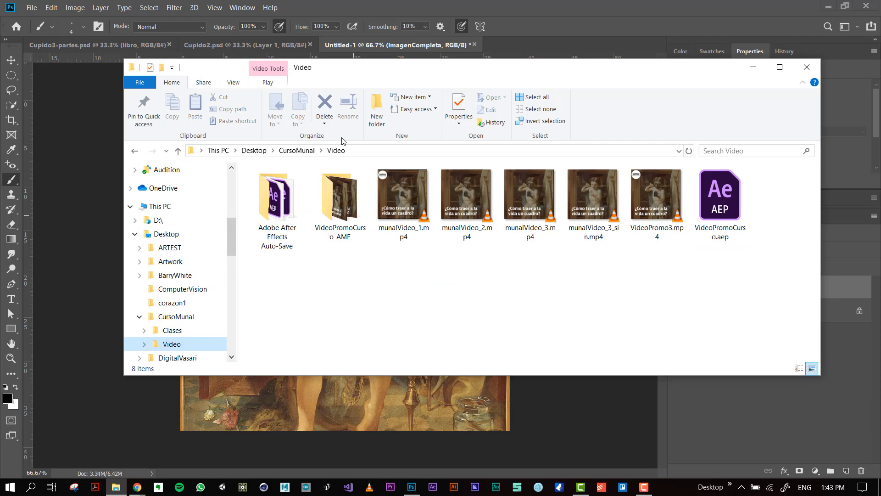
{"action": "left_click", "coordinate": [296, 150]}
{"action": "left_click", "coordinate": [301, 193]}
{"action": "double_click", "coordinate": [298, 192]}
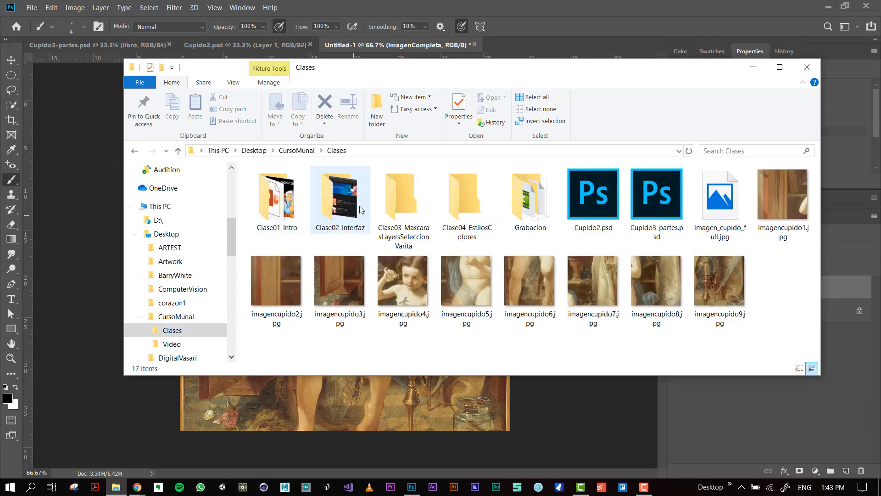
Select the tiles imagencupido1.jpg through imagencupido9.jpg in the Clases folder and drop them into the untitled Photoshop document.
{"action": "left_click", "coordinate": [784, 189]}
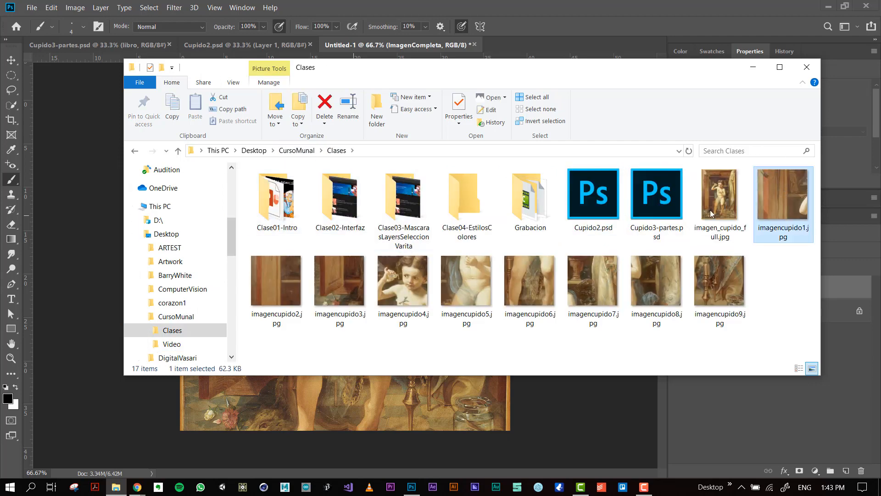
{"action": "left_click", "coordinate": [729, 286], "text": "shift"}
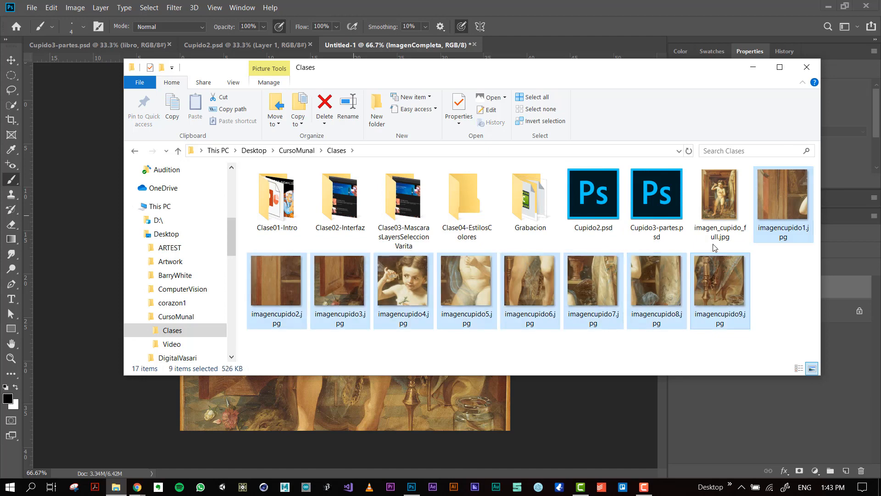
{"action": "left_click_drag", "start_coordinate": [522, 60], "coordinate": [606, 36]}
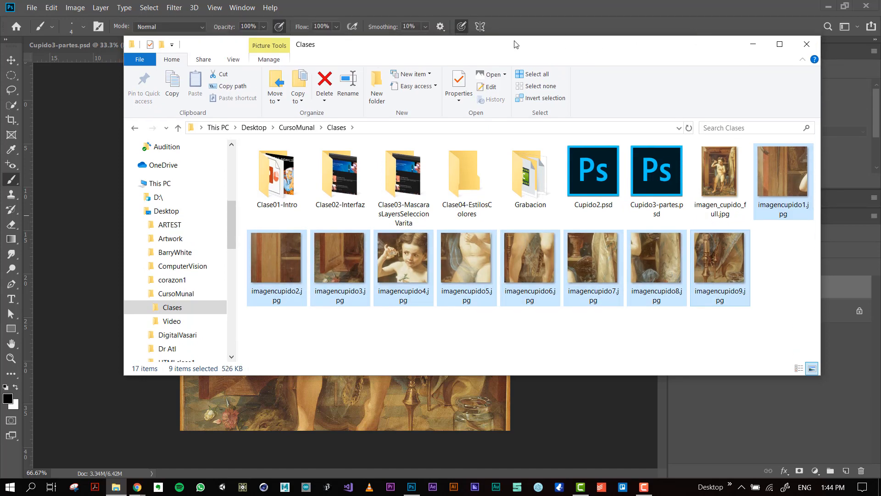
{"action": "left_click_drag", "start_coordinate": [516, 44], "coordinate": [670, 22]}
{"action": "left_click_drag", "start_coordinate": [505, 225], "coordinate": [232, 225]}
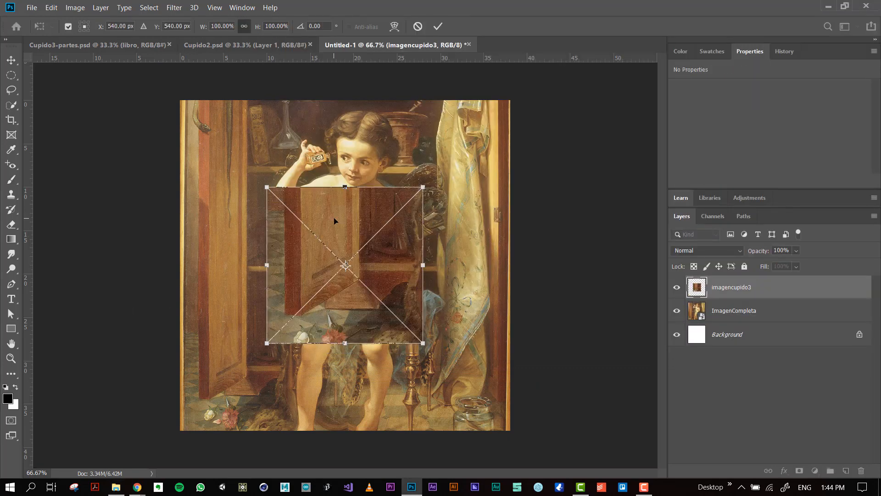
Move the imagencupido3 tile to the canvas's lower-left corner at X 251 px, Y 824 px, and apply the placement of all nine tiles.
{"action": "left_click_drag", "start_coordinate": [351, 232], "coordinate": [269, 299]}
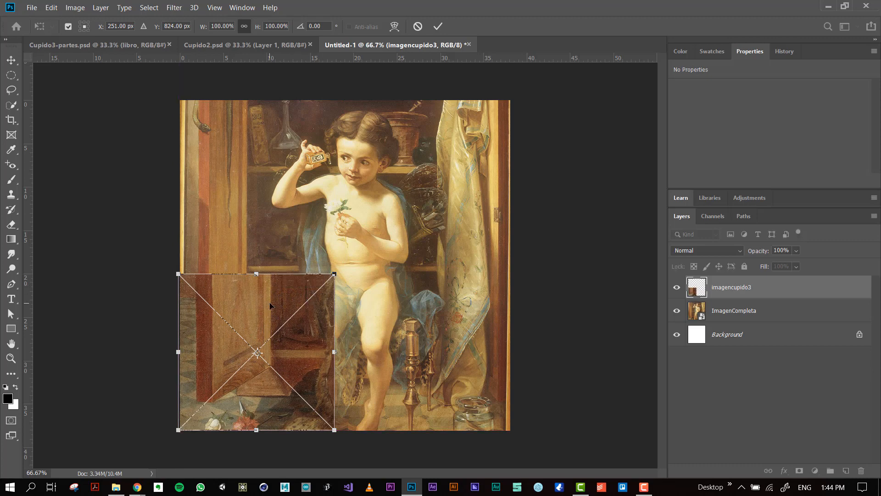
{"action": "key", "text": "Return"}
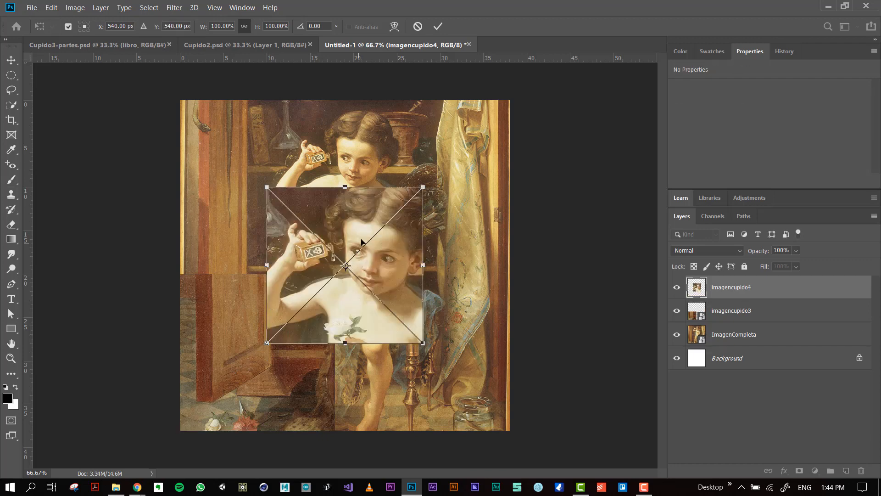
{"action": "key", "text": "Return"}
{"action": "key", "text": "Return"}
{"action": "key", "text": "Return"}
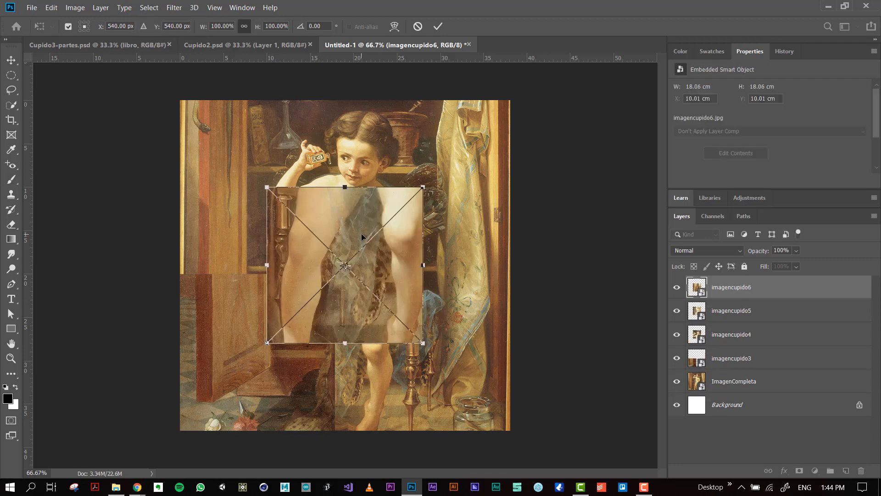
{"action": "key", "text": "Return"}
{"action": "key", "text": "Return"}
{"action": "key", "text": "Return"}
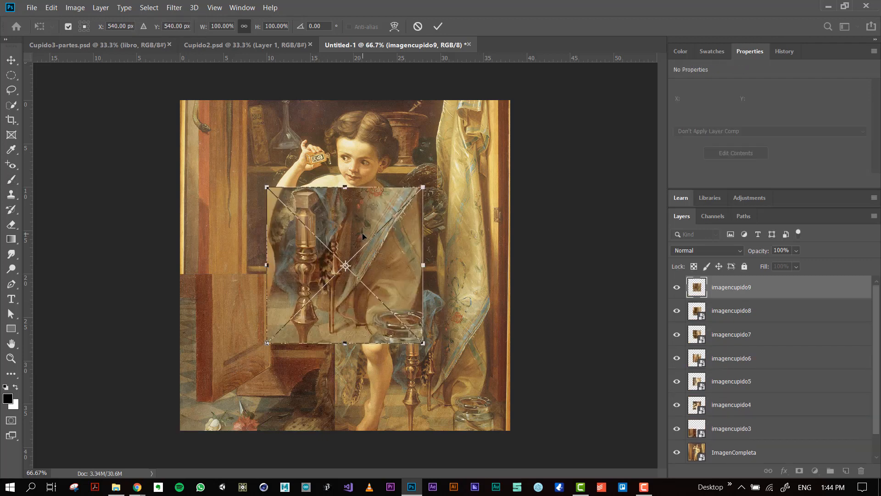
{"action": "key", "text": "Return"}
{"action": "key", "text": "Return"}
{"action": "key", "text": "b"}
{"action": "left_click", "coordinate": [363, 233]}
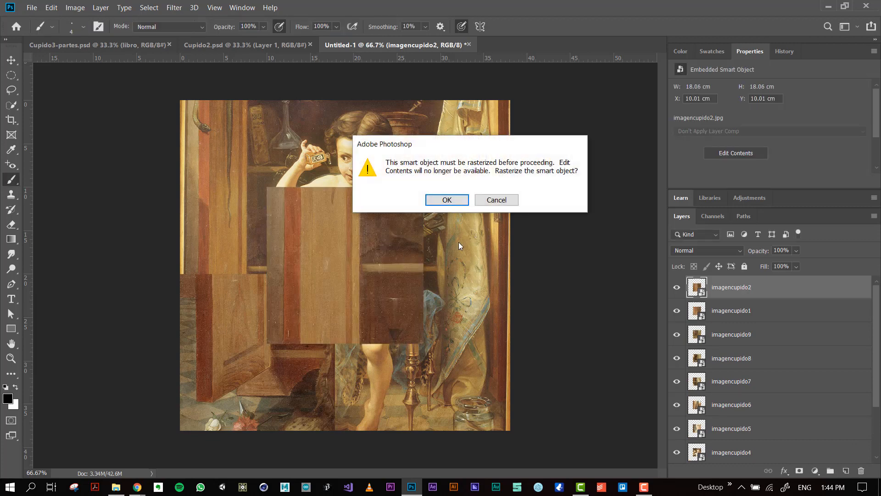
{"action": "left_click", "coordinate": [496, 201]}
Select all nine tile layers from imagencupido2 down to imagencupido3 and scale them together to about 10.41 cm per tile.
{"action": "scroll", "coordinate": [748, 337], "scroll_direction": "down", "scroll_amount": 1}
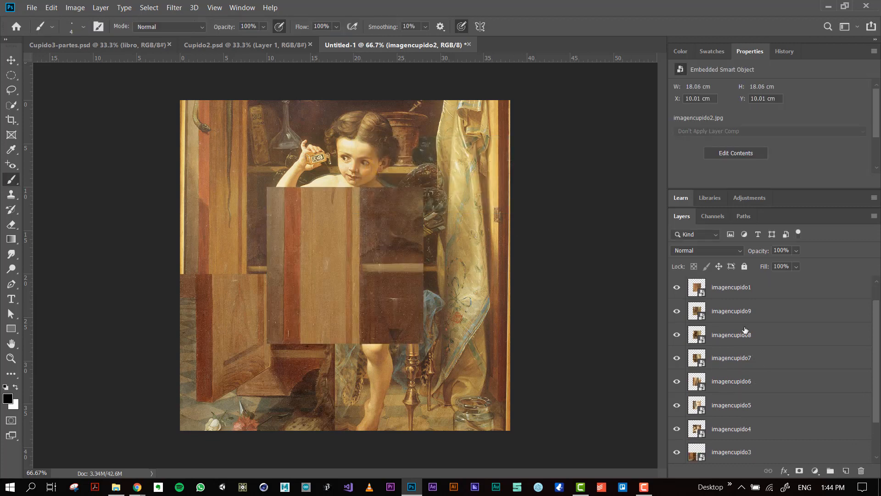
{"action": "scroll", "coordinate": [745, 330], "scroll_direction": "up", "scroll_amount": 1}
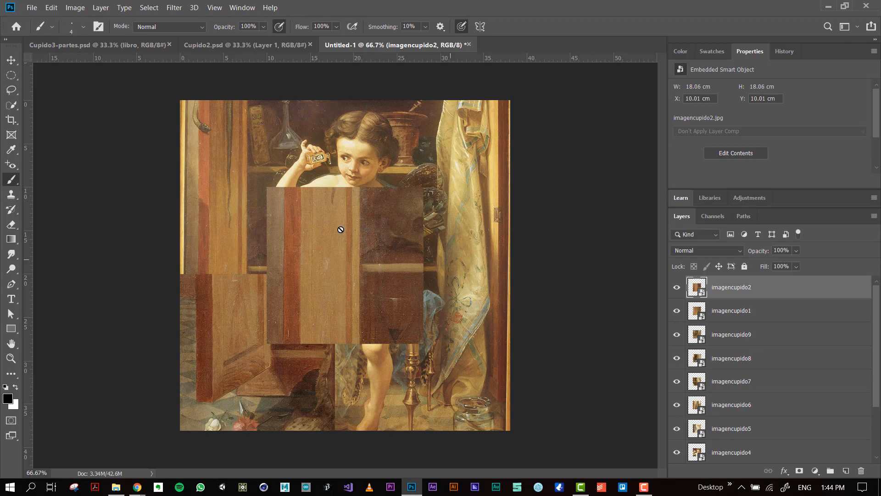
{"action": "scroll", "coordinate": [743, 393], "scroll_direction": "down", "scroll_amount": 2}
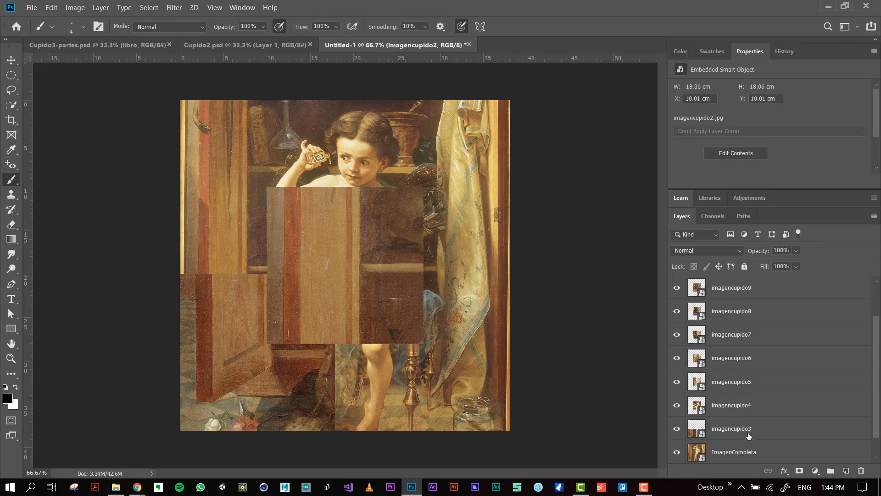
{"action": "scroll", "coordinate": [736, 343], "scroll_direction": "up", "scroll_amount": 2}
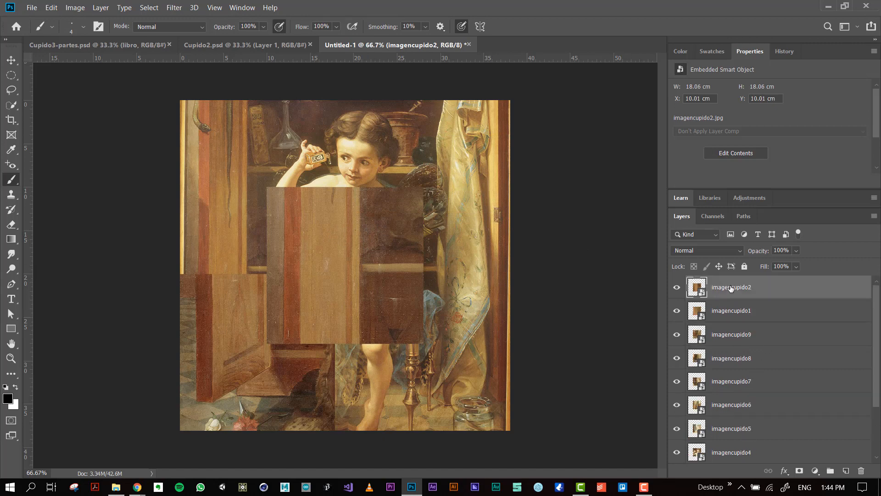
{"action": "scroll", "coordinate": [770, 429], "scroll_direction": "down", "scroll_amount": 3}
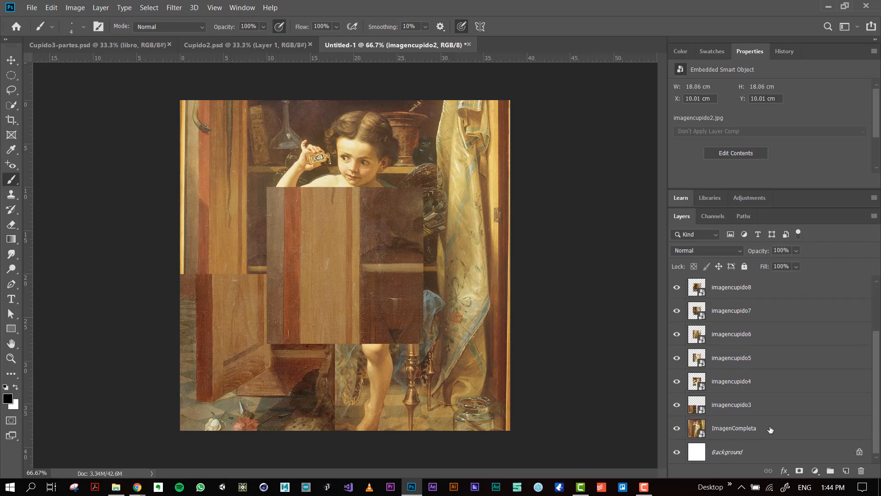
{"action": "left_click", "coordinate": [739, 411], "text": "shift"}
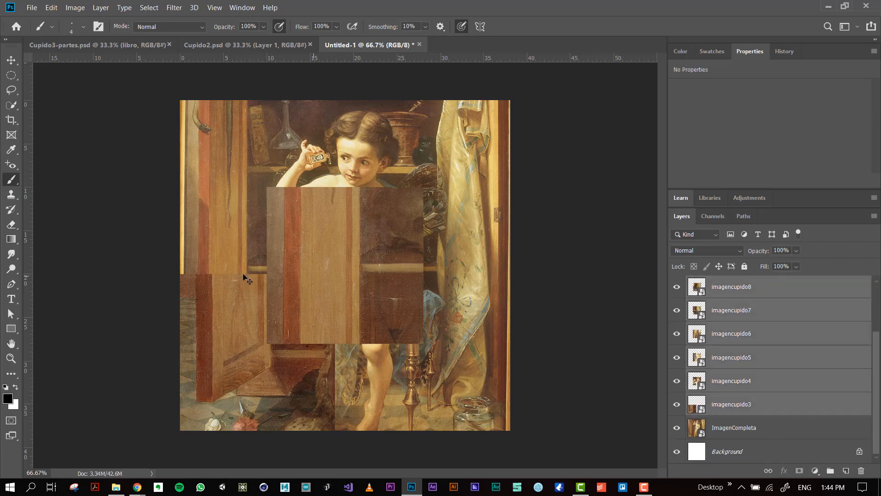
{"action": "key", "text": "ctrl+t"}
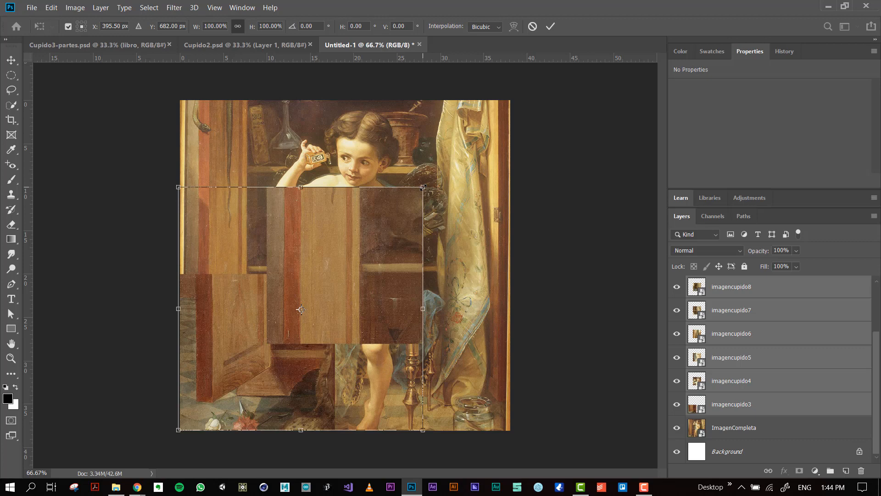
{"action": "mouse_move", "coordinate": [423, 187]}
{"action": "left_mouse_down"}
{"action": "mouse_move", "coordinate": [367, 253]}
{"action": "mouse_move", "coordinate": [280, 294]}
{"action": "mouse_move", "coordinate": [309, 281]}
{"action": "left_mouse_up"}
{"action": "key", "text": "Return"}
{"action": "key", "text": "b"}
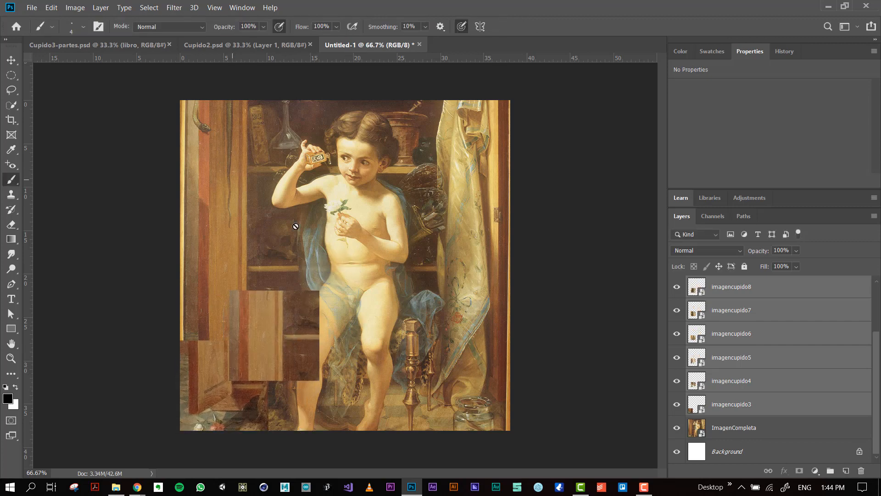
Move imagencupido1 to the canvas's upper-left corner, imagencupido2 directly beneath it, and imagencupido9 to X 26.21 cm, Y 23.77 cm.
{"action": "left_click", "coordinate": [11, 60]}
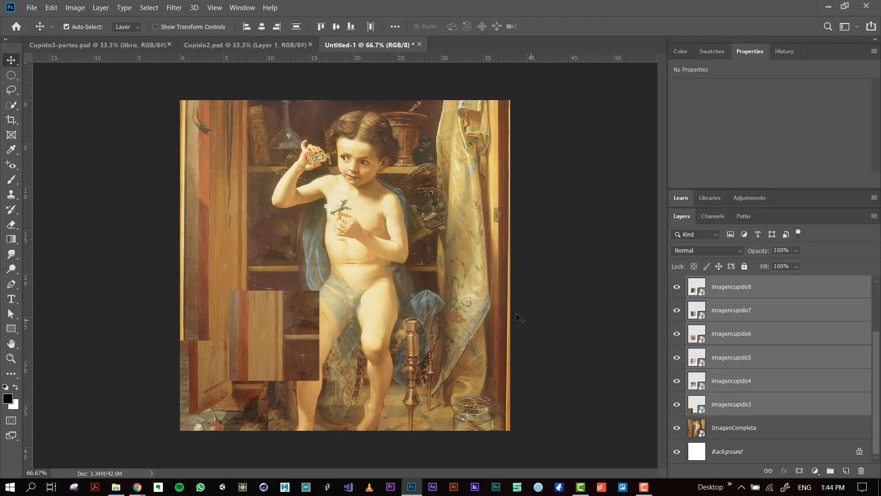
{"action": "left_click", "coordinate": [738, 405]}
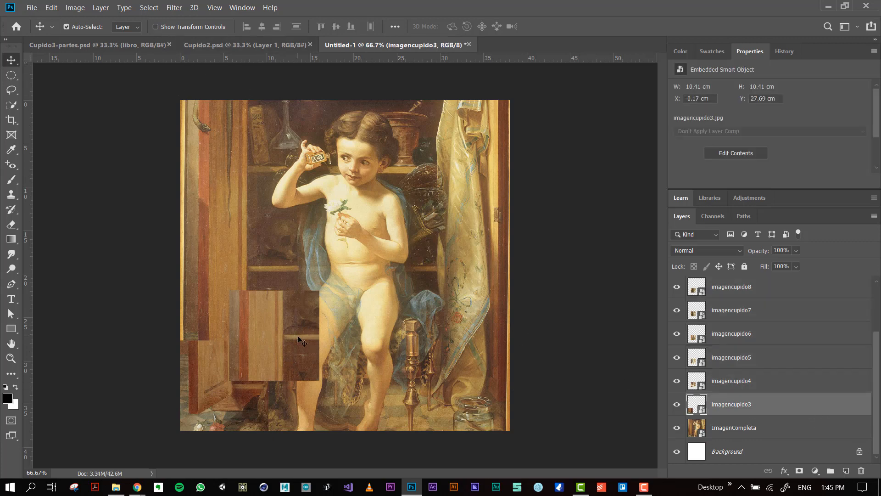
{"action": "left_click_drag", "start_coordinate": [298, 340], "coordinate": [231, 147]}
{"action": "left_click_drag", "start_coordinate": [239, 215], "coordinate": [465, 249]}
{"action": "left_click_drag", "start_coordinate": [300, 344], "coordinate": [477, 360]}
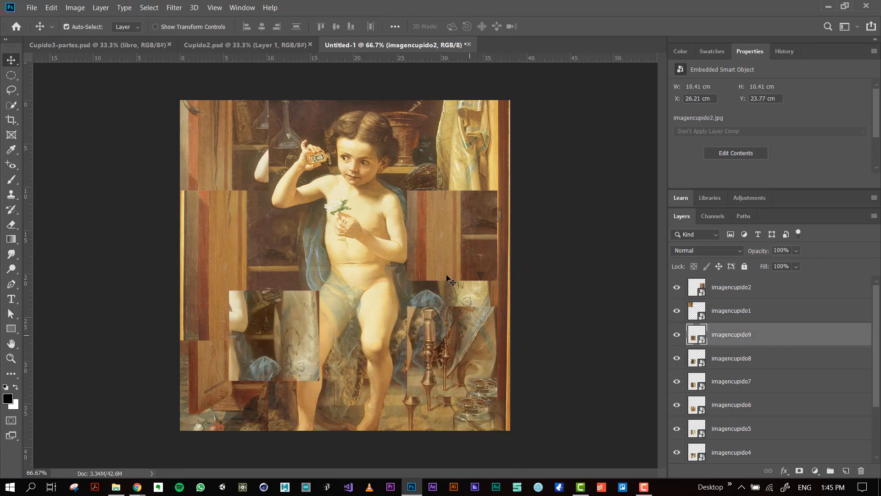
{"action": "left_click_drag", "start_coordinate": [480, 253], "coordinate": [247, 251]}
Stack imagencupido8 and imagencupido7 above imagencupido9, with imagencupido7 at X 26.21 cm, Y 2.96 cm, and hide the ImagenCompleta layer.
{"action": "left_click_drag", "start_coordinate": [237, 379], "coordinate": [415, 300]}
{"action": "left_click_drag", "start_coordinate": [292, 337], "coordinate": [450, 195]}
{"action": "scroll", "coordinate": [704, 406], "scroll_direction": "down", "scroll_amount": 3}
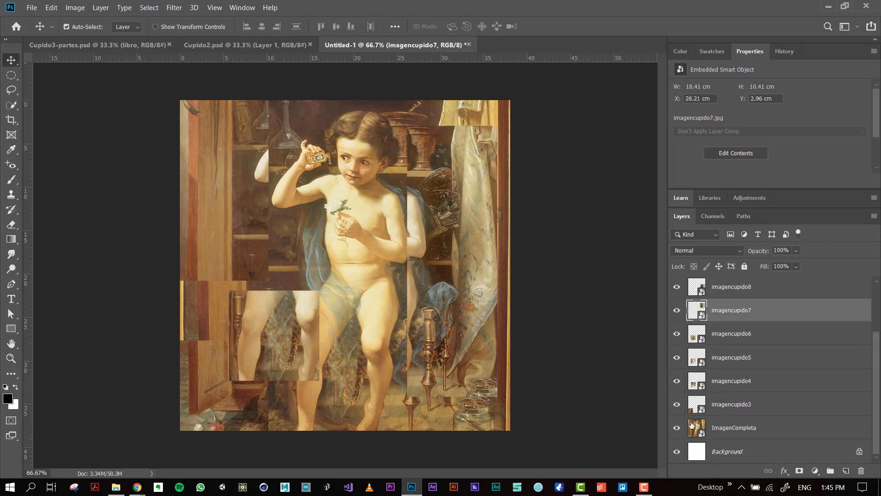
{"action": "left_click", "coordinate": [677, 427]}
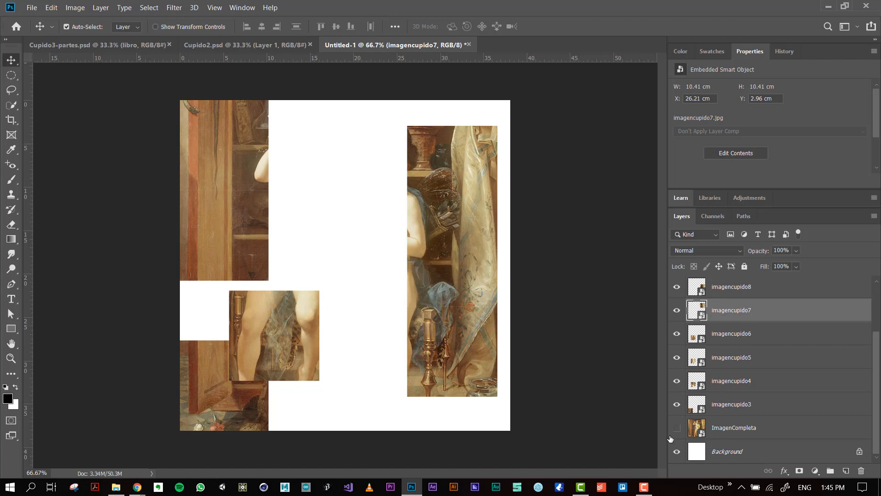
Snap imagencupido6, imagencupido5 and imagencupido4 into a middle column beside the right-hand tiles, with imagencupido4 at X 16.08 cm, Y 2.96 cm.
{"action": "left_click_drag", "start_coordinate": [290, 346], "coordinate": [382, 362]}
{"action": "left_click_drag", "start_coordinate": [282, 325], "coordinate": [375, 262]}
{"action": "left_click_drag", "start_coordinate": [275, 364], "coordinate": [367, 198]}
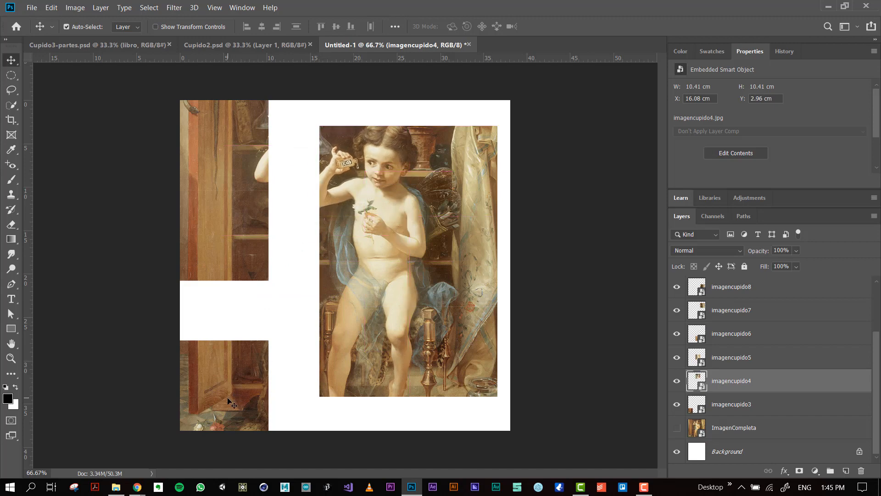
Snap imagencupido3, imagencupido2 and imagencupido1 into a left column at X 5.67 cm, against the middle column's edge.
{"action": "left_click_drag", "start_coordinate": [238, 396], "coordinate": [281, 362]}
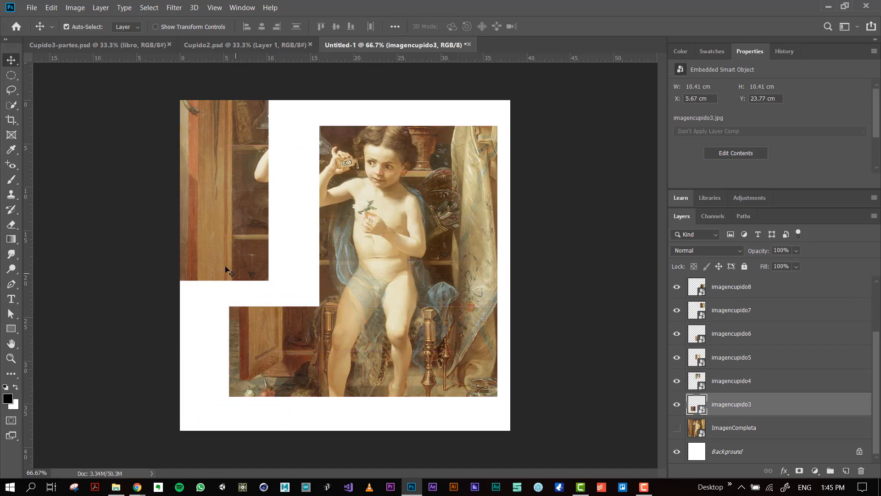
{"action": "left_click_drag", "start_coordinate": [228, 269], "coordinate": [285, 291]}
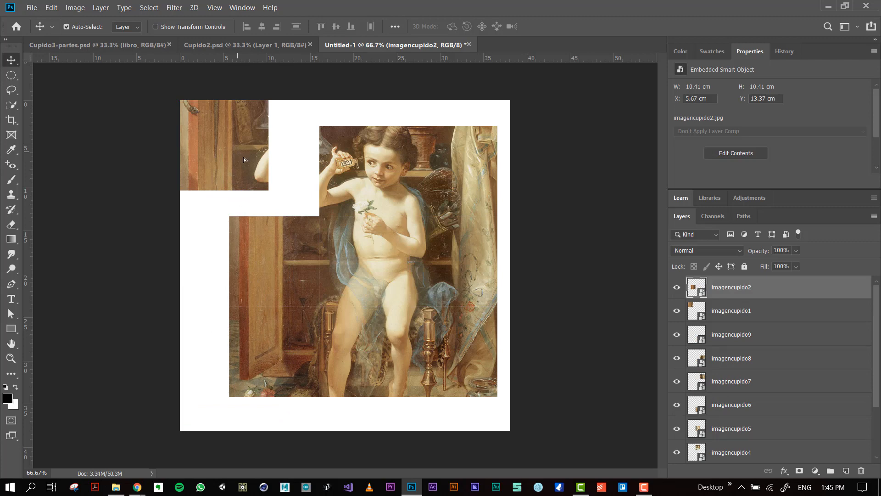
{"action": "left_click_drag", "start_coordinate": [243, 157], "coordinate": [291, 175]}
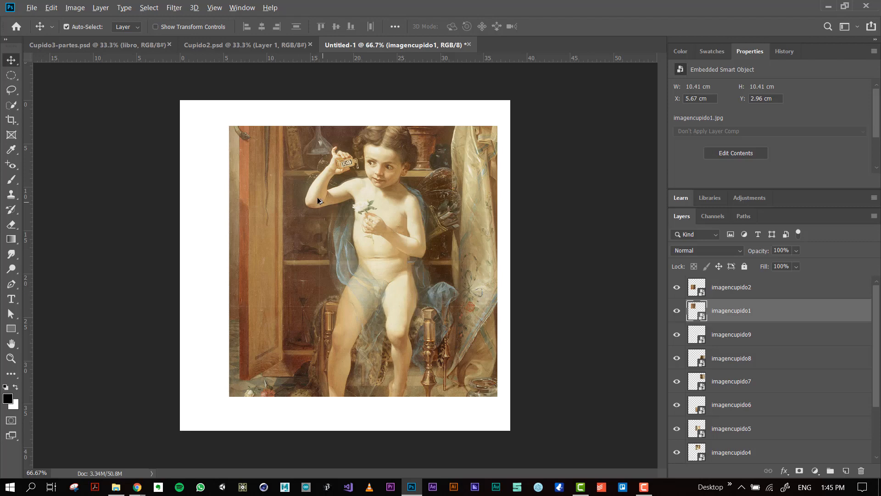
Nudge the imagencupido1 tile in small increments to line up its seams with the neighbouring tiles.
{"action": "scroll", "coordinate": [319, 199], "scroll_direction": "up", "scroll_amount": 8}
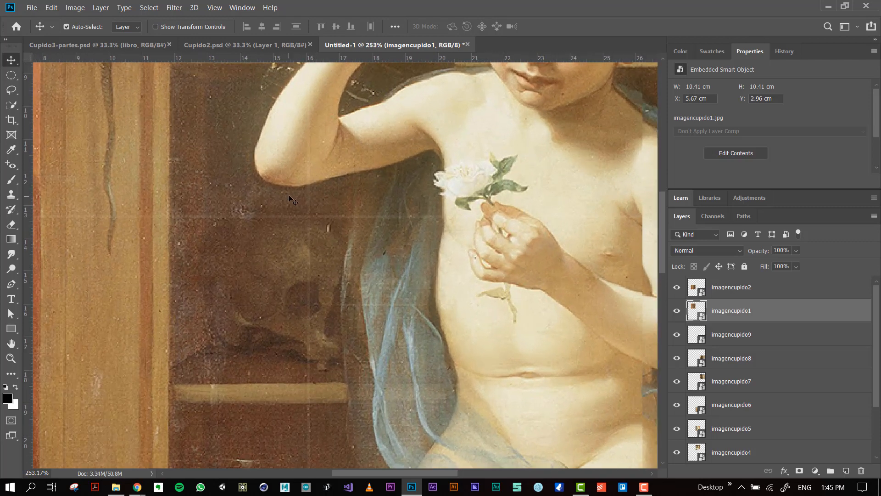
{"action": "key", "text": "Down"}
{"action": "key", "text": "Right"}
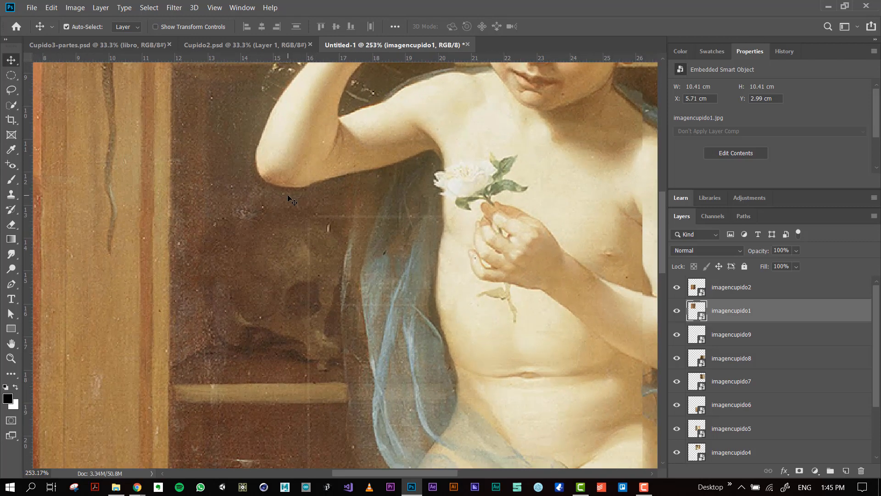
{"action": "key", "text": "Left"}
{"action": "key", "text": "Up"}
{"action": "key", "text": "Right"}
{"action": "key", "text": "Down"}
Shift the imagencupido7 and imagencupido8 tiles to X 26.45 cm so they line up with the middle column.
{"action": "left_click_drag", "start_coordinate": [504, 222], "coordinate": [296, 225]}
{"action": "left_click_drag", "start_coordinate": [413, 185], "coordinate": [372, 191]}
{"action": "left_click_drag", "start_coordinate": [485, 197], "coordinate": [435, 201]}
{"action": "left_click", "coordinate": [551, 184]}
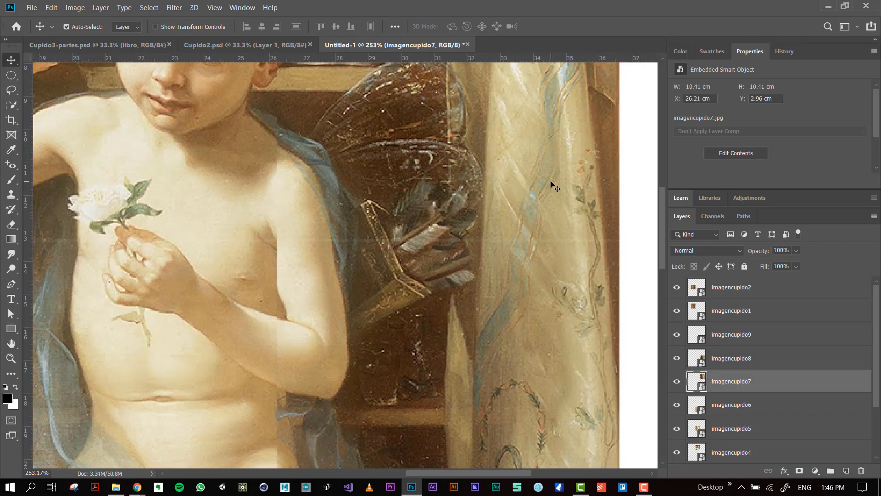
{"action": "left_click_drag", "start_coordinate": [364, 326], "coordinate": [326, 329]}
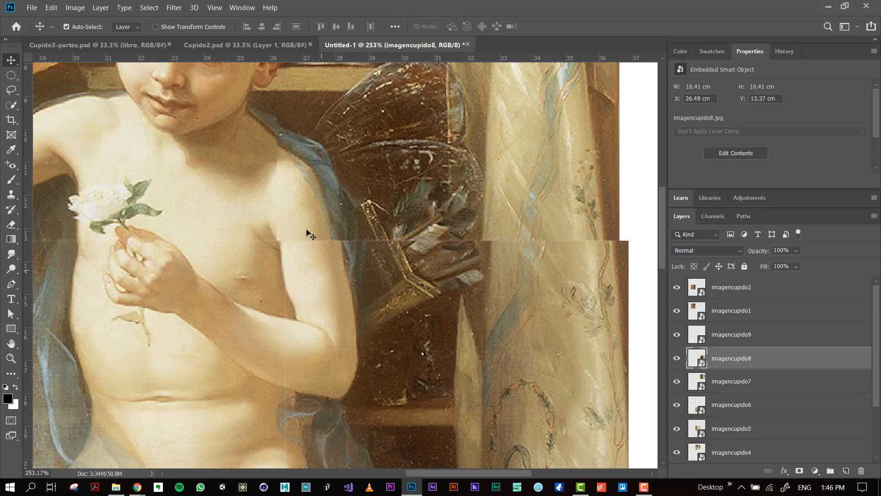
{"action": "left_click_drag", "start_coordinate": [308, 227], "coordinate": [313, 226]}
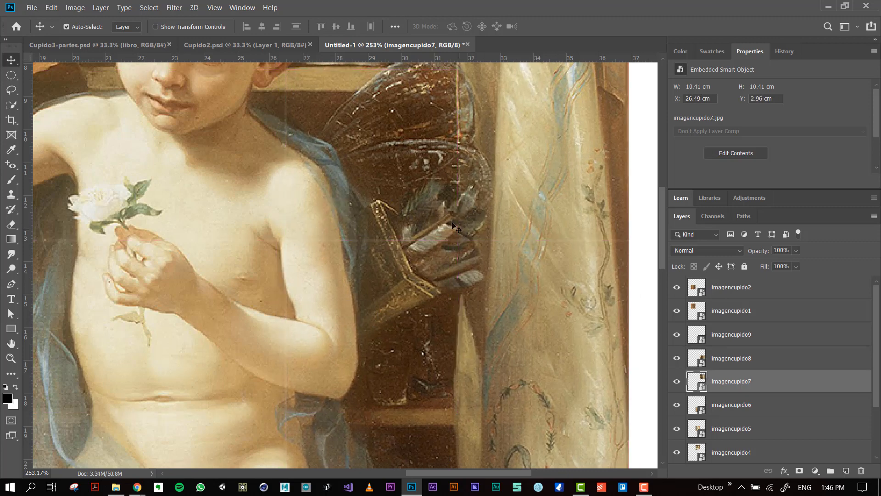
{"action": "key", "text": "Left"}
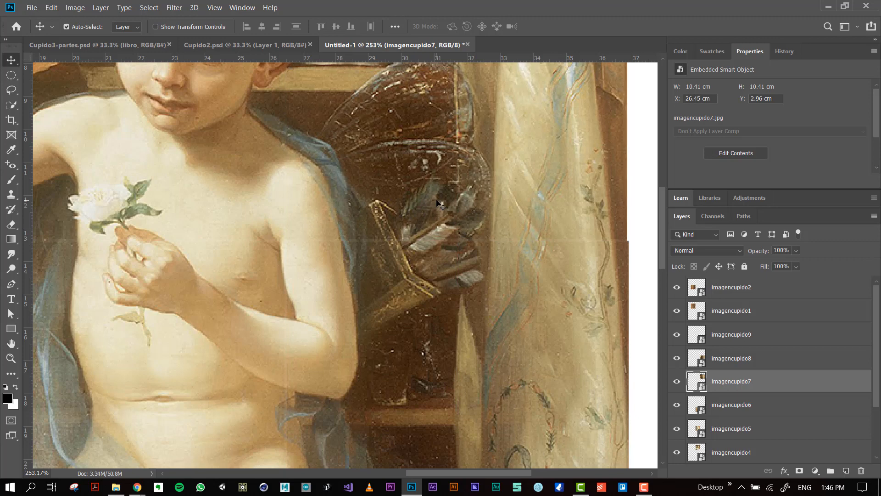
{"action": "left_click", "coordinate": [413, 290]}
{"action": "key", "text": "Left"}
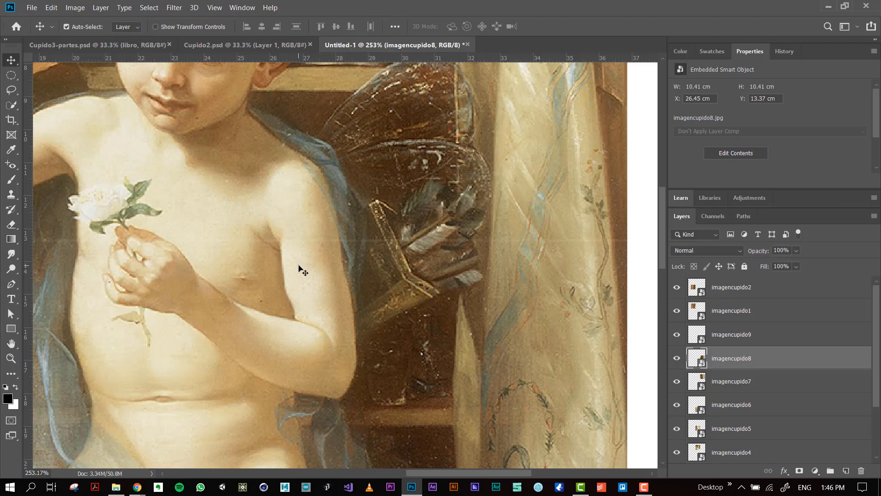
Shift the imagencupido6 tile up to Y 23.7 cm to close the gap beneath imagencupido5.
{"action": "left_click", "coordinate": [193, 278]}
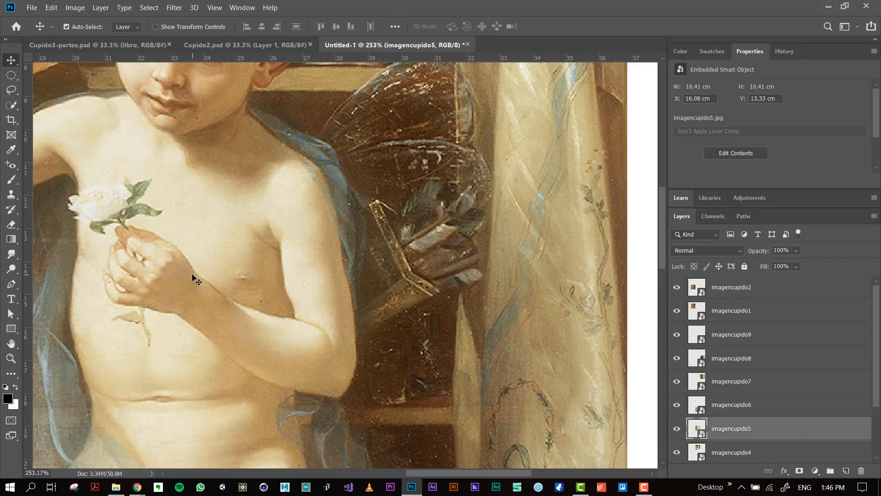
{"action": "left_click_drag", "start_coordinate": [276, 300], "coordinate": [472, 275]}
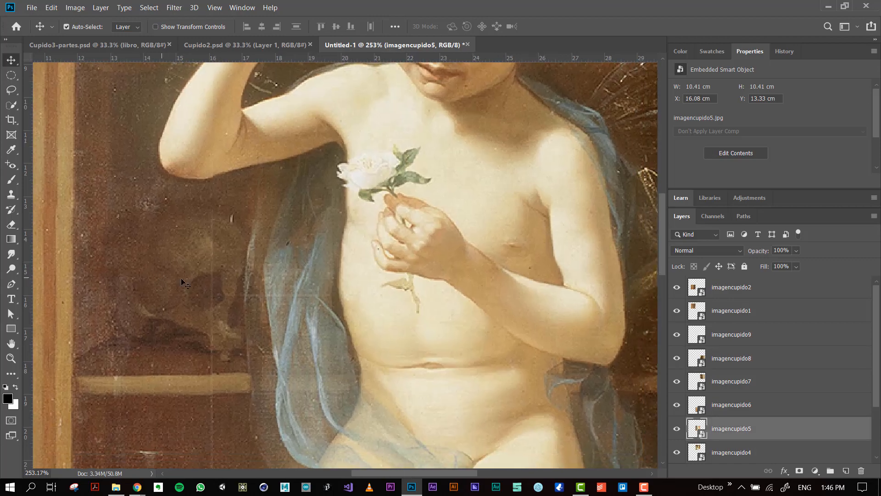
{"action": "left_click_drag", "start_coordinate": [321, 337], "coordinate": [287, 120]}
{"action": "left_click", "coordinate": [279, 337]}
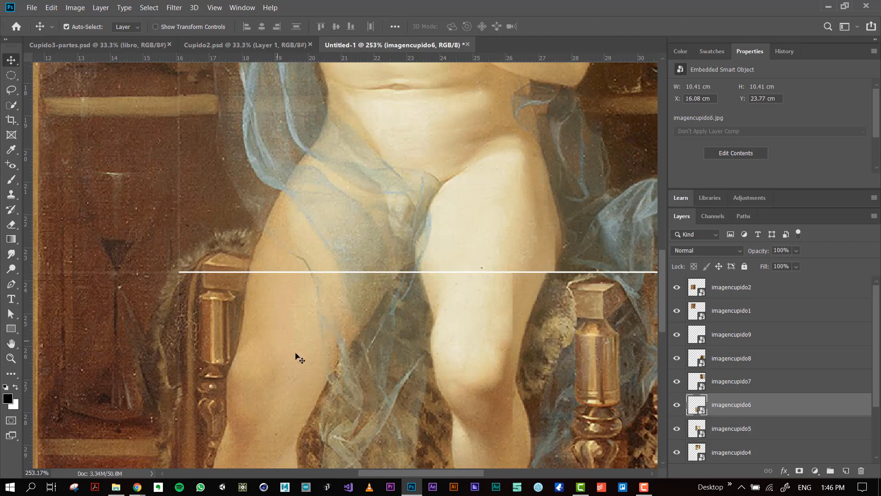
{"action": "key", "text": "Up"}
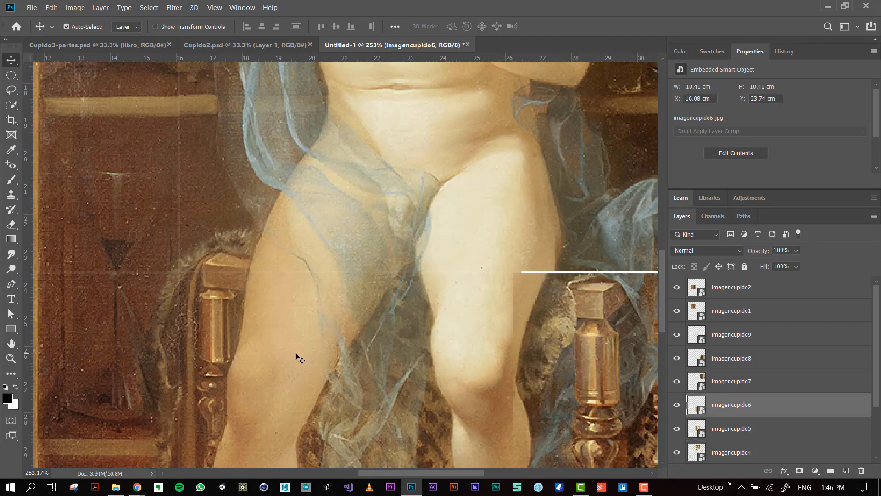
{"action": "key", "text": "Up"}
Position the imagencupido9 tile at X 26.42 cm, Y 23.7 cm, against imagencupido6 and beneath imagencupido8.
{"action": "scroll", "coordinate": [413, 303], "scroll_direction": "right", "scroll_amount": 6}
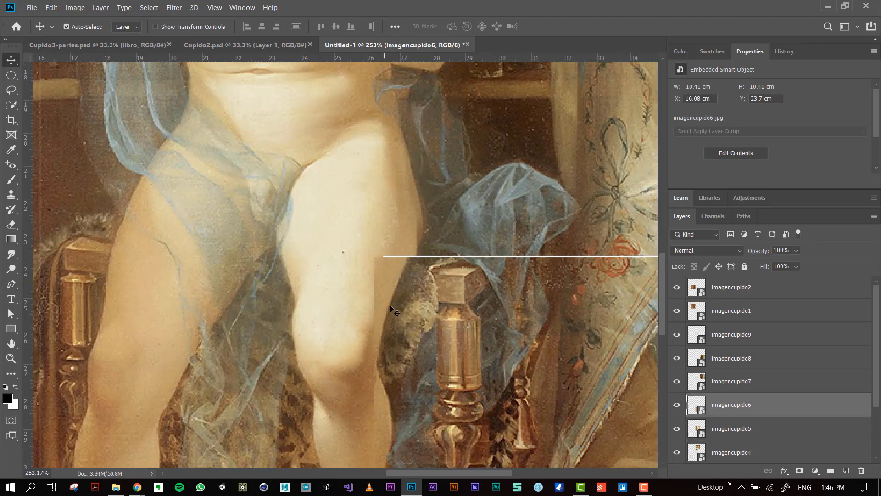
{"action": "mouse_move", "coordinate": [395, 292]}
{"action": "left_mouse_down"}
{"action": "mouse_move", "coordinate": [415, 302]}
{"action": "mouse_move", "coordinate": [406, 304]}
{"action": "left_mouse_up"}
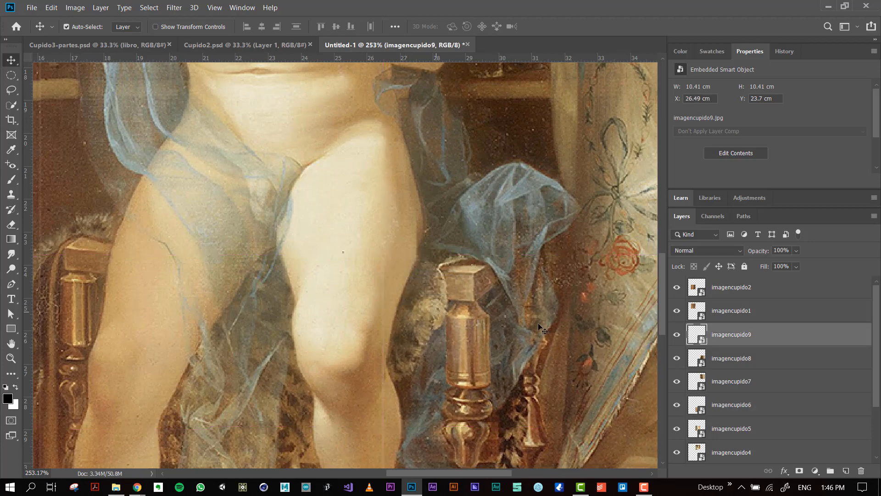
{"action": "key", "text": "Left"}
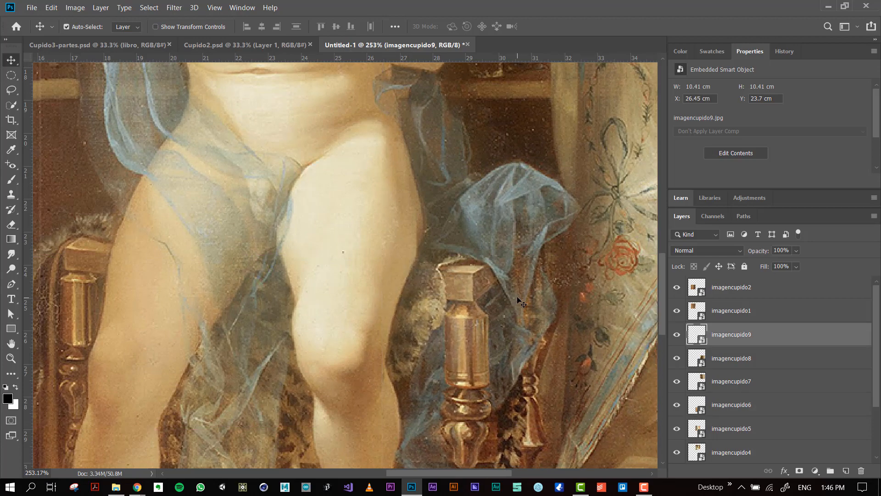
{"action": "key", "text": "Up"}
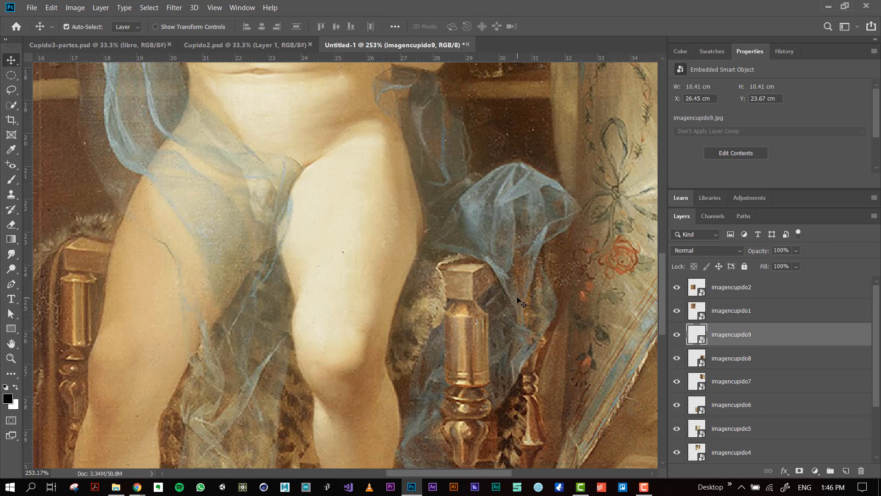
{"action": "key", "text": "Left"}
{"action": "key", "text": "Down"}
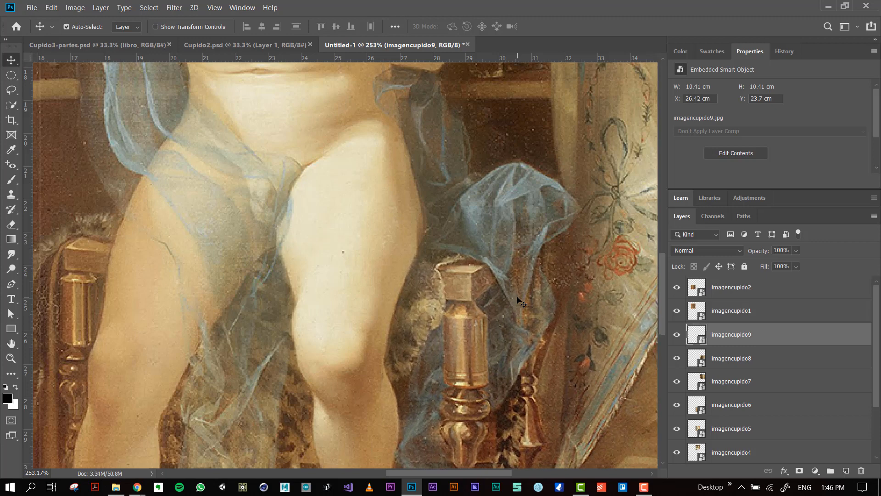
Inspect the seams of the lower tiles and of imagencupido2 and imagencupido3, and examine the whole assembled image.
{"action": "scroll", "coordinate": [518, 300], "scroll_direction": "down", "scroll_amount": 4}
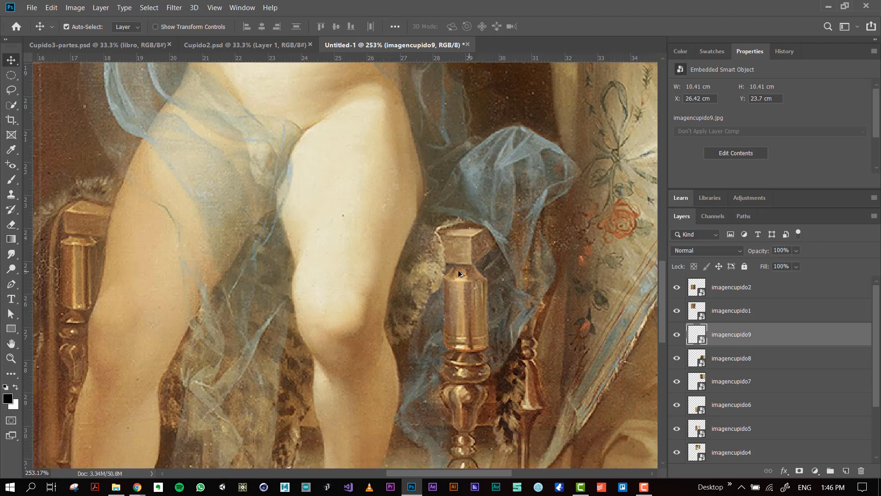
{"action": "scroll", "coordinate": [401, 272], "scroll_direction": "up", "scroll_amount": 2}
{"action": "scroll", "coordinate": [400, 272], "scroll_direction": "down", "scroll_amount": 4}
{"action": "left_click", "coordinate": [192, 192]}
{"action": "left_click_drag", "start_coordinate": [192, 193], "coordinate": [272, 241]}
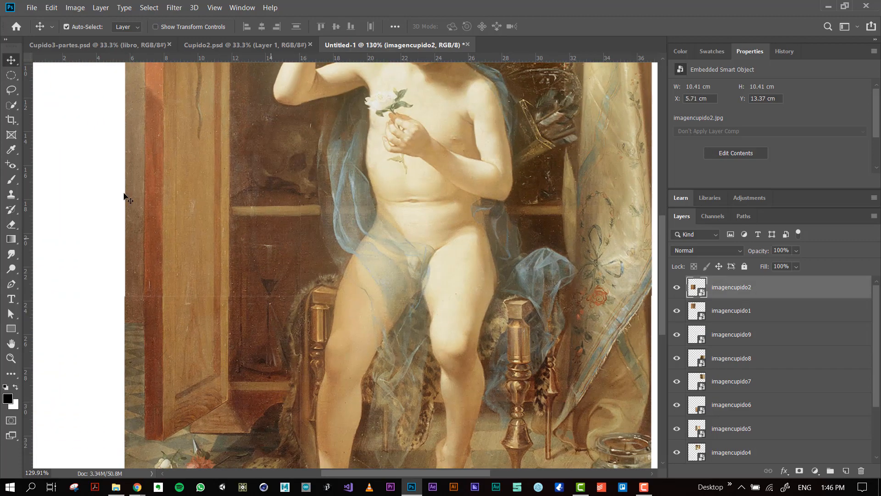
{"action": "left_click", "coordinate": [188, 312]}
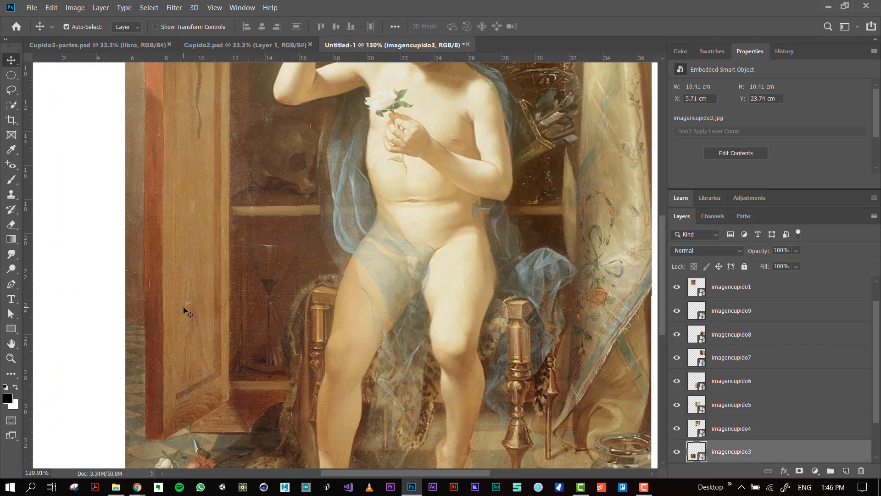
{"action": "scroll", "coordinate": [506, 292], "scroll_direction": "down", "scroll_amount": 2}
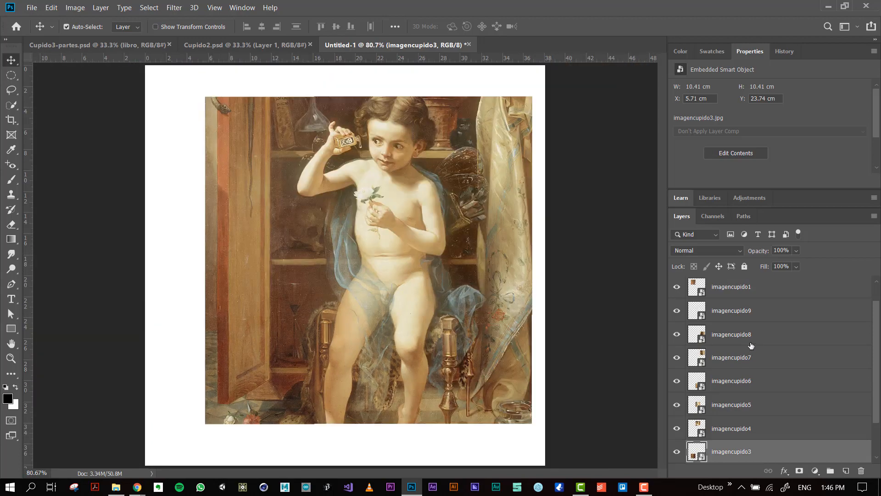
Show the ImagenCompleta layer behind the assembled tiles for comparison and hide it again.
{"action": "scroll", "coordinate": [749, 315], "scroll_direction": "up", "scroll_amount": 1}
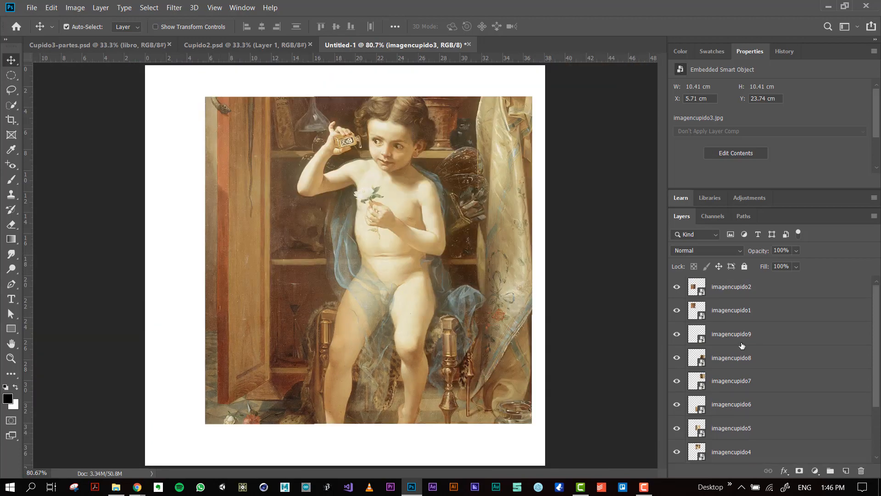
{"action": "left_click", "coordinate": [740, 290]}
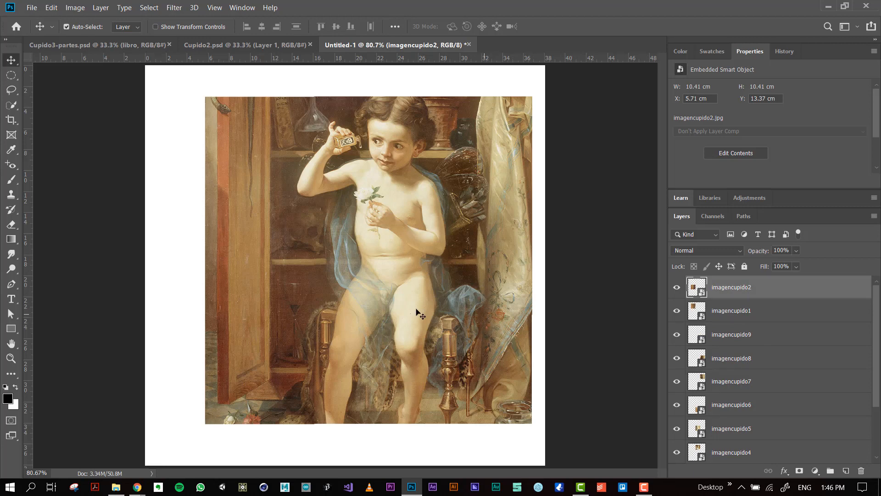
{"action": "scroll", "coordinate": [743, 409], "scroll_direction": "down", "scroll_amount": 3}
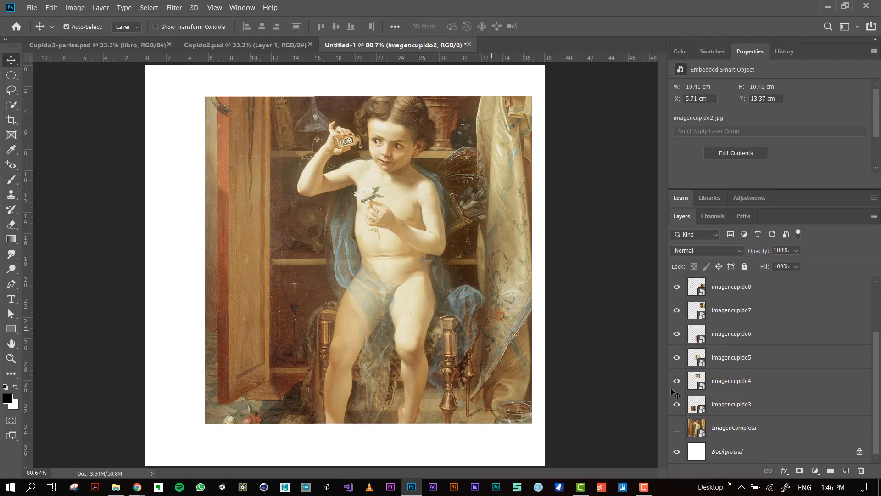
{"action": "left_click", "coordinate": [677, 429]}
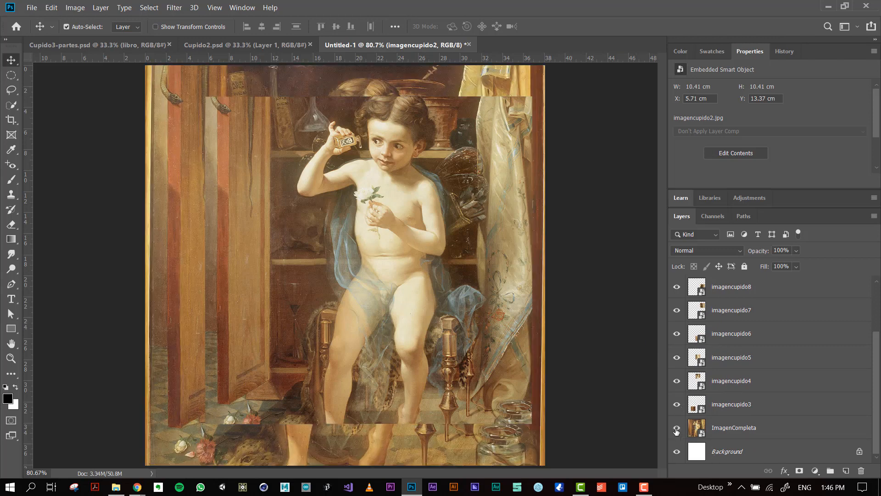
{"action": "left_click", "coordinate": [676, 429]}
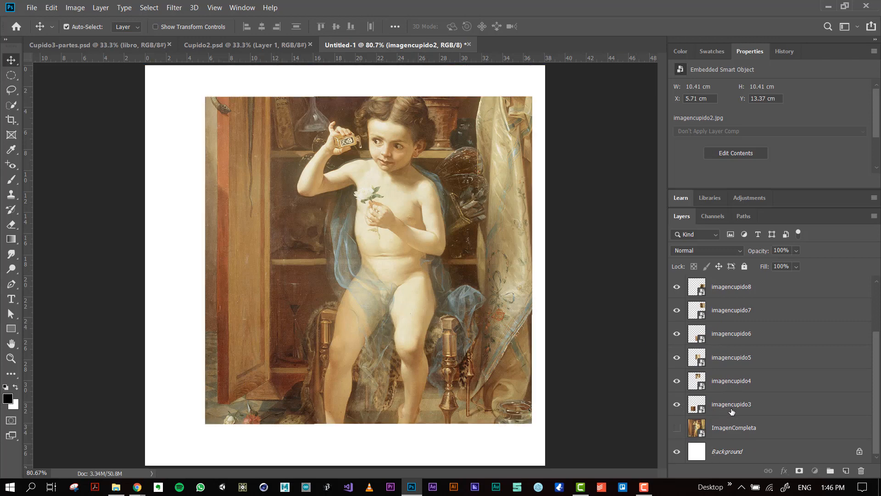
Merge the nine tile layers, from imagencupido3 up to imagencupido2, into a single layer.
{"action": "left_click", "coordinate": [732, 410]}
{"action": "scroll", "coordinate": [757, 388], "scroll_direction": "up", "scroll_amount": 3}
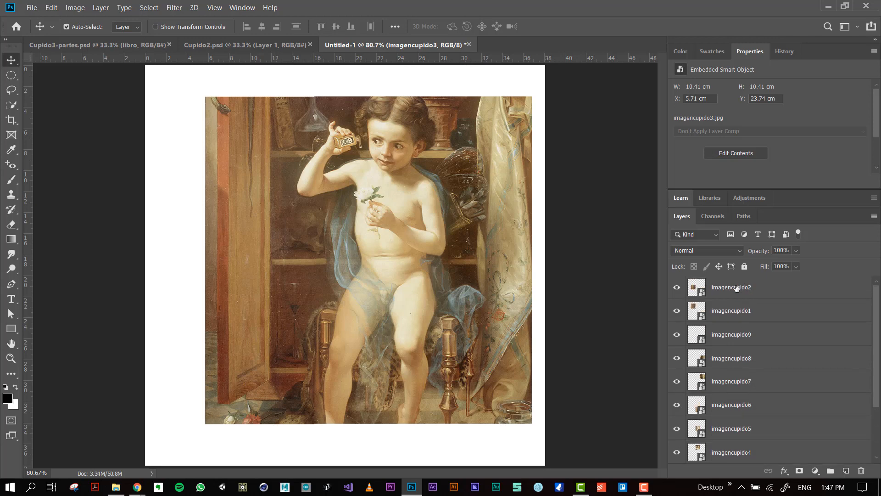
{"action": "left_click", "coordinate": [735, 288], "text": "shift"}
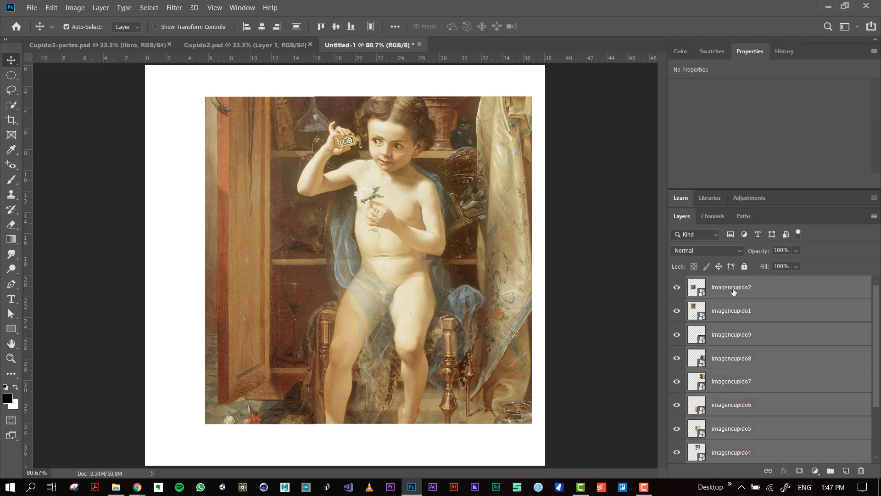
{"action": "right_click", "coordinate": [731, 289]}
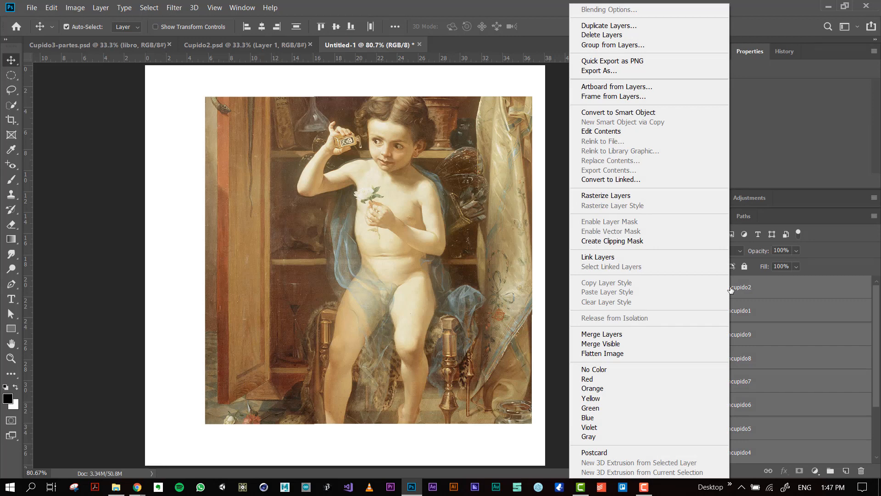
{"action": "left_click", "coordinate": [610, 335]}
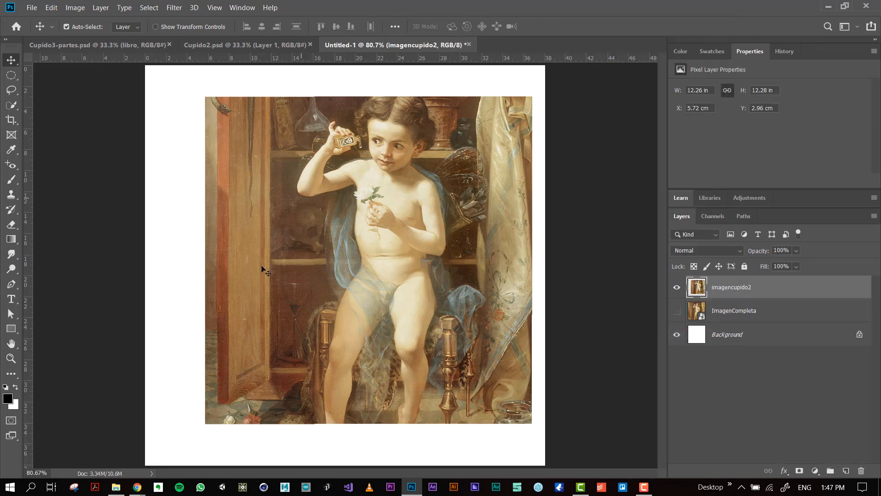
Move the merged image to the canvas's upper-left corner and scale it to 15.24 × 15.26 in, shifted to X -0.28 cm.
{"action": "left_click_drag", "start_coordinate": [335, 189], "coordinate": [283, 154]}
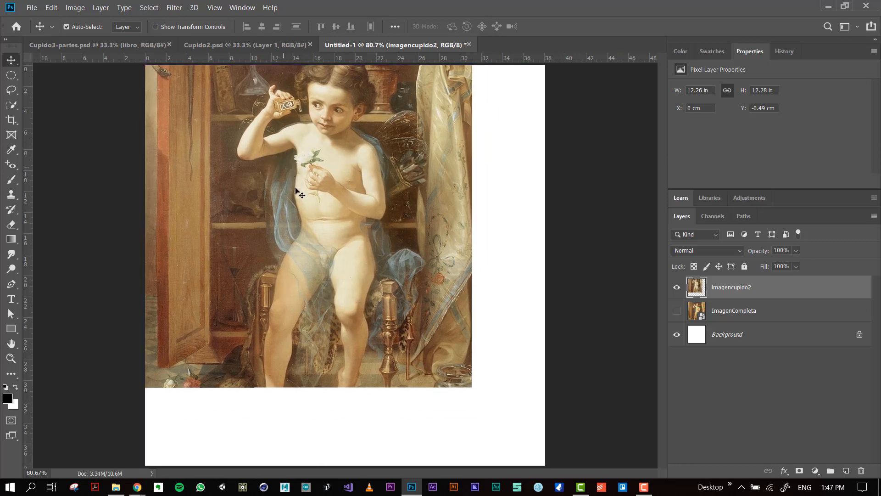
{"action": "key", "text": "ctrl+t"}
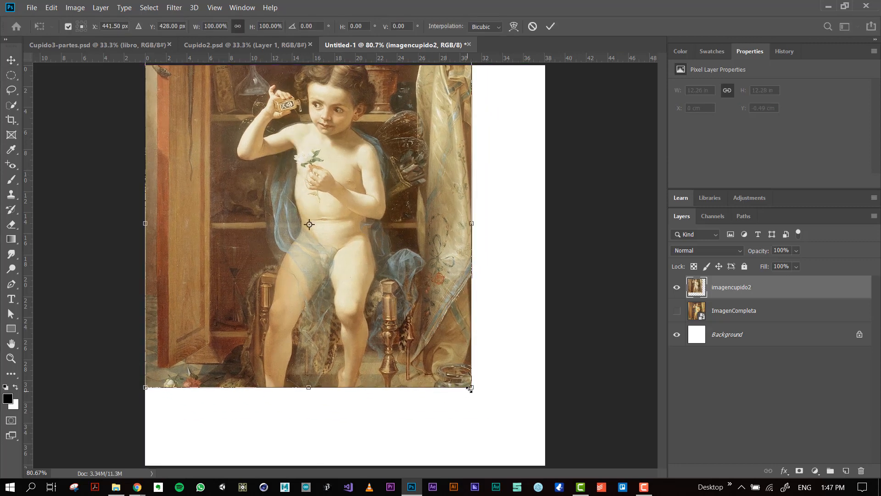
{"action": "left_click_drag", "start_coordinate": [469, 388], "coordinate": [546, 470]}
{"action": "key", "text": "Return"}
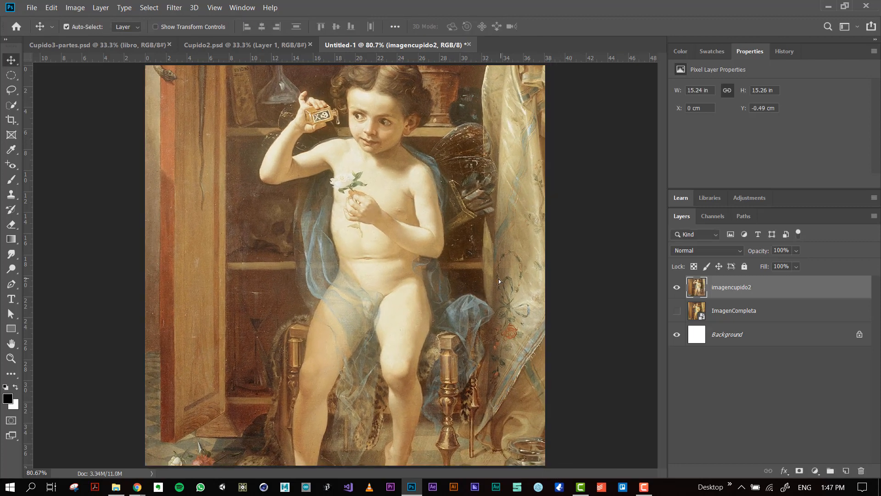
{"action": "left_click_drag", "start_coordinate": [499, 279], "coordinate": [497, 285]}
{"action": "key", "text": "ctrl+minus"}
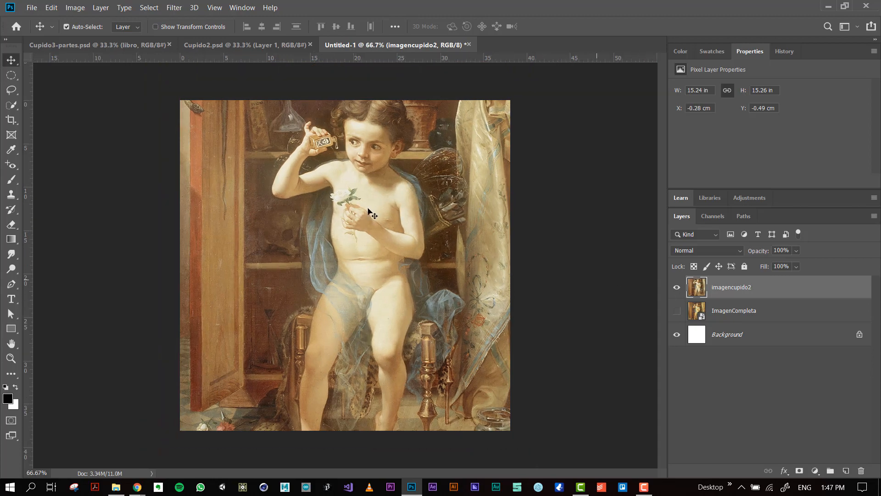
Hide the merged tile image and show the ImagenCompleta layer to compare the two versions.
{"action": "left_click", "coordinate": [677, 289]}
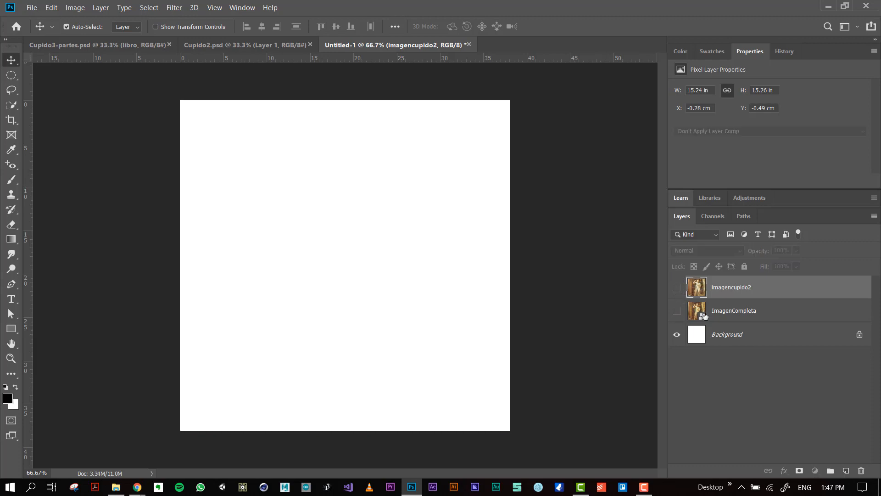
{"action": "left_click", "coordinate": [709, 317]}
{"action": "left_click", "coordinate": [678, 311]}
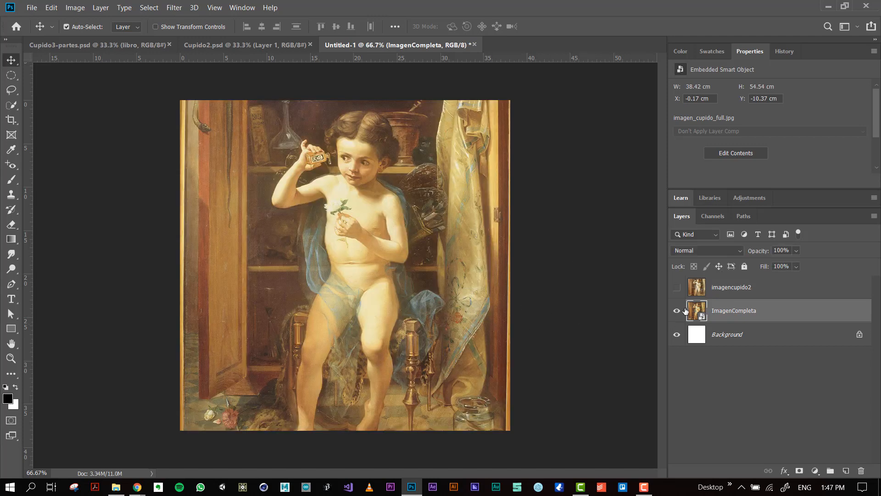
{"action": "left_click", "coordinate": [730, 292]}
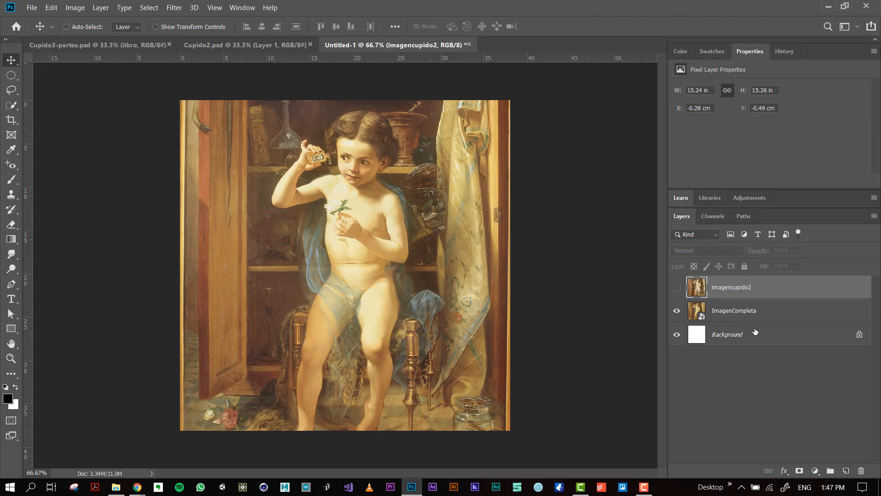
Undo the scaling, repositioning and merging of the tiles to return to separate tile layers.
{"action": "key", "text": "ctrl+z"}
{"action": "key", "text": "ctrl+z"}
{"action": "key", "text": "ctrl+z"}
{"action": "key", "text": "ctrl+z"}
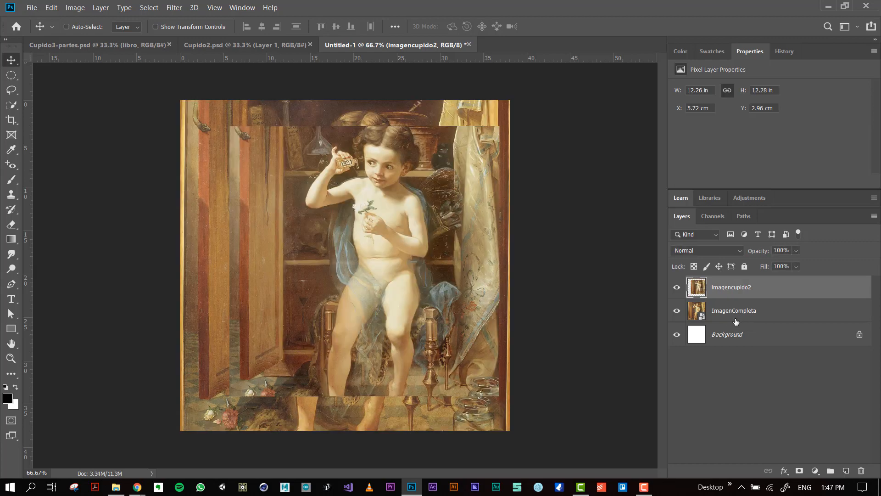
{"action": "scroll", "coordinate": [738, 442], "scroll_direction": "down", "scroll_amount": 2}
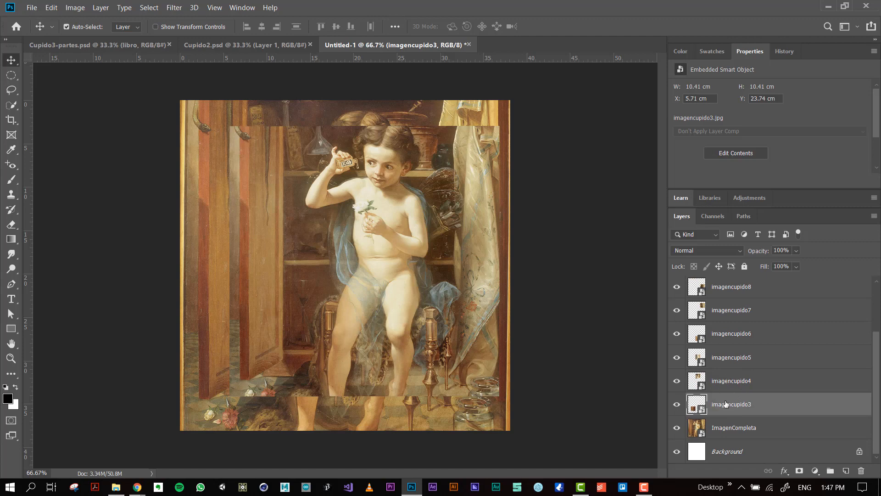
{"action": "scroll", "coordinate": [744, 358], "scroll_direction": "up", "scroll_amount": 3}
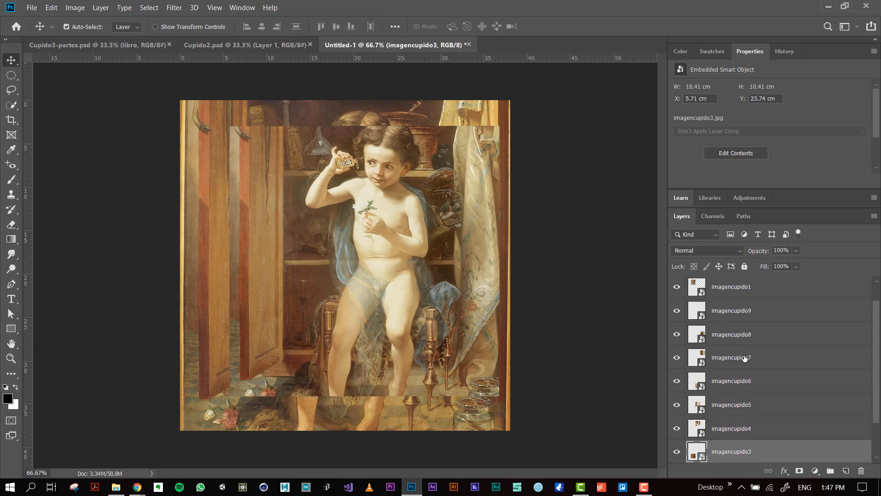
{"action": "left_click", "coordinate": [718, 289]}
{"action": "scroll", "coordinate": [724, 294], "scroll_direction": "down", "scroll_amount": 3}
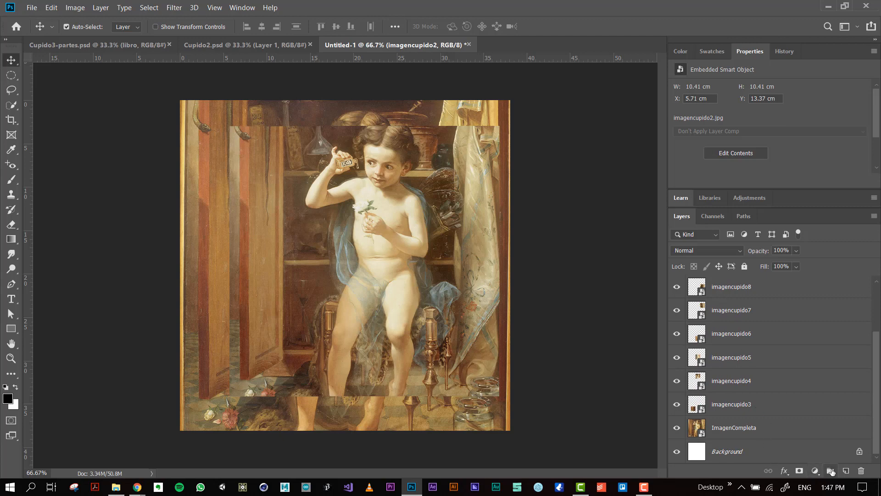
{"action": "left_click", "coordinate": [727, 411]}
{"action": "scroll", "coordinate": [727, 411], "scroll_direction": "up", "scroll_amount": 3}
{"action": "left_click", "coordinate": [727, 297], "text": "shift"}
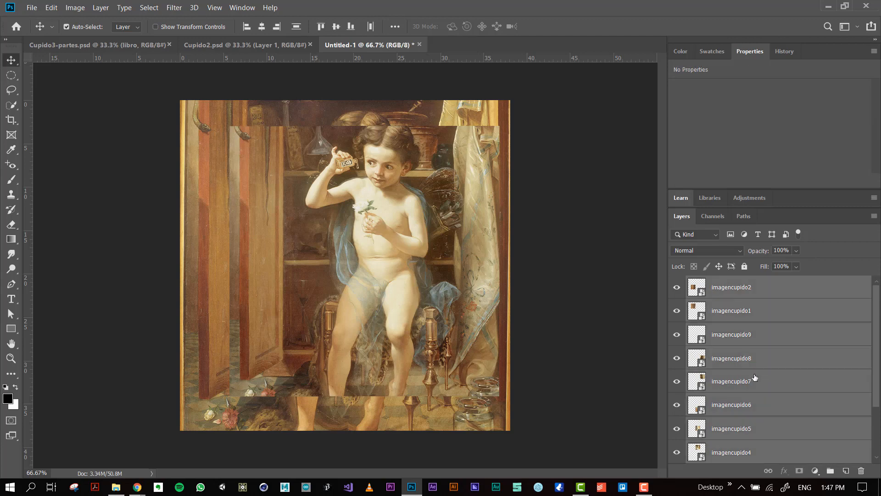
{"action": "scroll", "coordinate": [725, 293], "scroll_direction": "down", "scroll_amount": 3}
{"action": "scroll", "coordinate": [725, 289], "scroll_direction": "up", "scroll_amount": 3}
{"action": "scroll", "coordinate": [751, 415], "scroll_direction": "down", "scroll_amount": 3}
Select the nine tile layers, from imagencupido3 up to imagencupido2, and put them into one layer group.
{"action": "left_click", "coordinate": [739, 405]}
{"action": "scroll", "coordinate": [739, 403], "scroll_direction": "up", "scroll_amount": 3}
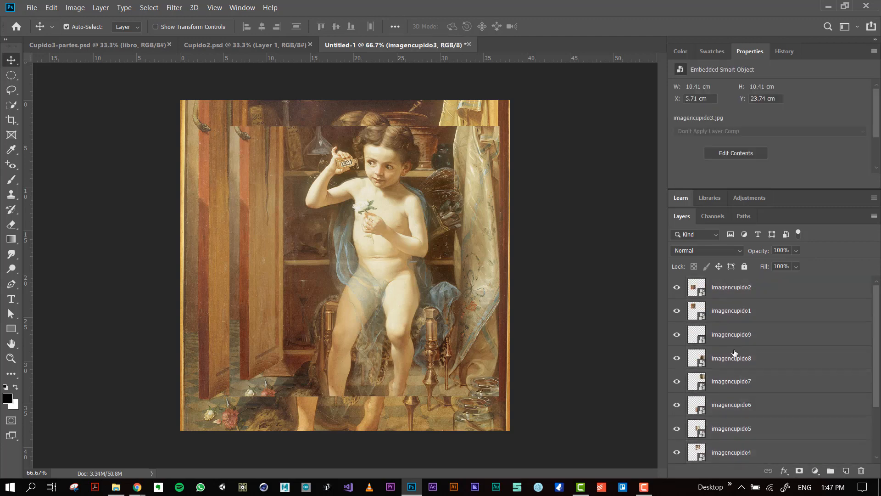
{"action": "left_click", "coordinate": [743, 292], "text": "shift"}
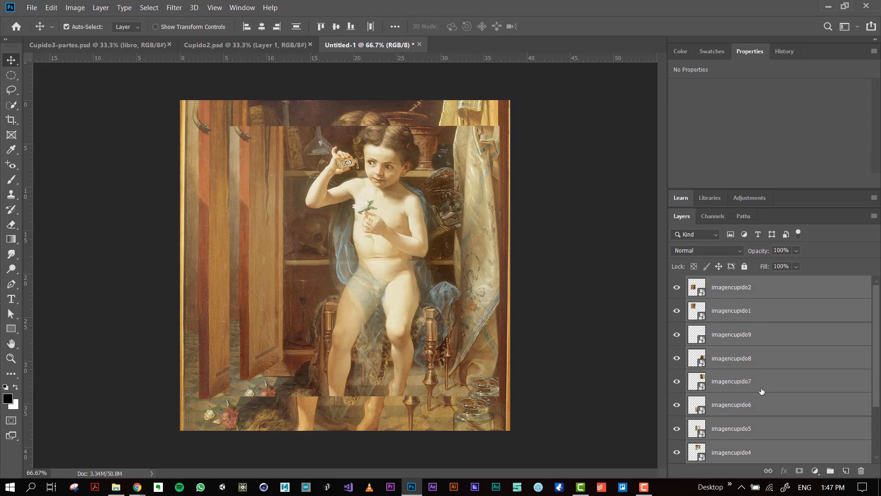
{"action": "scroll", "coordinate": [761, 390], "scroll_direction": "down", "scroll_amount": 3}
{"action": "left_click_drag", "start_coordinate": [740, 367], "coordinate": [831, 471]}
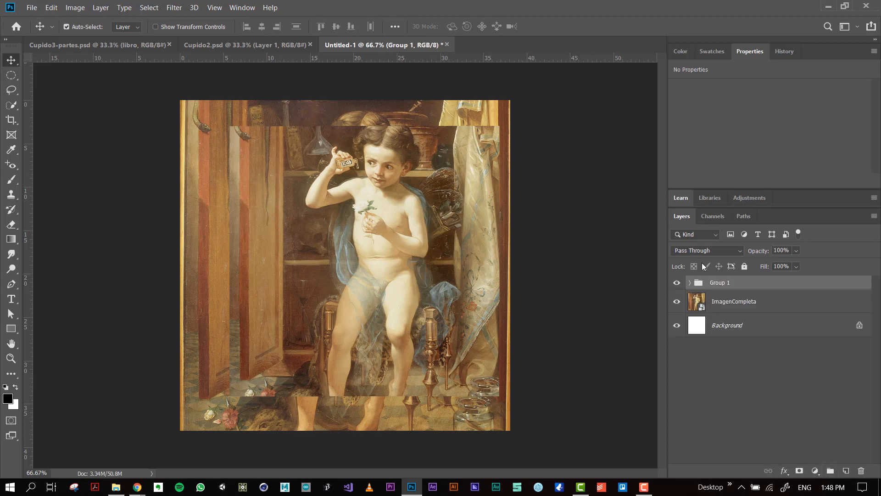
Rename the group of tile layers as Imagenes and convert it to a Smart Object.
{"action": "double_click", "coordinate": [727, 283]}
{"action": "type", "text": "Imagenes"}
{"action": "key", "text": "Return"}
{"action": "right_click", "coordinate": [727, 282]}
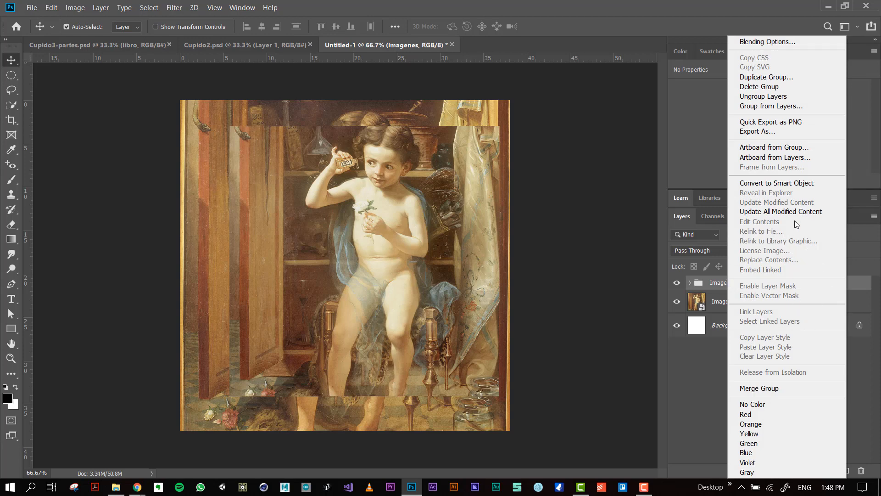
{"action": "left_click", "coordinate": [797, 184]}
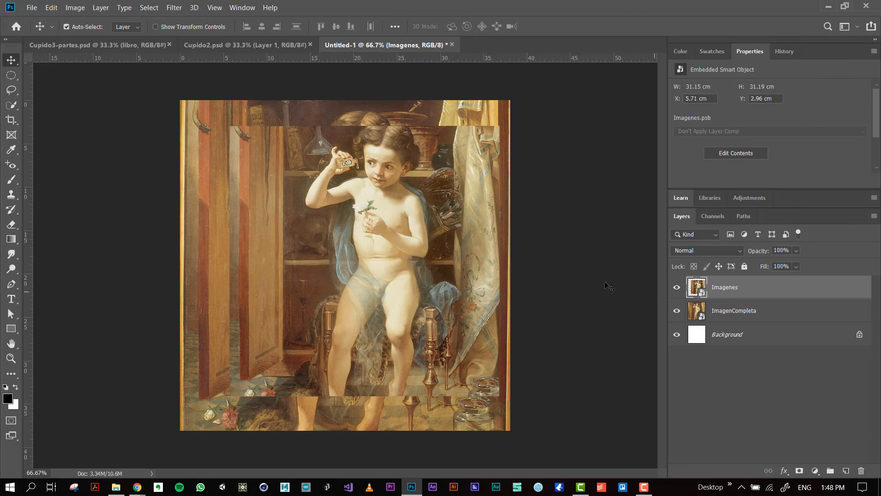
Move the Imagenes smart object to X 3.45 cm, Y 4.02 cm, and hide it to leave ImagenCompleta showing.
{"action": "left_click_drag", "start_coordinate": [406, 250], "coordinate": [385, 256]}
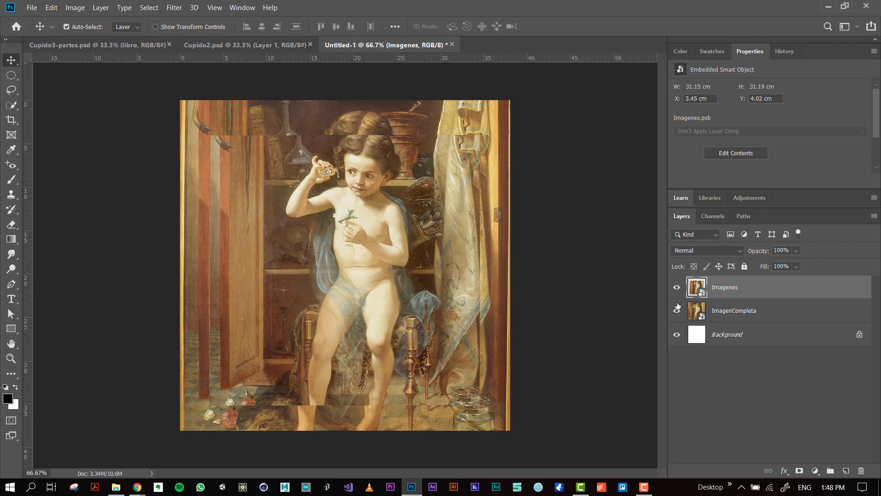
{"action": "left_click", "coordinate": [676, 288]}
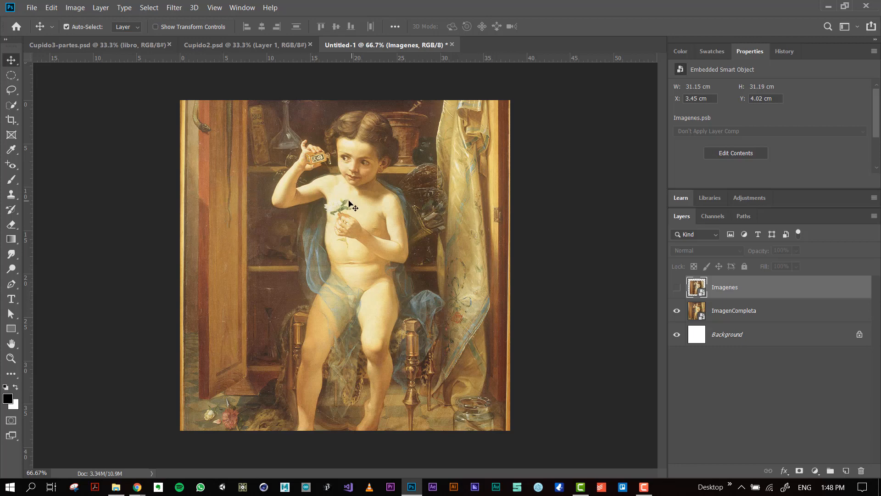
Look over the marquee, lasso and quick selection tools, and examine the painted figure in ImagenCompleta up close.
{"action": "left_click", "coordinate": [9, 78]}
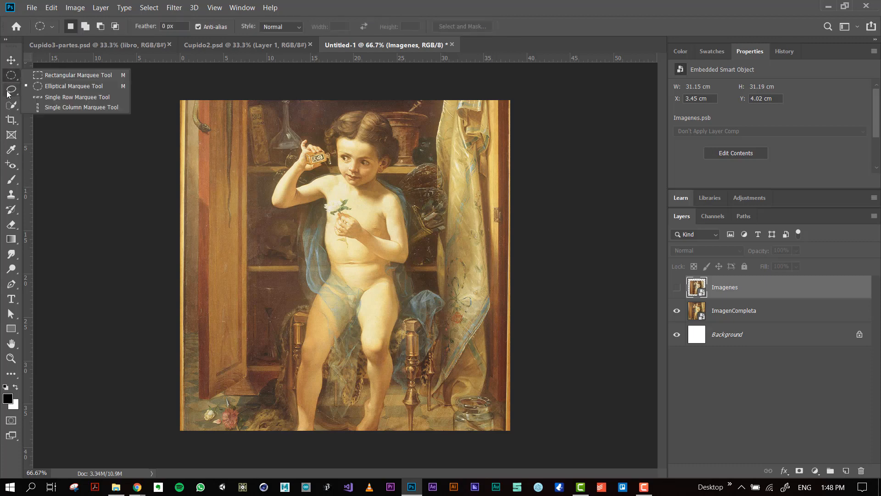
{"action": "left_click", "coordinate": [11, 90]}
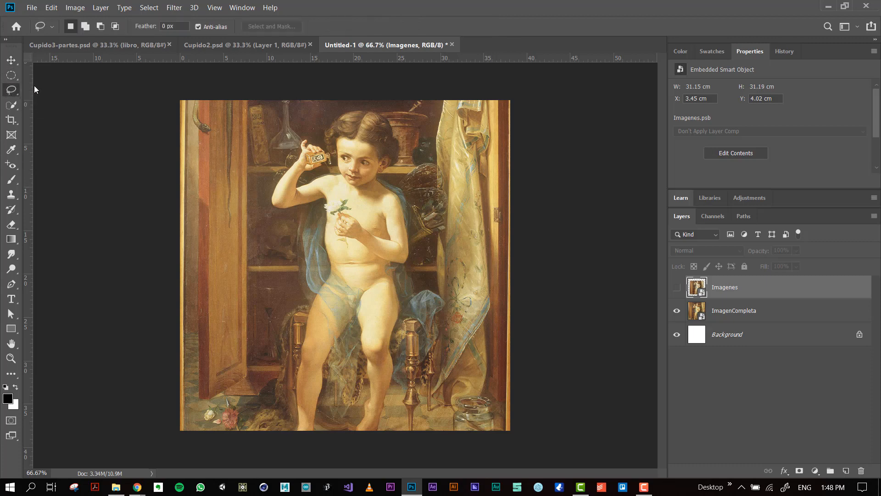
{"action": "left_click", "coordinate": [9, 107]}
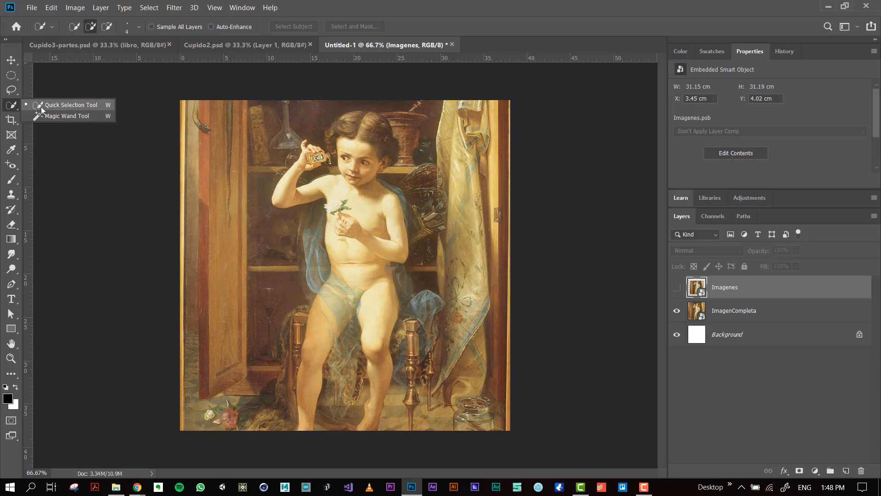
{"action": "left_click", "coordinate": [12, 107]}
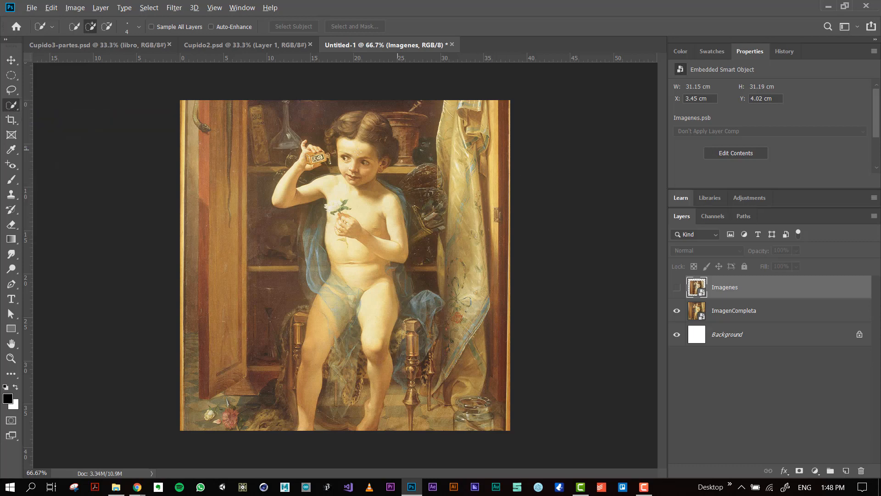
{"action": "scroll", "coordinate": [324, 160], "scroll_direction": "up", "scroll_amount": 5}
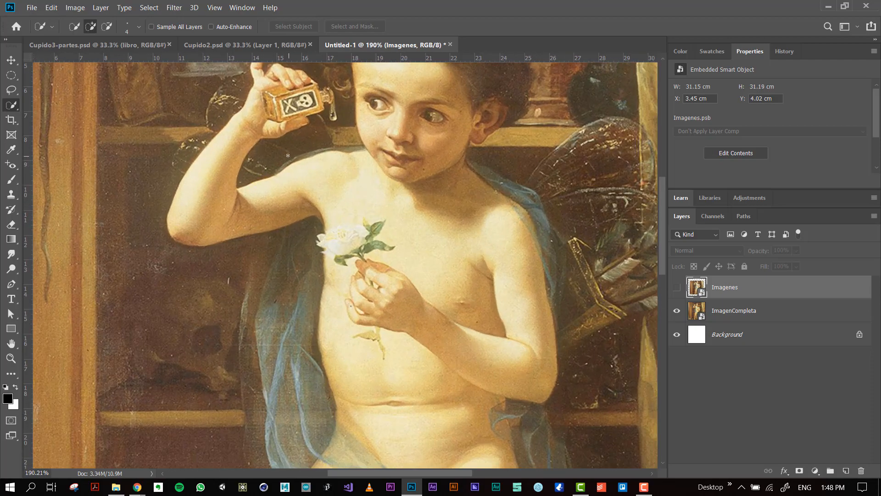
{"action": "scroll", "coordinate": [360, 146], "scroll_direction": "down", "scroll_amount": 4}
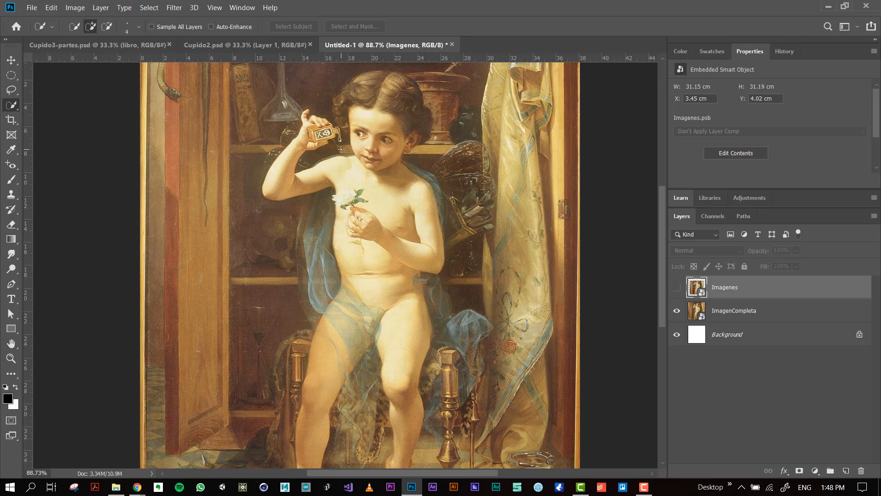
{"action": "scroll", "coordinate": [373, 199], "scroll_direction": "down", "scroll_amount": 1}
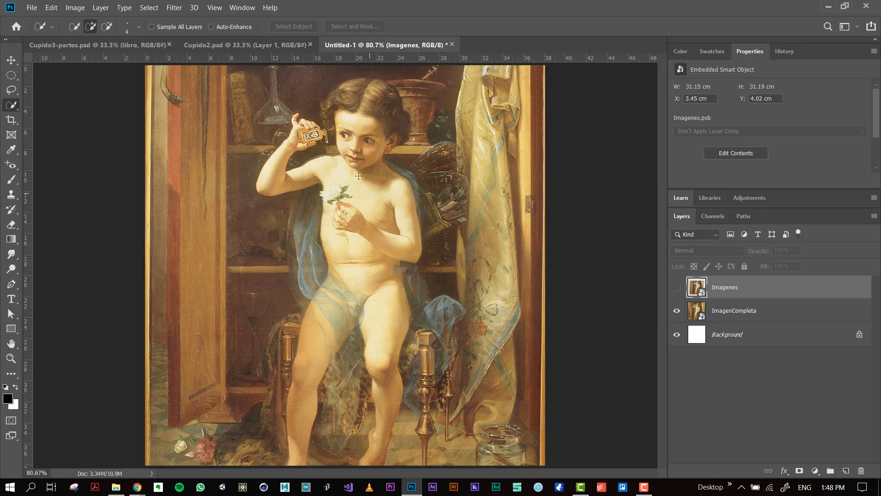
{"action": "scroll", "coordinate": [359, 176], "scroll_direction": "down", "scroll_amount": 1}
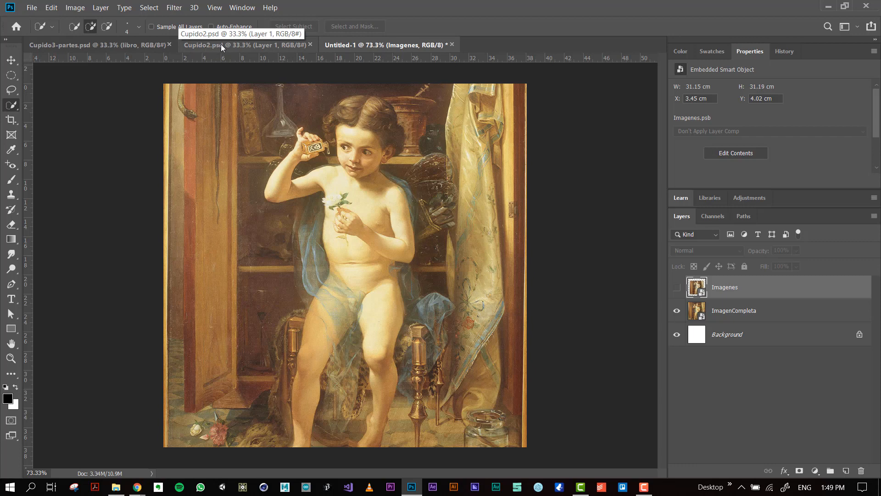
Switch to the Cupido2.psd document and pick the brazo izq and ojo izq cut-outs directly on the figure.
{"action": "left_click", "coordinate": [258, 46]}
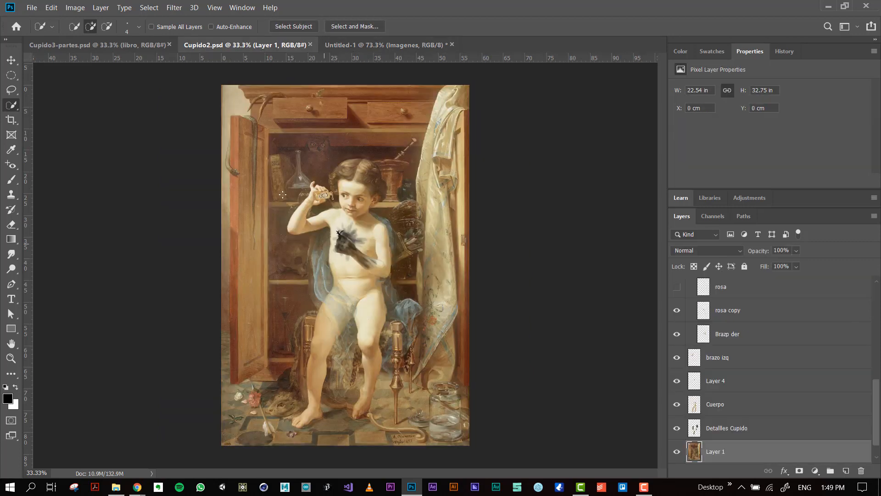
{"action": "scroll", "coordinate": [316, 204], "scroll_direction": "up", "scroll_amount": 5}
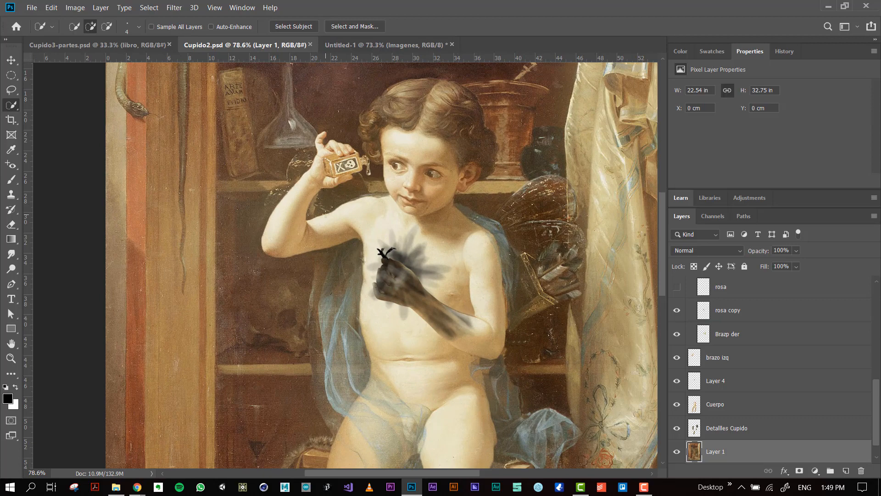
{"action": "key", "text": "v"}
{"action": "left_click", "coordinate": [317, 198]}
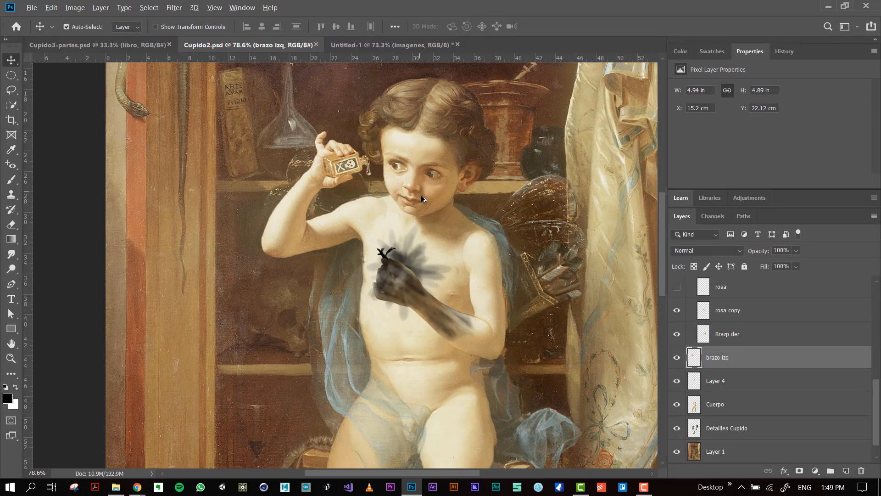
{"action": "scroll", "coordinate": [422, 199], "scroll_direction": "down", "scroll_amount": 1}
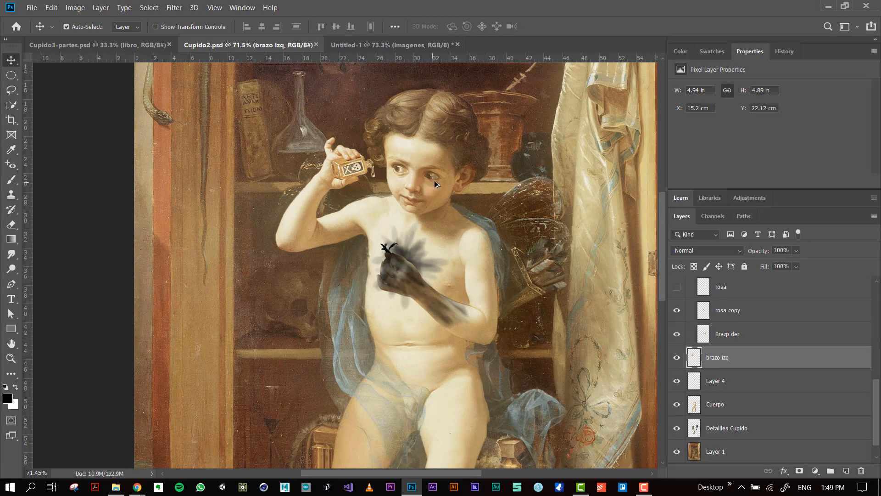
{"action": "scroll", "coordinate": [435, 180], "scroll_direction": "up", "scroll_amount": 4}
{"action": "left_click", "coordinate": [372, 167]}
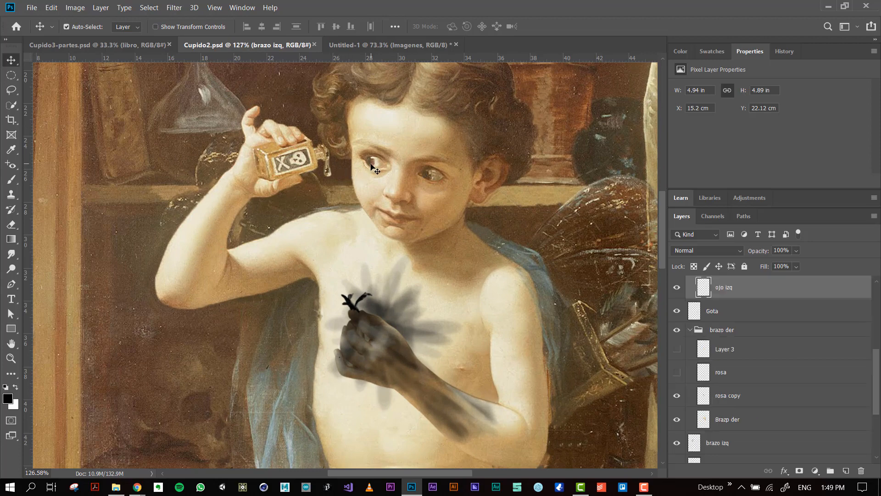
{"action": "left_click_drag", "start_coordinate": [374, 166], "coordinate": [376, 166]}
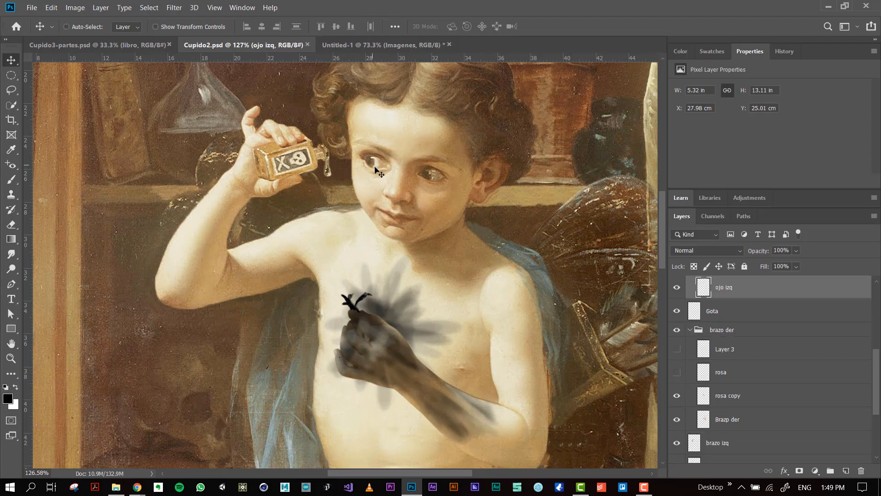
Try moving the raised arm (brazo izq) and the body (Cuerpo) separately, undoing each move.
{"action": "left_click", "coordinate": [292, 159]}
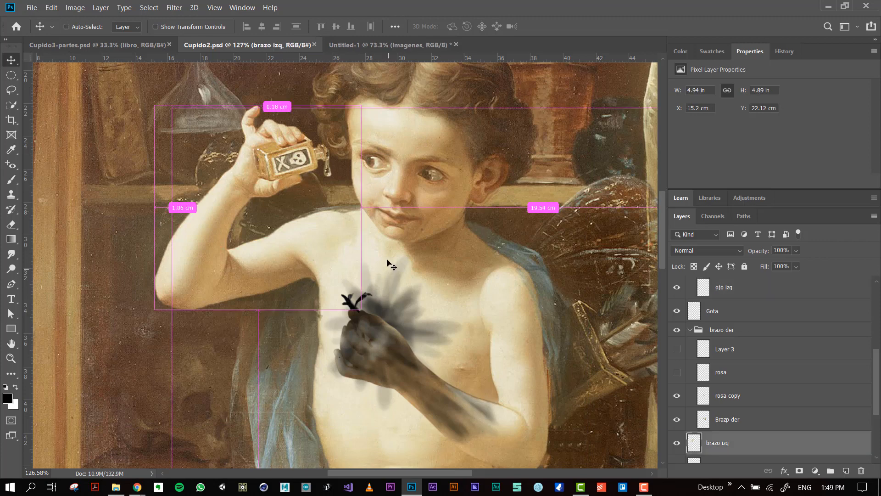
{"action": "left_click_drag", "start_coordinate": [283, 183], "coordinate": [275, 171]}
{"action": "key", "text": "ctrl+z"}
{"action": "mouse_move", "coordinate": [439, 286]}
{"action": "left_mouse_down"}
{"action": "mouse_move", "coordinate": [448, 267]}
{"action": "mouse_move", "coordinate": [439, 289]}
{"action": "left_mouse_up"}
{"action": "key", "text": "ctrl+z"}
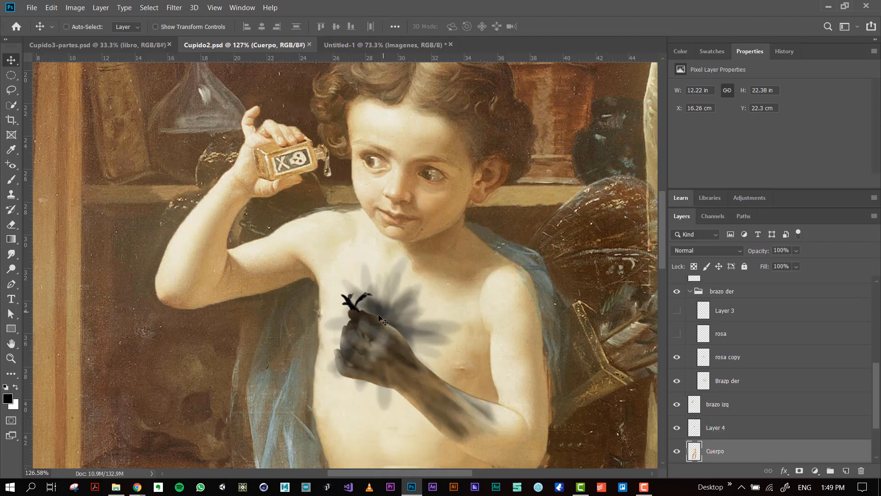
Try moving the head layer (Cabeza) independently of the figure, undoing each move.
{"action": "left_click_drag", "start_coordinate": [389, 268], "coordinate": [379, 232]}
{"action": "mouse_move", "coordinate": [417, 142]}
{"action": "left_mouse_down"}
{"action": "mouse_move", "coordinate": [431, 156]}
{"action": "mouse_move", "coordinate": [429, 145]}
{"action": "left_mouse_up"}
{"action": "key", "text": "ctrl+z"}
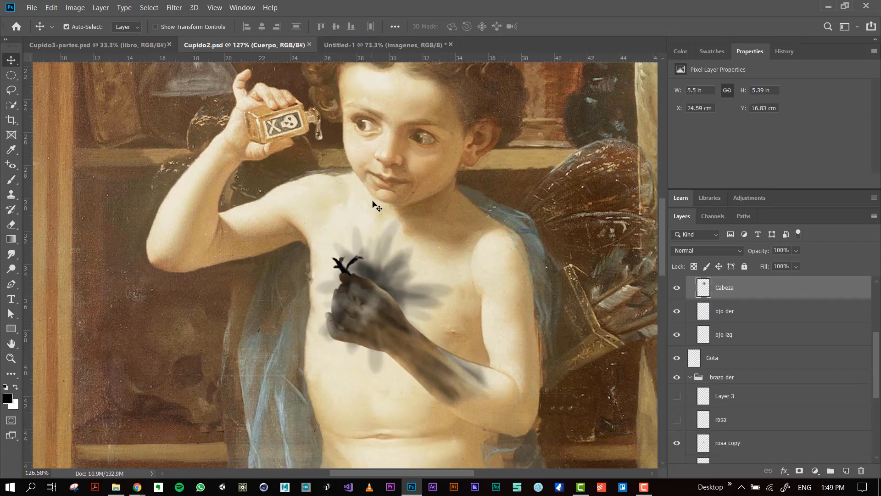
{"action": "mouse_move", "coordinate": [375, 202]}
{"action": "left_mouse_down"}
{"action": "mouse_move", "coordinate": [392, 201]}
{"action": "mouse_move", "coordinate": [381, 189]}
{"action": "left_mouse_up"}
{"action": "scroll", "coordinate": [381, 161], "scroll_direction": "down", "scroll_amount": 1}
{"action": "left_click_drag", "start_coordinate": [374, 105], "coordinate": [376, 178]}
{"action": "left_click_drag", "start_coordinate": [437, 198], "coordinate": [441, 166]}
{"action": "key", "text": "ctrl+z"}
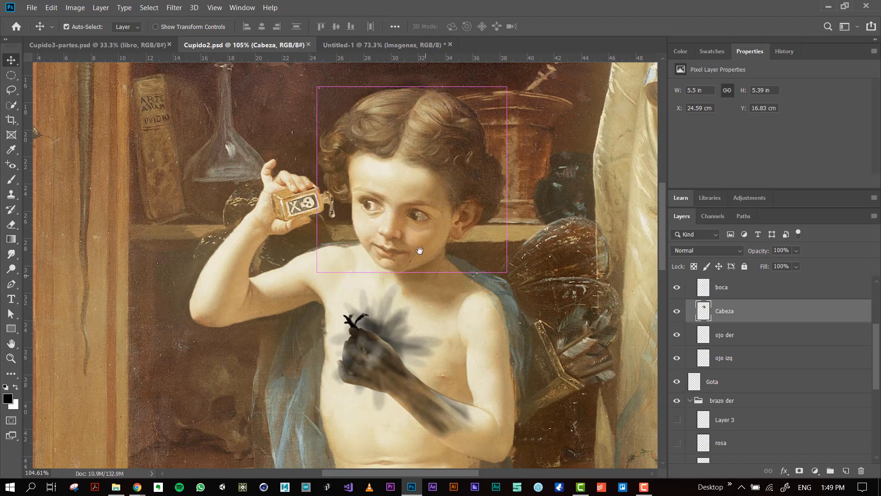
Try moving the wings and blue cloth on the Detallles Cupido layer to X 16.83 cm, Y 16.26 cm, and undo it.
{"action": "scroll", "coordinate": [419, 251], "scroll_direction": "down", "scroll_amount": 5}
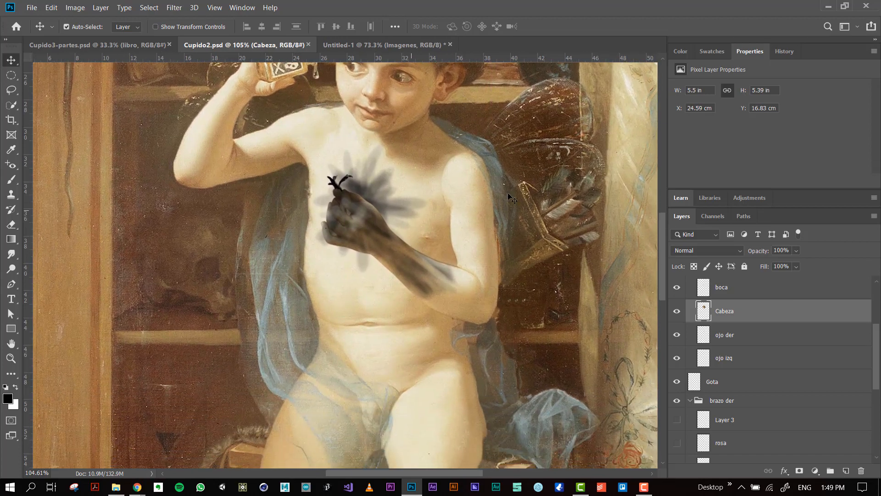
{"action": "left_click_drag", "start_coordinate": [533, 159], "coordinate": [544, 146]}
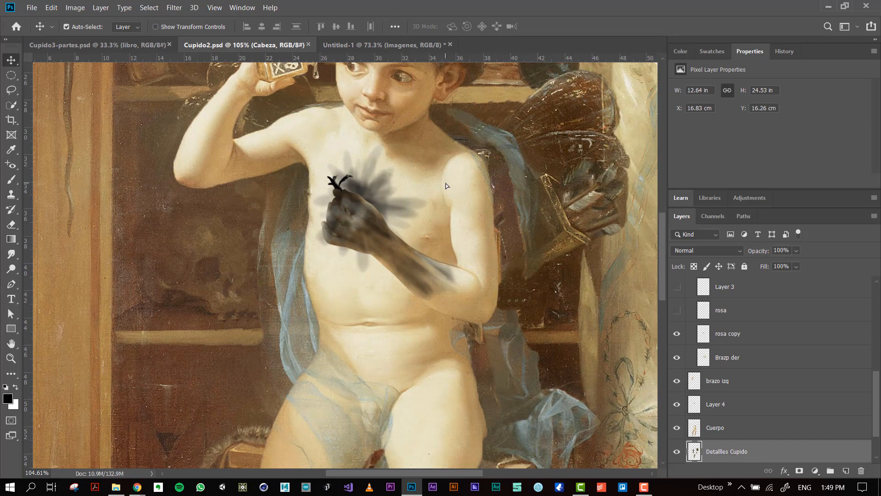
{"action": "key", "text": "ctrl+z"}
{"action": "scroll", "coordinate": [445, 184], "scroll_direction": "down", "scroll_amount": 4}
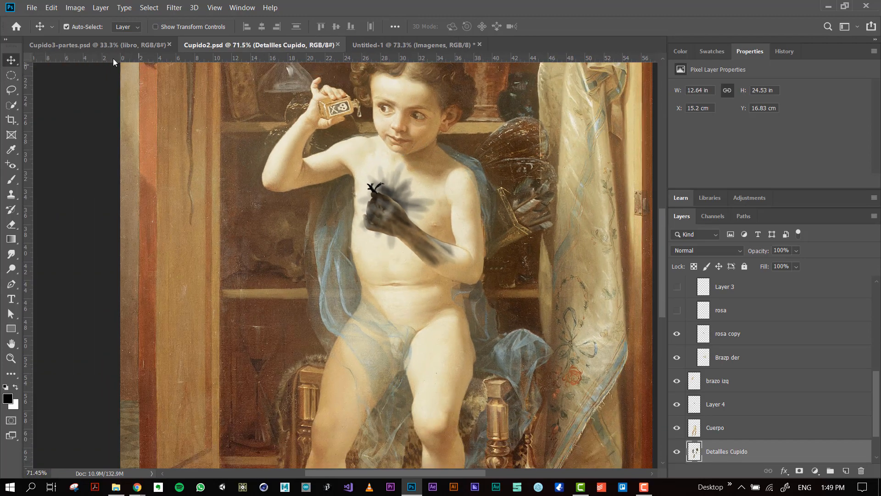
Switch to Cupido3-partes.psd and view the libro cut-out alone, followed by the almirez cut-out alone.
{"action": "left_click", "coordinate": [86, 43]}
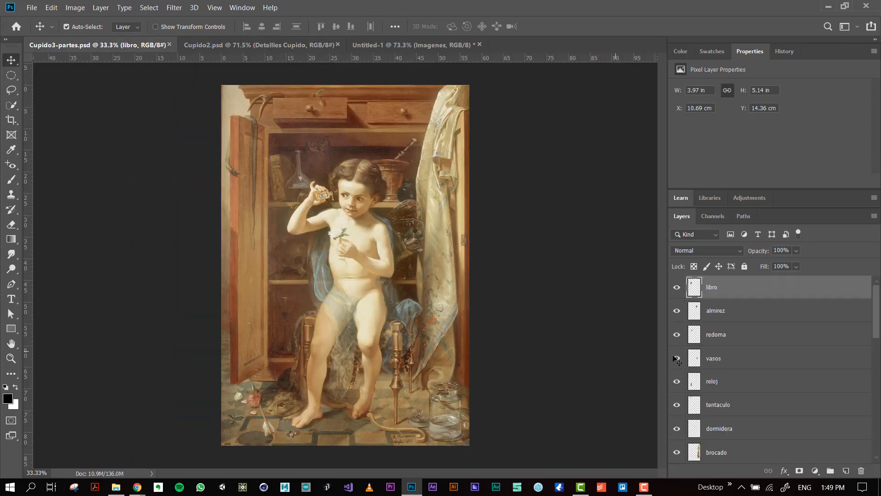
{"action": "left_click", "coordinate": [678, 288], "text": "alt"}
{"action": "left_click", "coordinate": [677, 288], "text": "alt"}
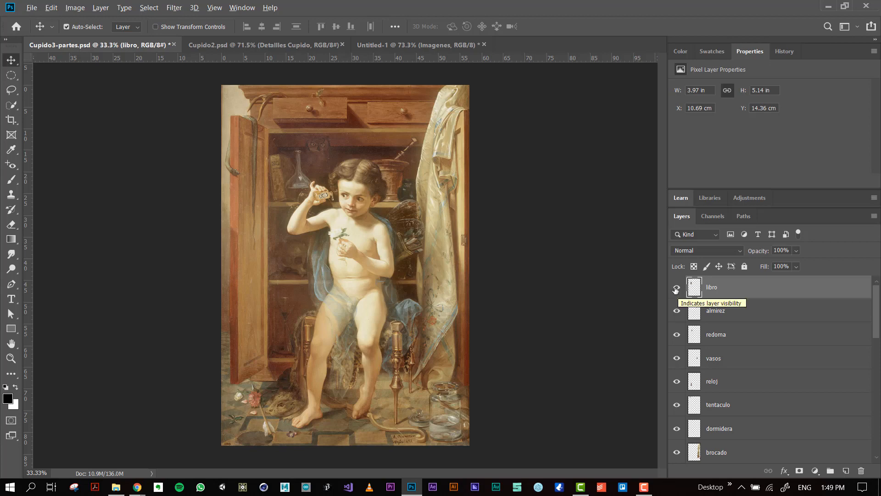
{"action": "left_click", "coordinate": [678, 288], "text": "alt"}
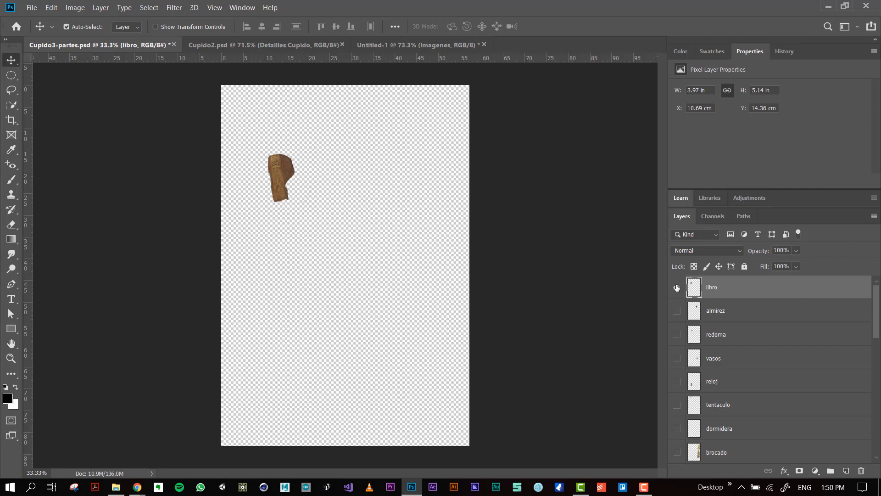
{"action": "left_click", "coordinate": [675, 288], "text": "alt"}
{"action": "left_click", "coordinate": [677, 312], "text": "alt"}
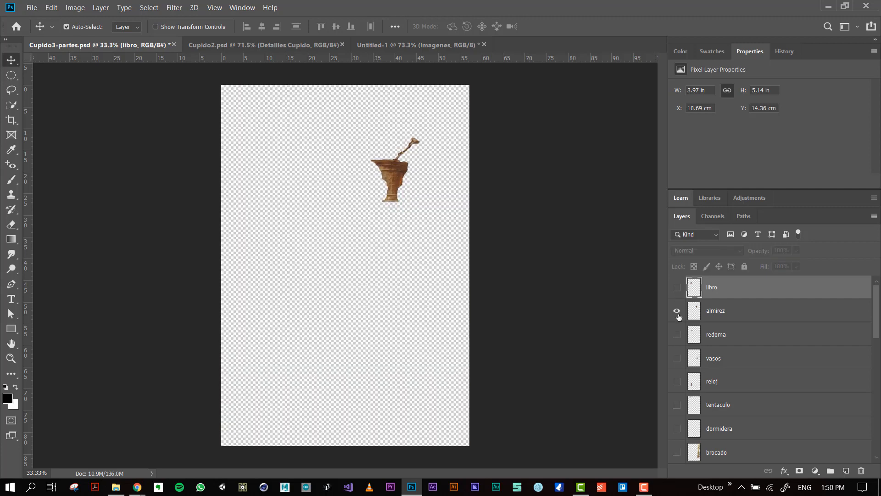
Restore all layers, view the vasos cut-out alone, and show every layer again.
{"action": "left_click", "coordinate": [678, 312], "text": "alt"}
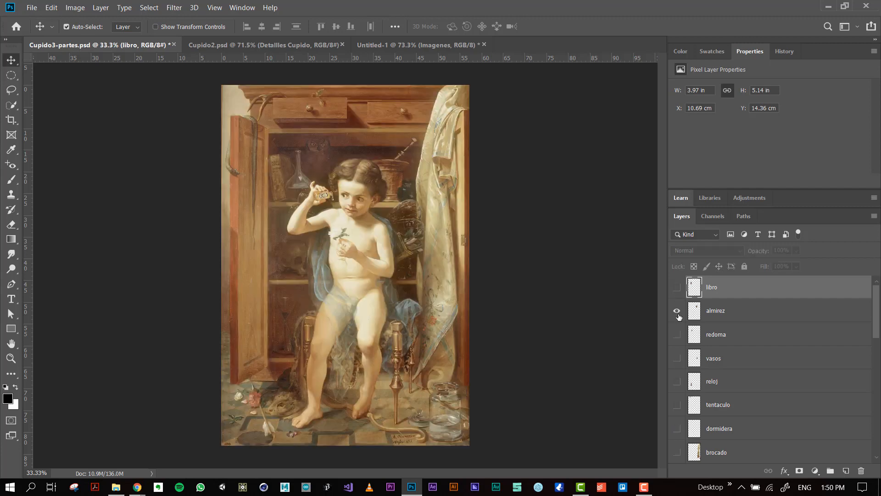
{"action": "left_click", "coordinate": [678, 312], "text": "alt"}
{"action": "left_click", "coordinate": [679, 314], "text": "alt"}
{"action": "left_click", "coordinate": [677, 359], "text": "alt"}
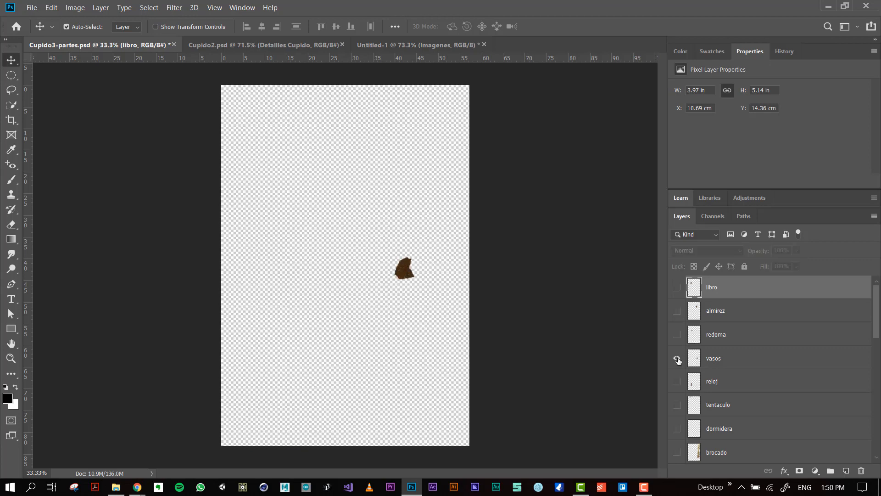
{"action": "left_click", "coordinate": [677, 359], "text": "alt"}
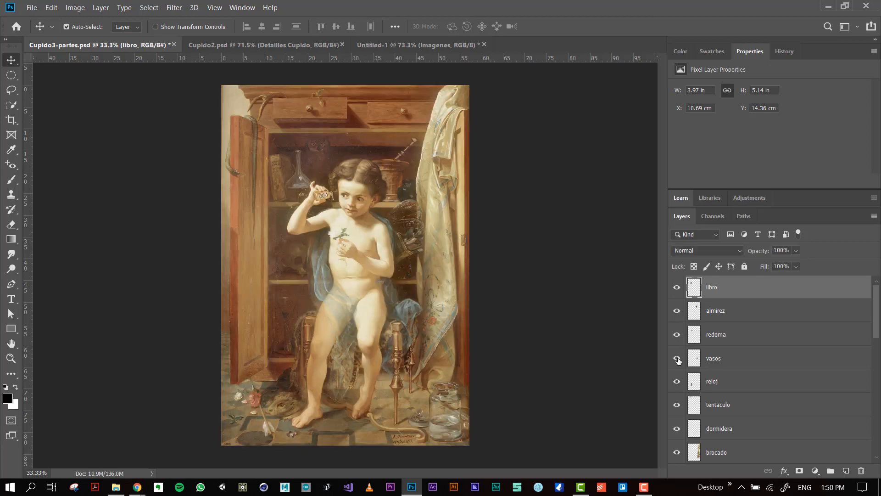
View the brocado, lechuza and vibora cut-outs one at a time, restoring all layers after each.
{"action": "scroll", "coordinate": [678, 384], "scroll_direction": "down", "scroll_amount": 3}
{"action": "left_click", "coordinate": [677, 383], "text": "alt"}
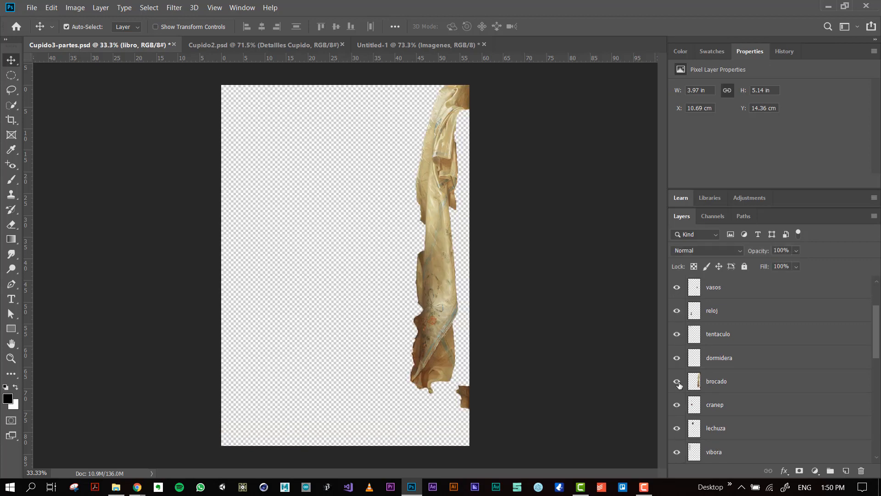
{"action": "left_click", "coordinate": [679, 385], "text": "alt"}
{"action": "left_click", "coordinate": [677, 437], "text": "alt"}
{"action": "left_click", "coordinate": [677, 430], "text": "alt"}
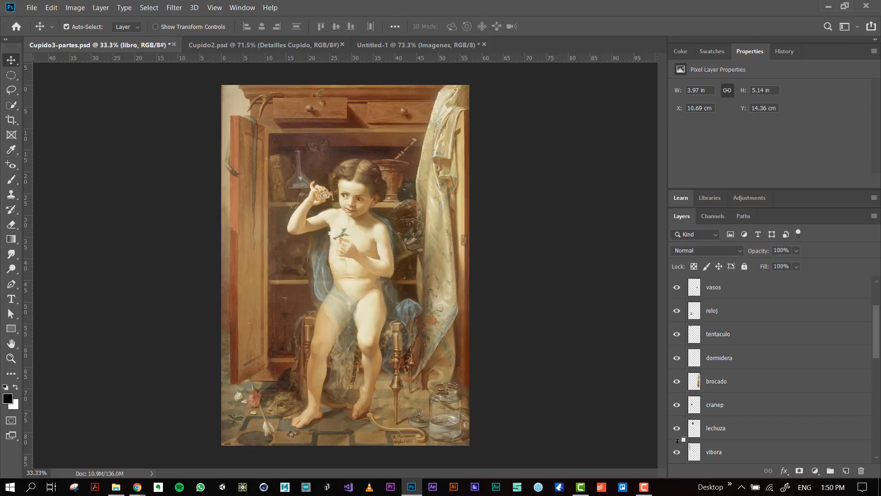
{"action": "scroll", "coordinate": [678, 418], "scroll_direction": "down", "scroll_amount": 2}
{"action": "left_click", "coordinate": [678, 406], "text": "alt"}
{"action": "left_click", "coordinate": [678, 407], "text": "alt"}
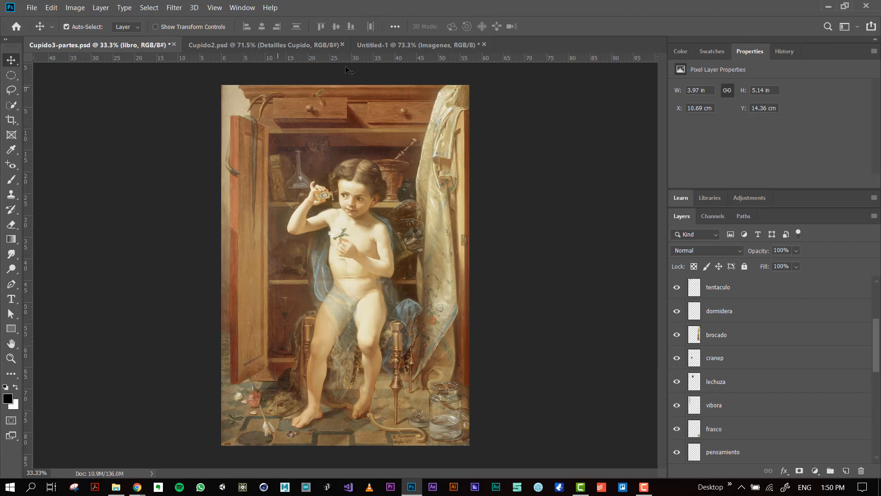
Switch to the Untitled-1 document and choose the Quick Selection tool with a 20 px brush.
{"action": "left_click", "coordinate": [389, 45]}
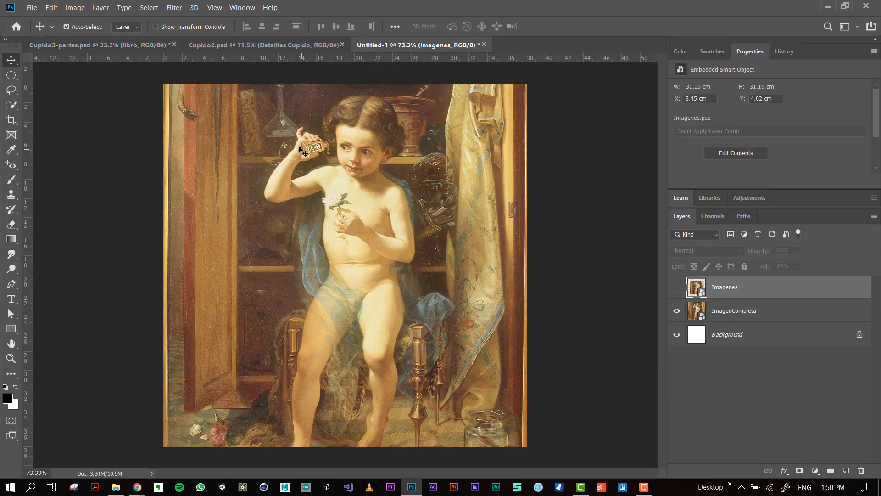
{"action": "scroll", "coordinate": [315, 158], "scroll_direction": "up", "scroll_amount": 2}
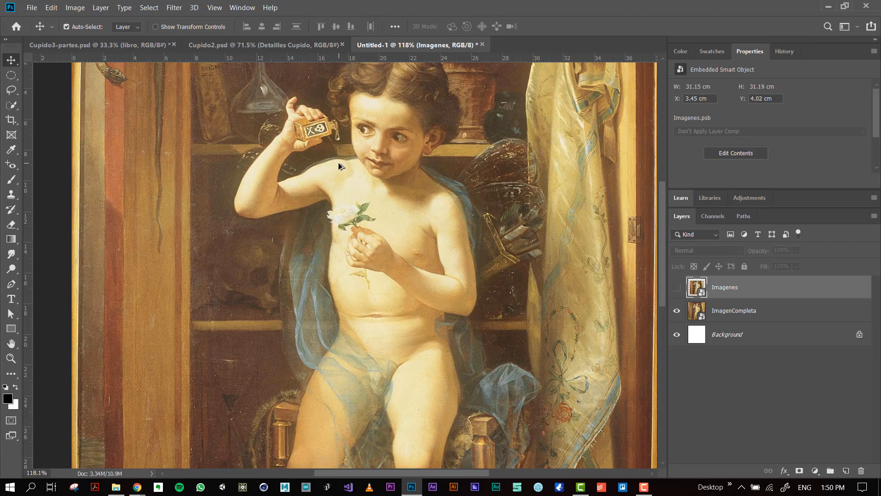
{"action": "scroll", "coordinate": [338, 165], "scroll_direction": "up", "scroll_amount": 2}
{"action": "left_click_drag", "start_coordinate": [342, 153], "coordinate": [295, 246]}
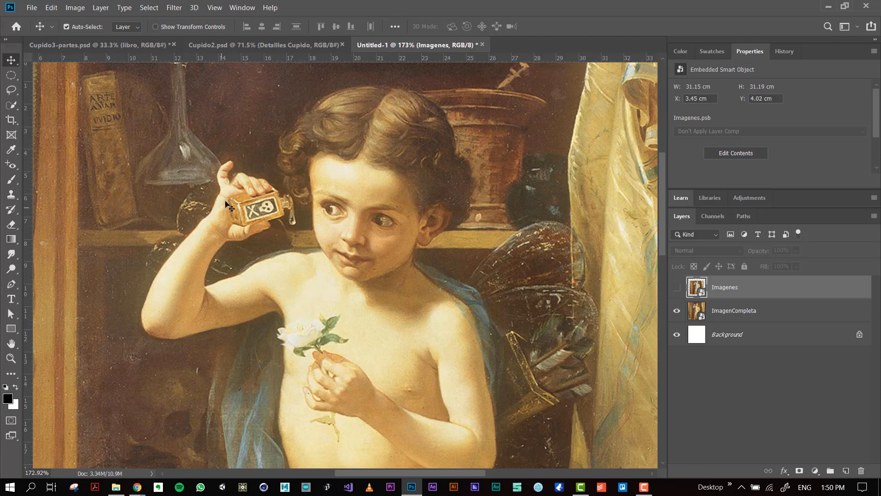
{"action": "left_click", "coordinate": [13, 106]}
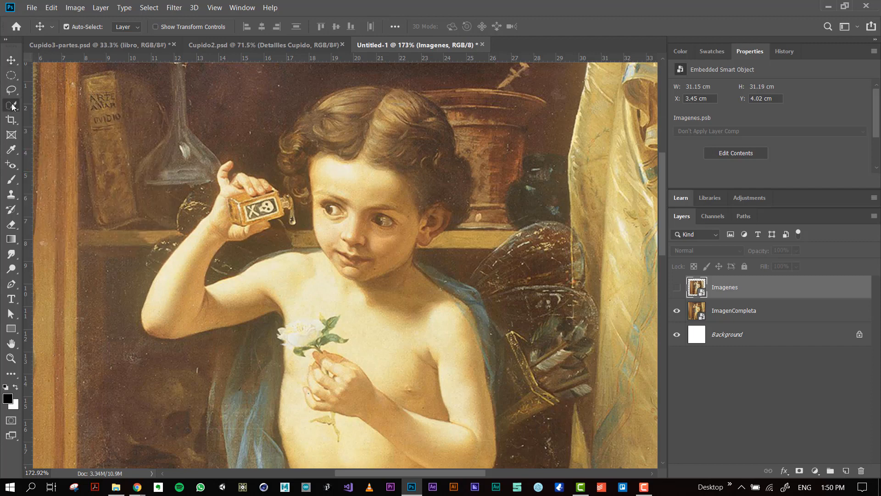
{"action": "left_click", "coordinate": [46, 105]}
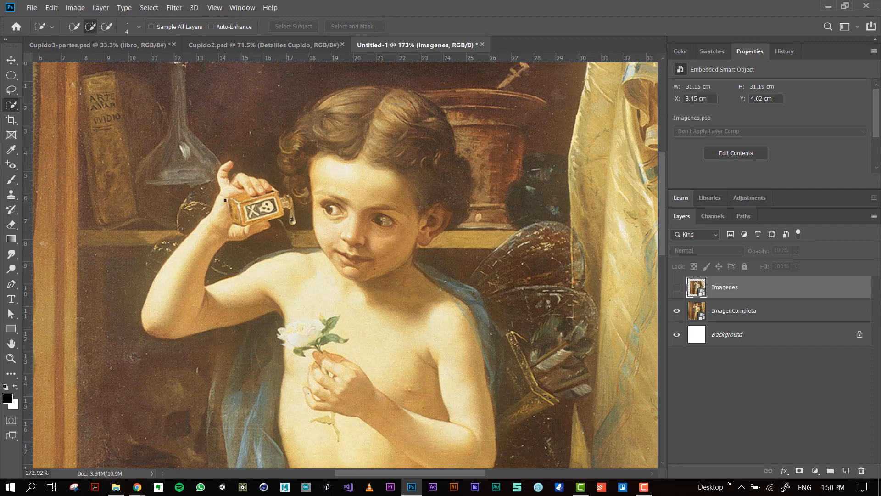
{"action": "key", "text": "alt"}
{"action": "right_click", "coordinate": [223, 199], "text": "alt"}
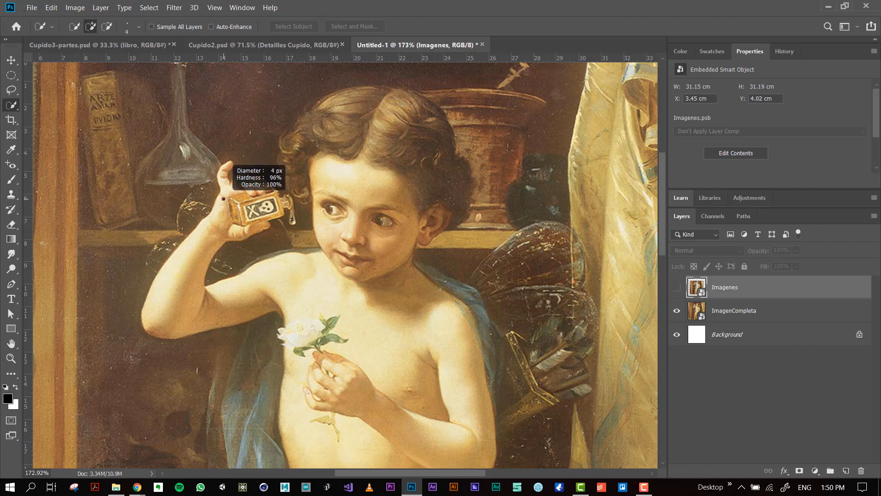
{"action": "mouse_move", "coordinate": [224, 199]}
{"action": "left_mouse_down"}
{"action": "mouse_move", "coordinate": [296, 186]}
{"action": "mouse_move", "coordinate": [223, 198]}
{"action": "mouse_move", "coordinate": [242, 202]}
{"action": "mouse_move", "coordinate": [238, 208]}
{"action": "mouse_move", "coordinate": [232, 175]}
{"action": "mouse_move", "coordinate": [229, 233]}
{"action": "mouse_move", "coordinate": [228, 174]}
{"action": "mouse_move", "coordinate": [202, 333]}
{"action": "mouse_move", "coordinate": [224, 90]}
{"action": "mouse_move", "coordinate": [197, 368]}
{"action": "mouse_move", "coordinate": [192, 381]}
{"action": "mouse_move", "coordinate": [164, 387]}
{"action": "left_mouse_up"}
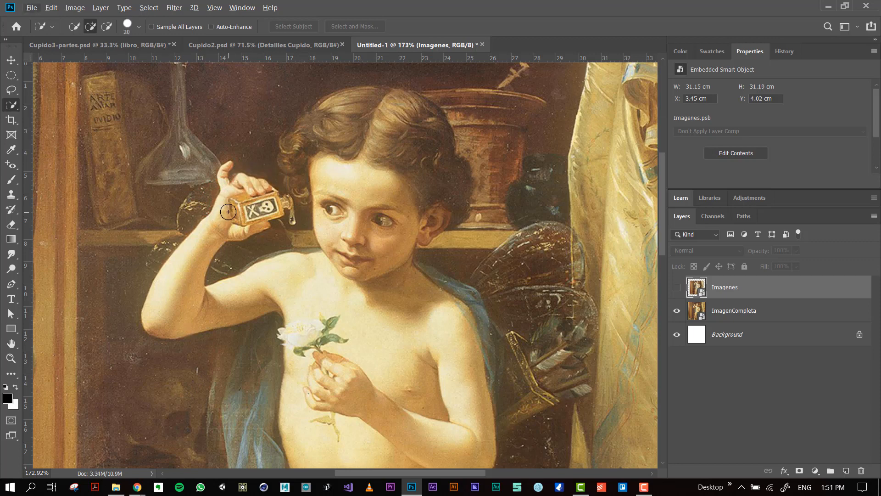
Quick-select the figure's raised arm, from the hand to the shoulder, on the ImagenCompleta layer.
{"action": "left_click", "coordinate": [742, 314]}
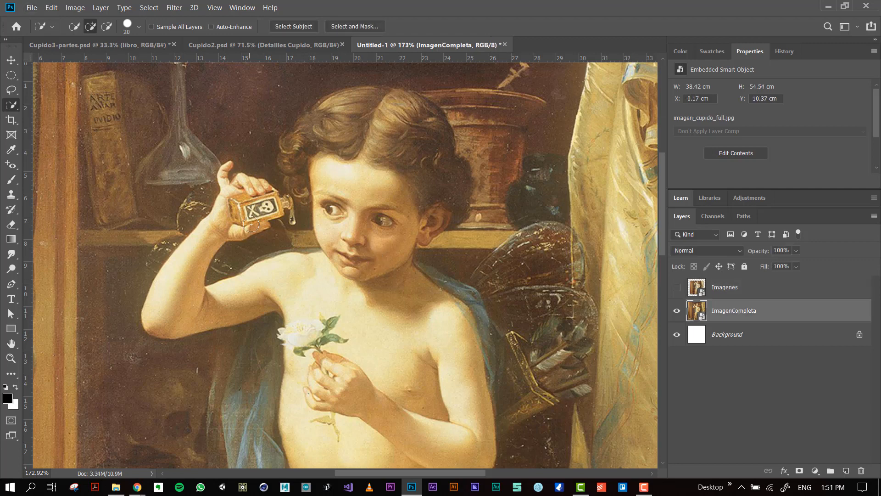
{"action": "left_click", "coordinate": [233, 203]}
{"action": "mouse_move", "coordinate": [233, 204]}
{"action": "left_mouse_down"}
{"action": "mouse_move", "coordinate": [205, 236]}
{"action": "mouse_move", "coordinate": [181, 295]}
{"action": "mouse_move", "coordinate": [209, 304]}
{"action": "mouse_move", "coordinate": [280, 283]}
{"action": "mouse_move", "coordinate": [272, 277]}
{"action": "left_mouse_up"}
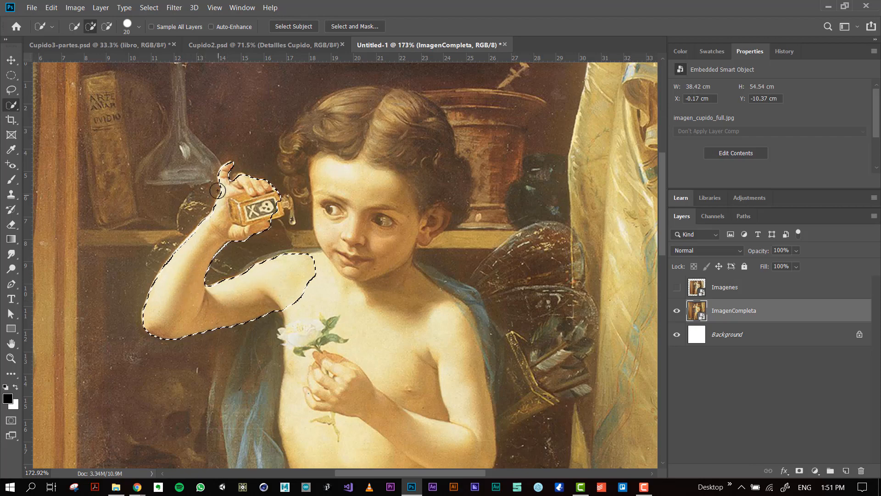
Add the poison bottle, its neck and the falling drop to the arm selection, subtracting the background around them.
{"action": "scroll", "coordinate": [218, 191], "scroll_direction": "up", "scroll_amount": 5}
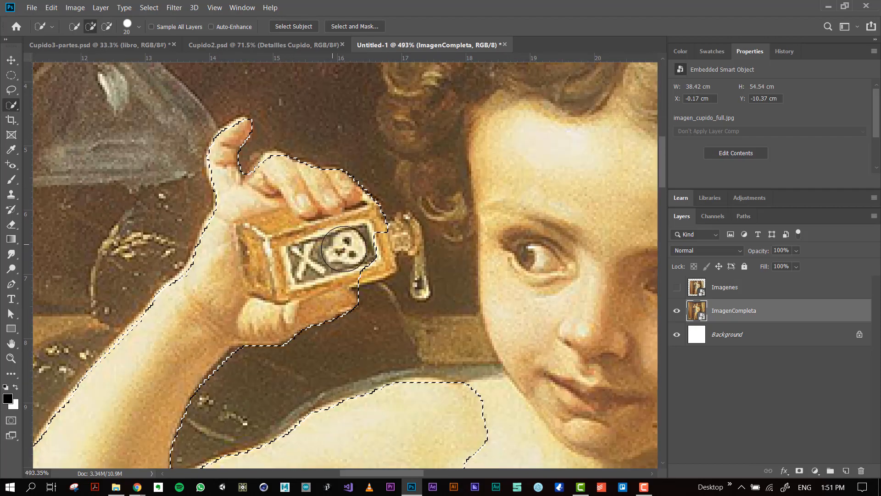
{"action": "left_click_drag", "start_coordinate": [343, 249], "coordinate": [367, 256]}
{"action": "mouse_move", "coordinate": [385, 222]}
{"action": "left_mouse_down"}
{"action": "mouse_move", "coordinate": [359, 220]}
{"action": "mouse_move", "coordinate": [390, 246]}
{"action": "mouse_move", "coordinate": [412, 225]}
{"action": "left_mouse_up"}
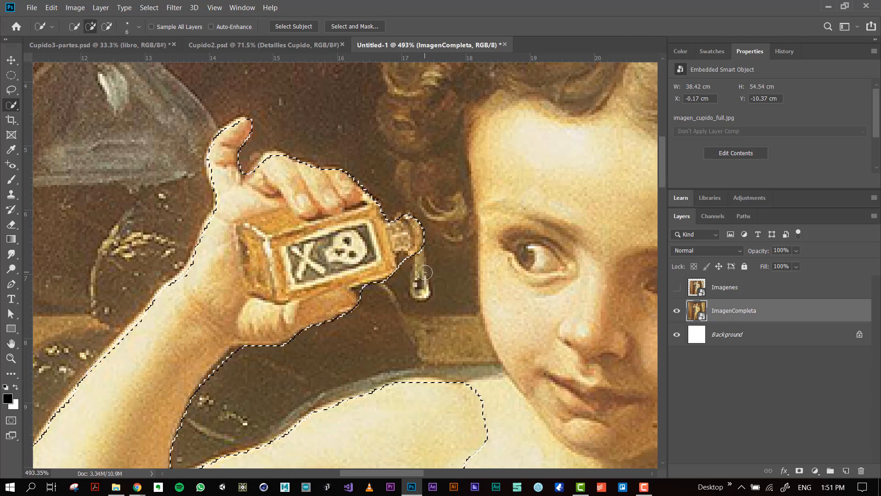
{"action": "mouse_move", "coordinate": [424, 273]}
{"action": "left_mouse_down"}
{"action": "mouse_move", "coordinate": [418, 266]}
{"action": "mouse_move", "coordinate": [423, 295]}
{"action": "mouse_move", "coordinate": [413, 265]}
{"action": "mouse_move", "coordinate": [425, 269]}
{"action": "left_mouse_up"}
{"action": "mouse_move", "coordinate": [445, 217]}
{"action": "left_mouse_down"}
{"action": "mouse_move", "coordinate": [460, 294]}
{"action": "mouse_move", "coordinate": [454, 265]}
{"action": "mouse_move", "coordinate": [420, 349]}
{"action": "mouse_move", "coordinate": [409, 322]}
{"action": "mouse_move", "coordinate": [298, 349]}
{"action": "mouse_move", "coordinate": [234, 383]}
{"action": "mouse_move", "coordinate": [219, 368]}
{"action": "left_mouse_up"}
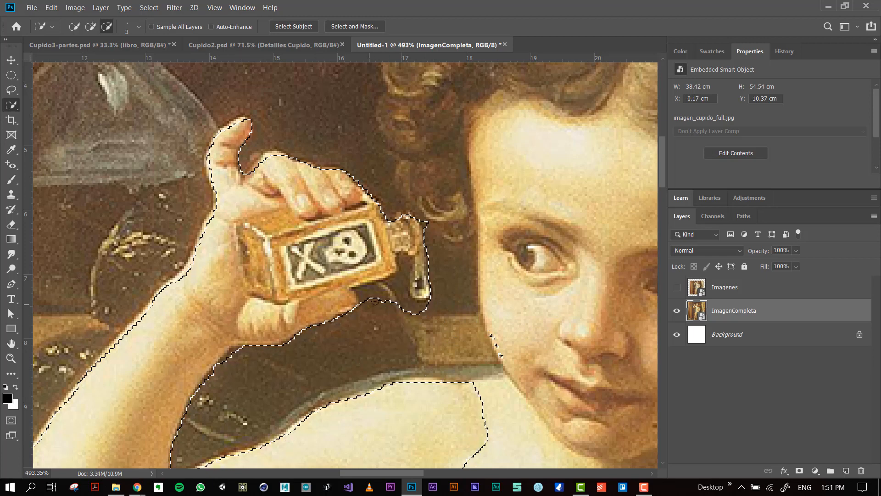
{"action": "left_click_drag", "start_coordinate": [375, 301], "coordinate": [394, 294]}
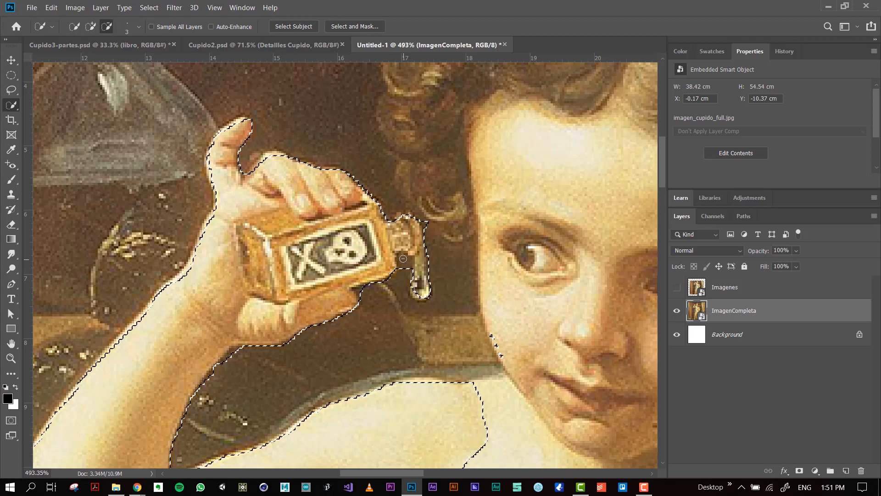
{"action": "left_click_drag", "start_coordinate": [403, 258], "coordinate": [408, 277]}
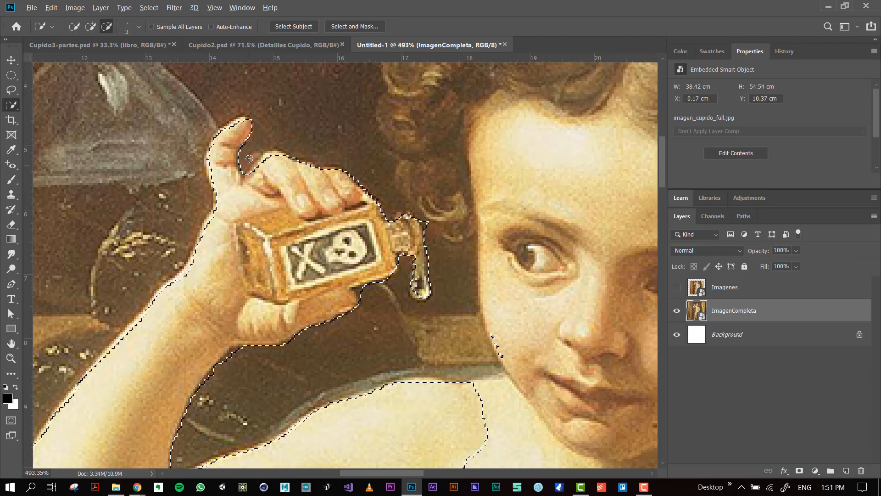
Refine the selection edge along the raised finger, wrist and forearm with a 3 px brush.
{"action": "left_click_drag", "start_coordinate": [246, 128], "coordinate": [235, 126]}
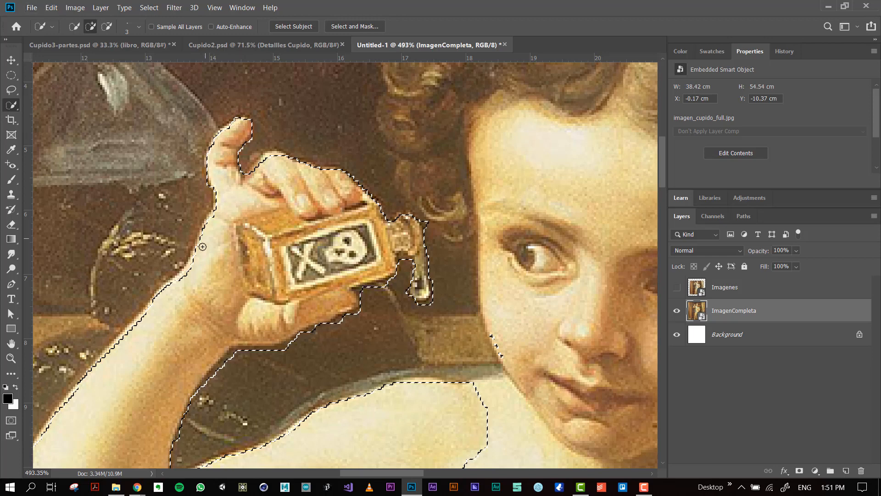
{"action": "left_click_drag", "start_coordinate": [173, 279], "coordinate": [170, 284]}
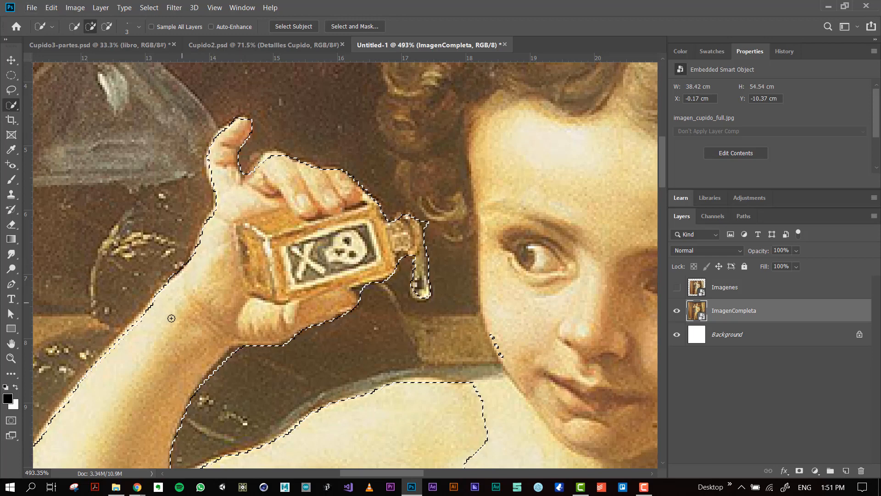
{"action": "left_click_drag", "start_coordinate": [162, 323], "coordinate": [215, 261]}
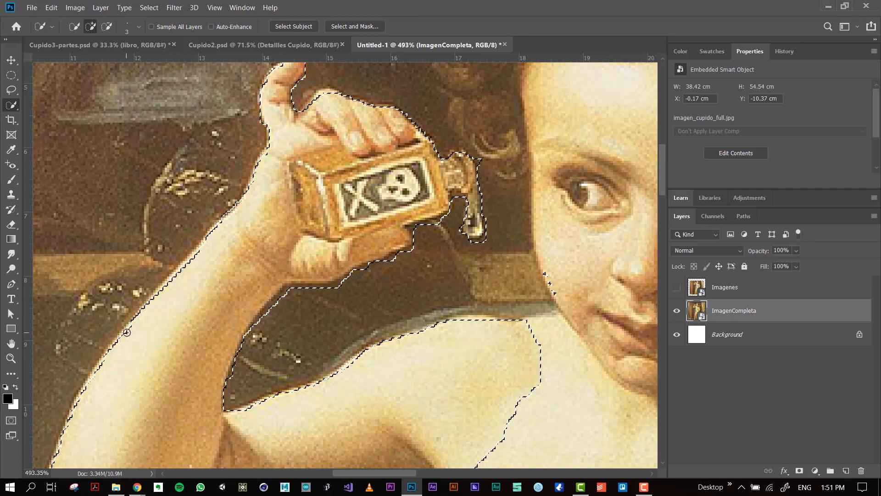
{"action": "scroll", "coordinate": [228, 240], "scroll_direction": "down", "scroll_amount": 5}
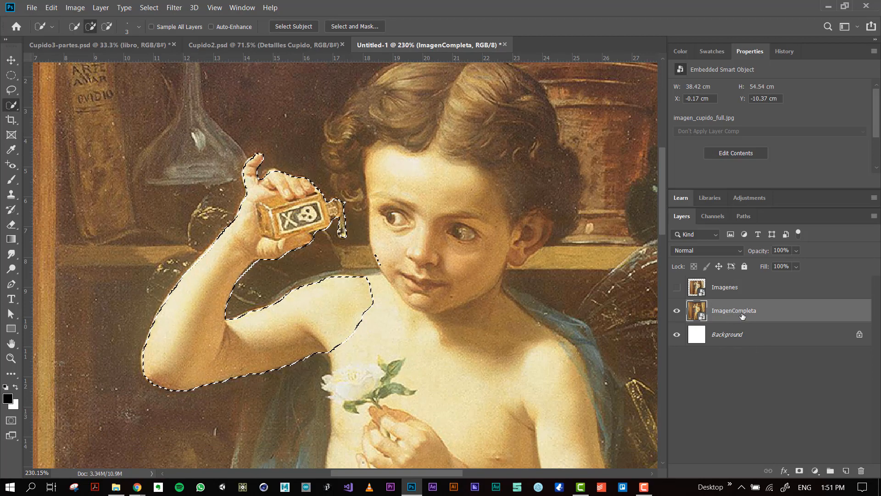
Duplicate the ImagenCompleta layer within Untitled-1 as brazo.
{"action": "right_click", "coordinate": [735, 313]}
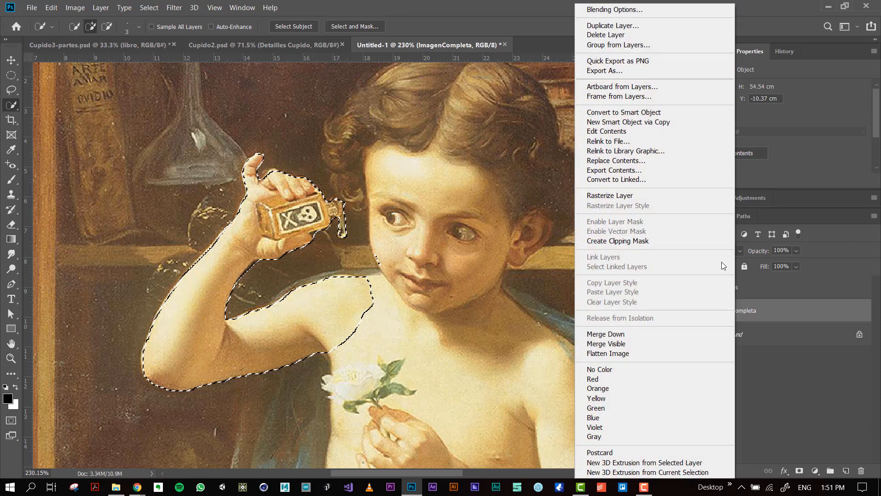
{"action": "left_click", "coordinate": [627, 26]}
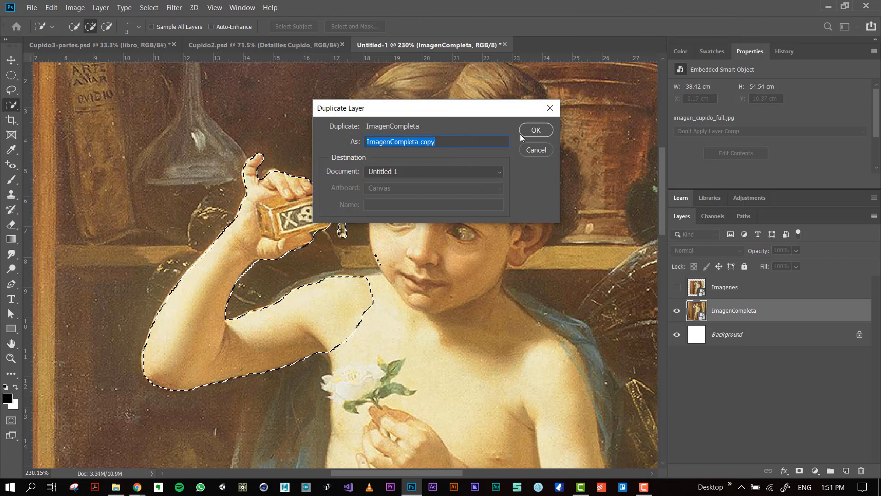
{"action": "type", "text": "brazo"}
{"action": "key", "text": "Return"}
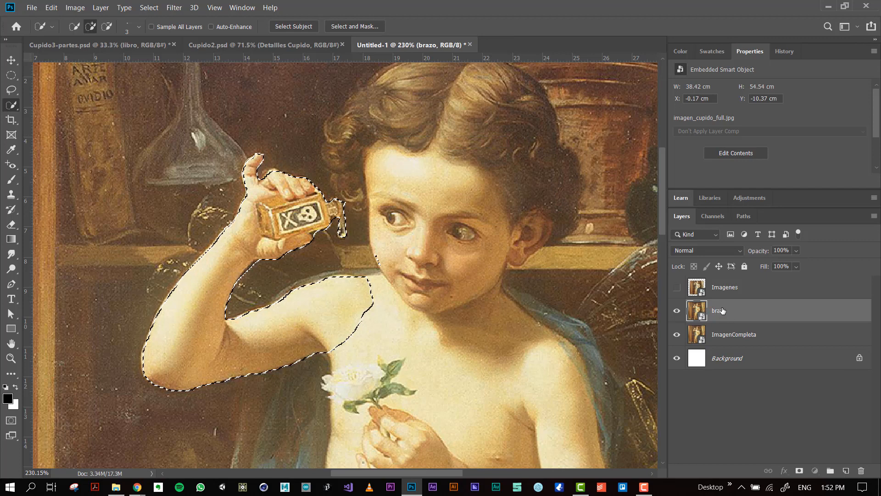
Rename the duplicated arm layer to D_brazo.
{"action": "double_click", "coordinate": [724, 311]}
{"action": "left_click", "coordinate": [728, 309]}
{"action": "key", "text": "Return"}
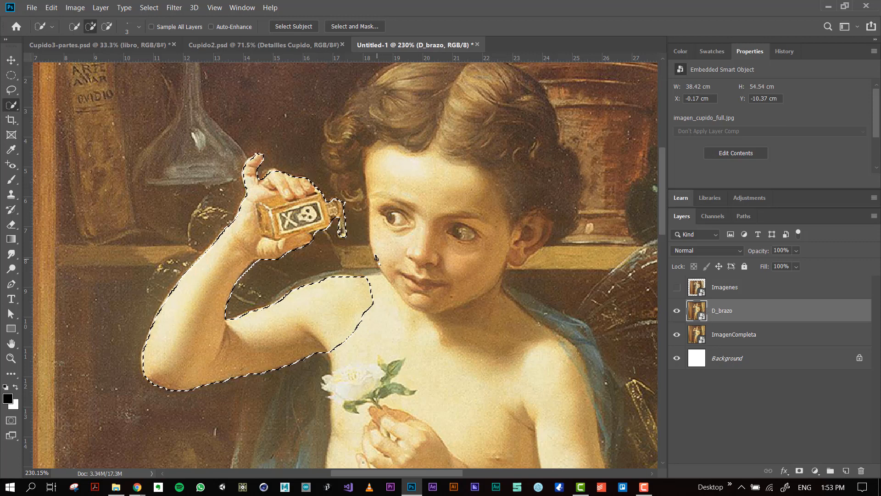
Subtract the stray selection patch beside the cheek and try deleting the selected area from the D_brazo smart object.
{"action": "key", "text": "alt"}
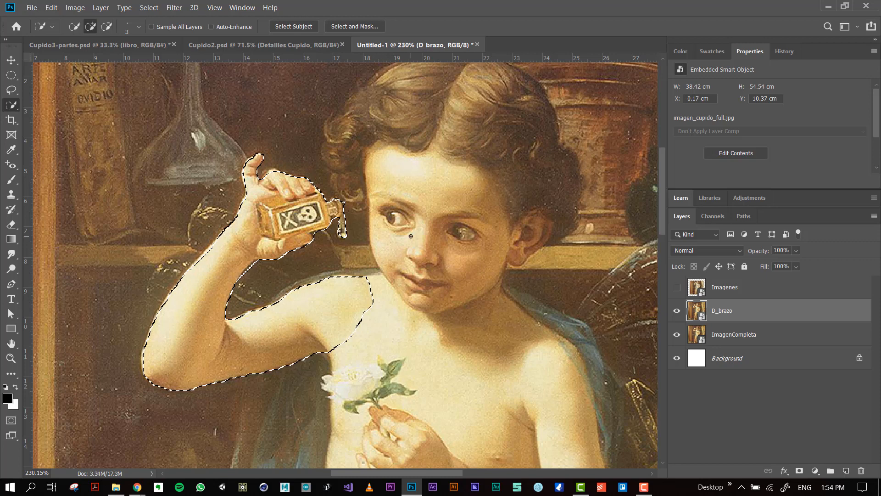
{"action": "key", "text": "Delete"}
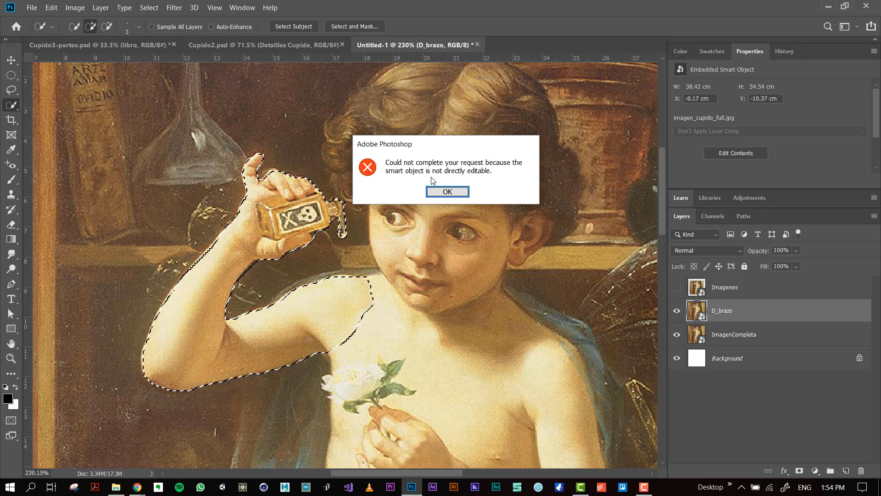
{"action": "left_click", "coordinate": [461, 194]}
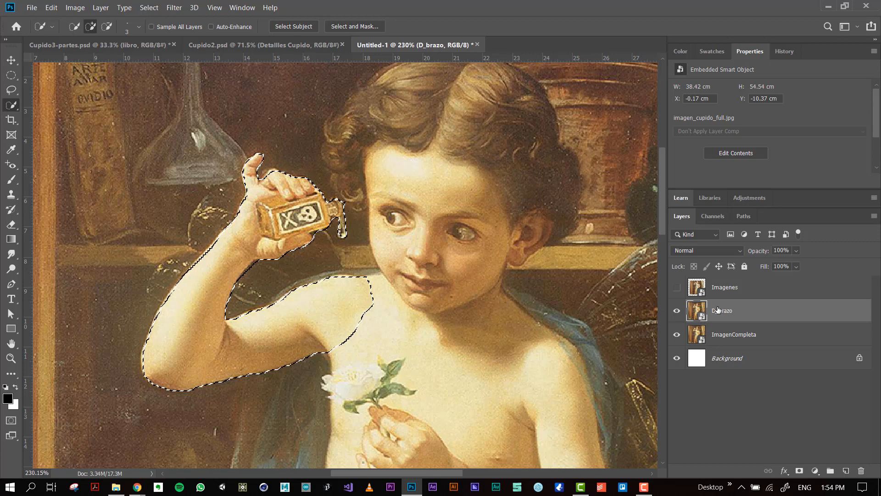
Rasterize the D_brazo layer and hide the ImagenCompleta layer.
{"action": "right_click", "coordinate": [718, 309]}
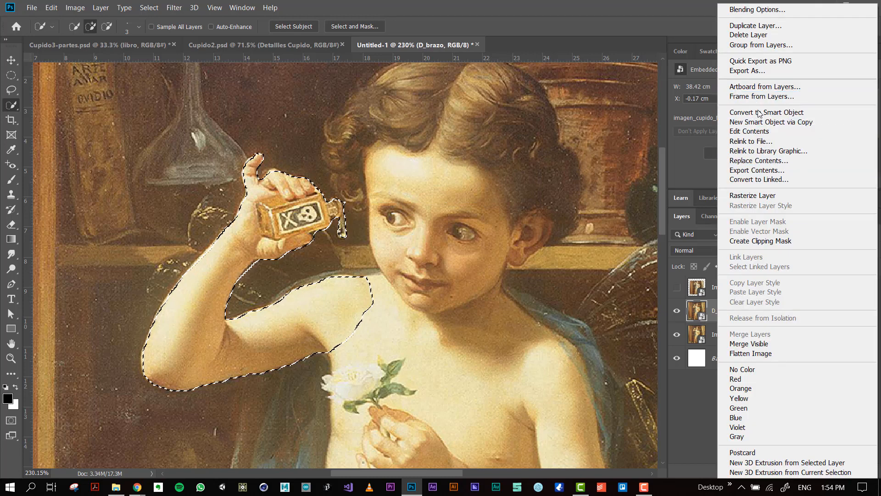
{"action": "left_click", "coordinate": [763, 196]}
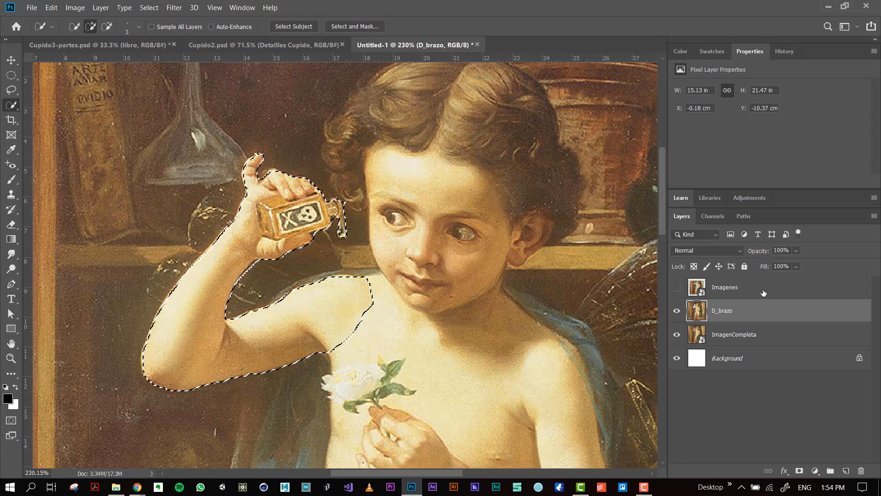
{"action": "left_click", "coordinate": [677, 335]}
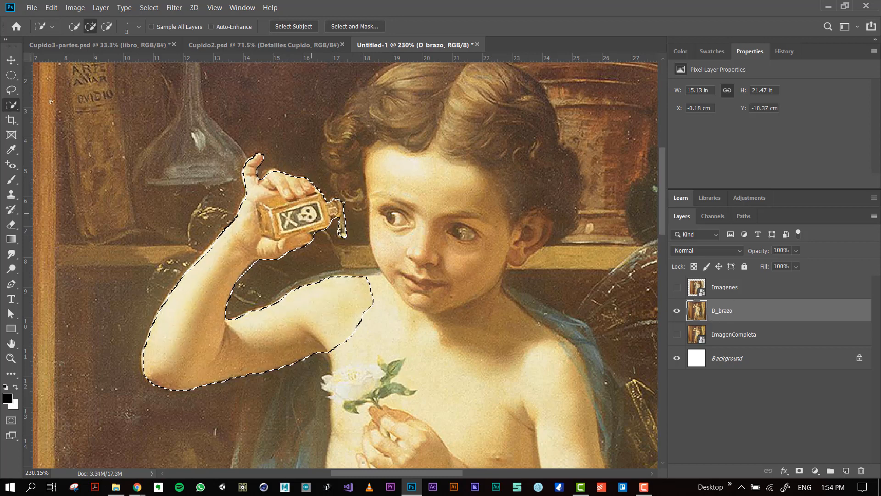
Invert the arm selection, delete the surrounding painting from the D_brazo layer, and deselect.
{"action": "left_click", "coordinate": [100, 8]}
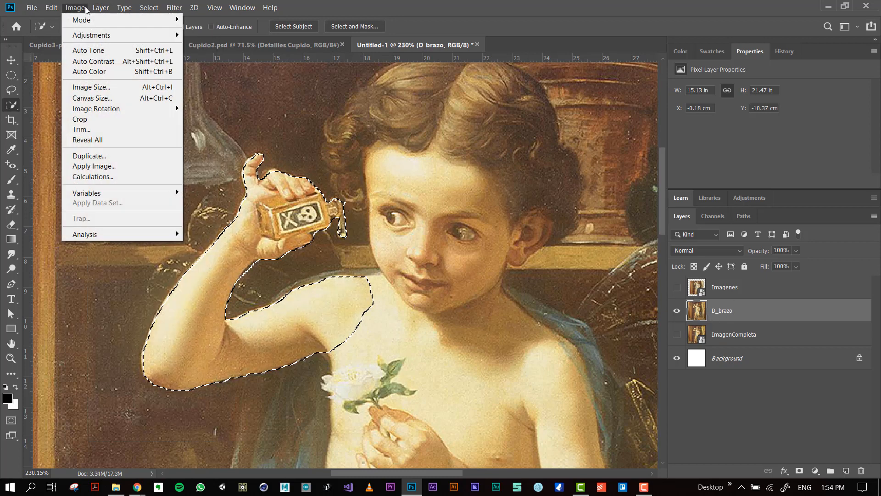
{"action": "mouse_move", "coordinate": [145, 8]}
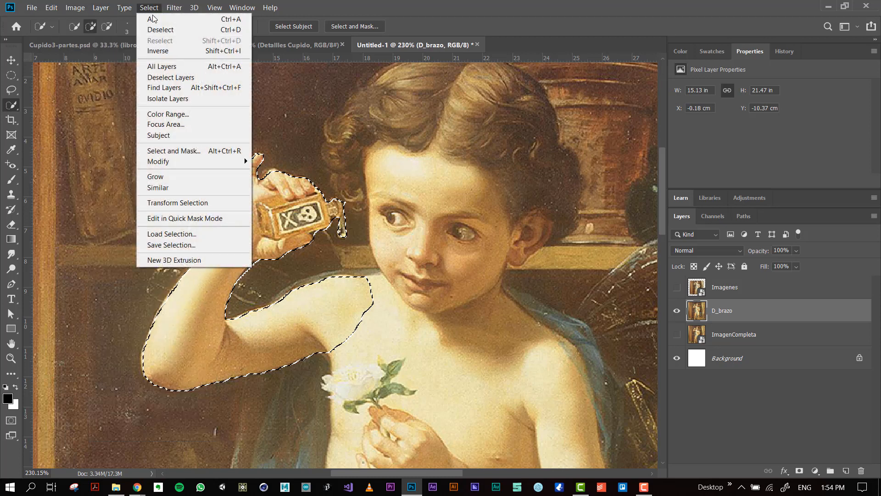
{"action": "left_click", "coordinate": [175, 53]}
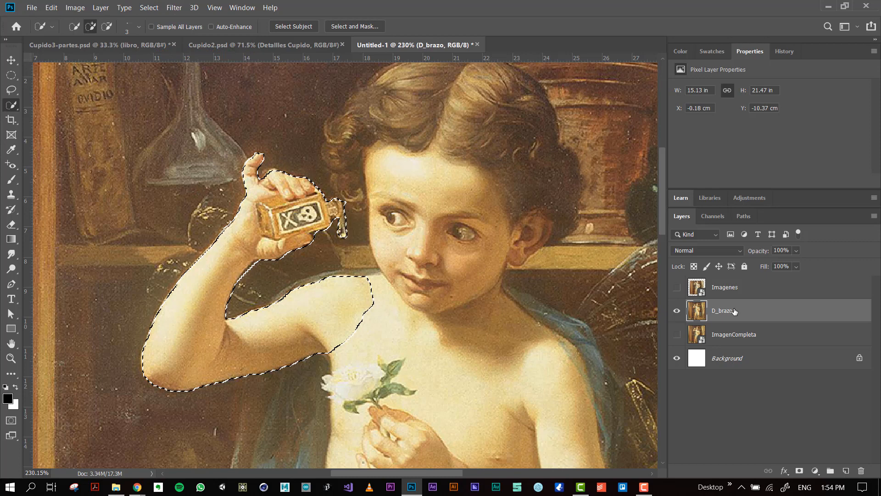
{"action": "key", "text": "Delete"}
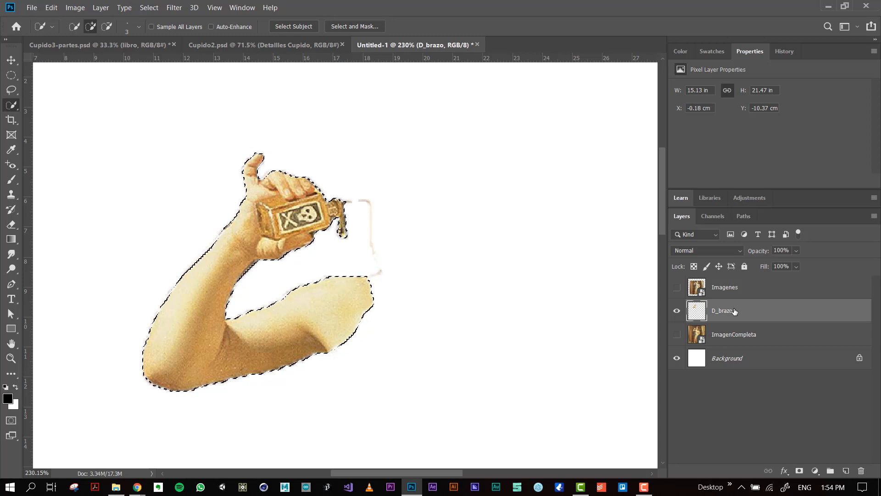
{"action": "left_click", "coordinate": [149, 7]}
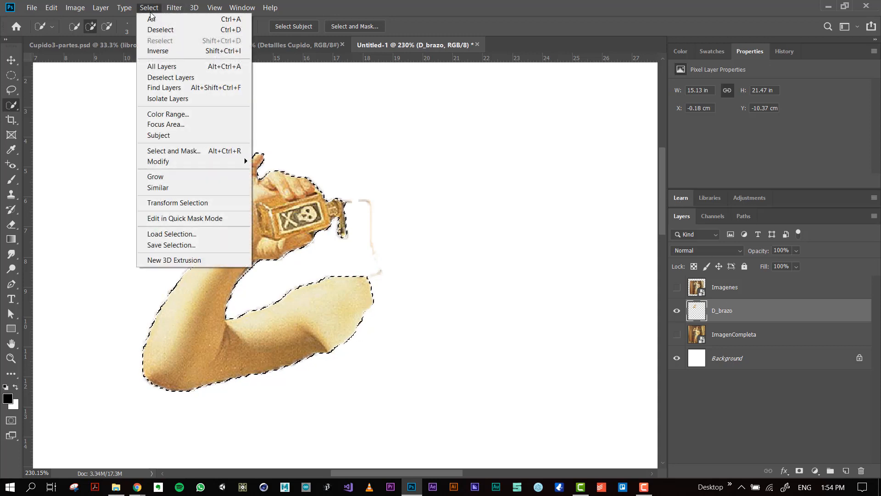
{"action": "left_click", "coordinate": [165, 29]}
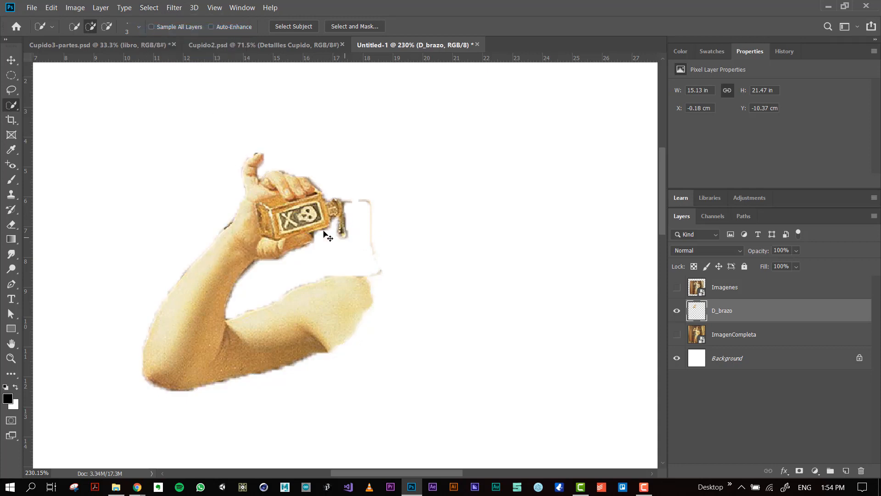
Show the ImagenCompleta layer and toggle D_brazo's visibility to compare the cut-out arm with the full painting.
{"action": "left_click", "coordinate": [678, 335]}
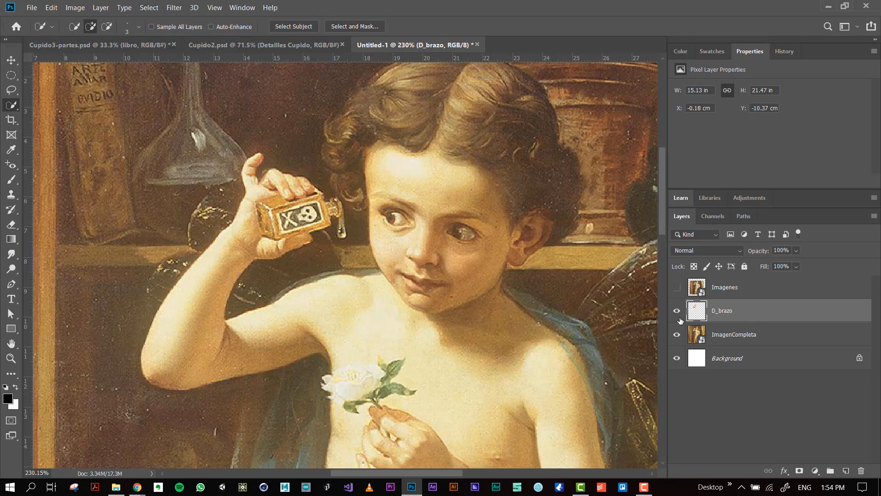
{"action": "left_click", "coordinate": [678, 315]}
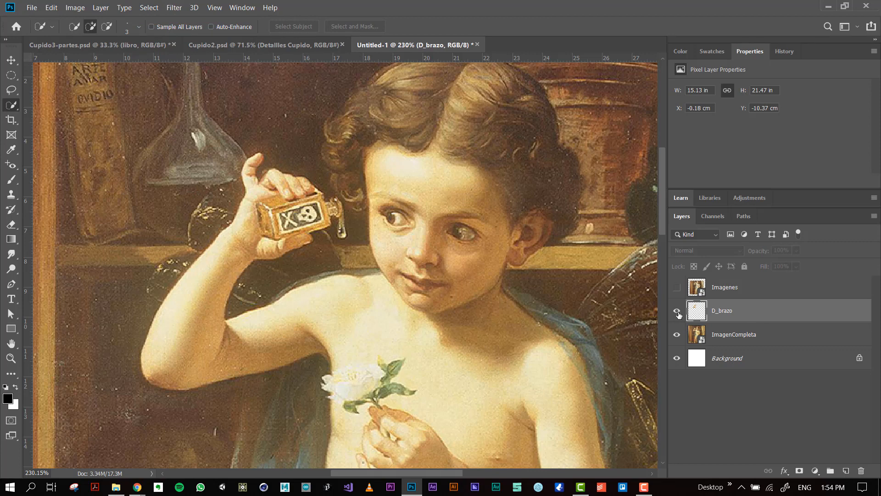
{"action": "left_click", "coordinate": [678, 313]}
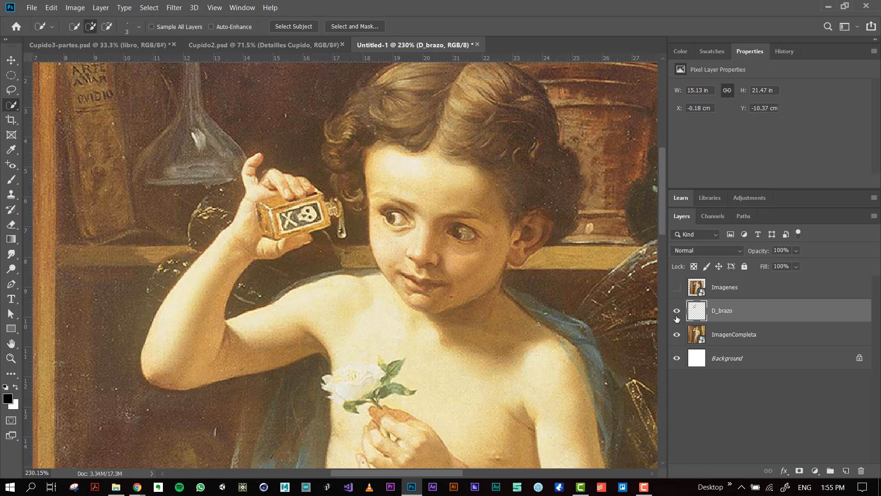
Undo the deletion and rasterization of D_brazo, bringing back the smart object and the active arm selection.
{"action": "key", "text": "ctrl+z"}
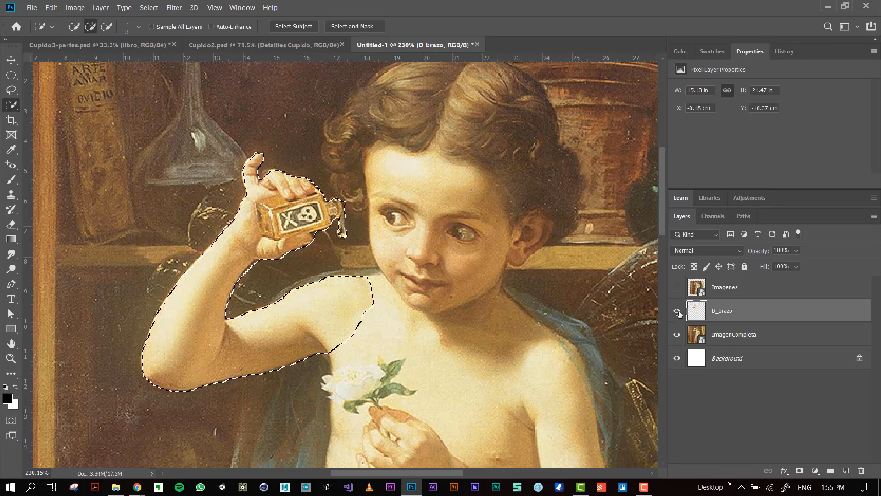
{"action": "key", "text": "ctrl+z"}
{"action": "key", "text": "ctrl+z"}
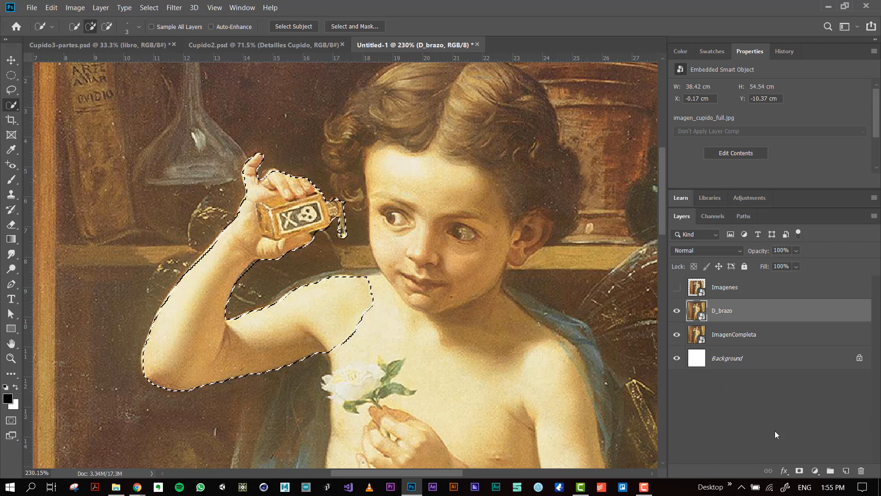
Add a layer mask to D_brazo from the arm selection and hide the ImagenCompleta layer.
{"action": "left_click", "coordinate": [799, 472]}
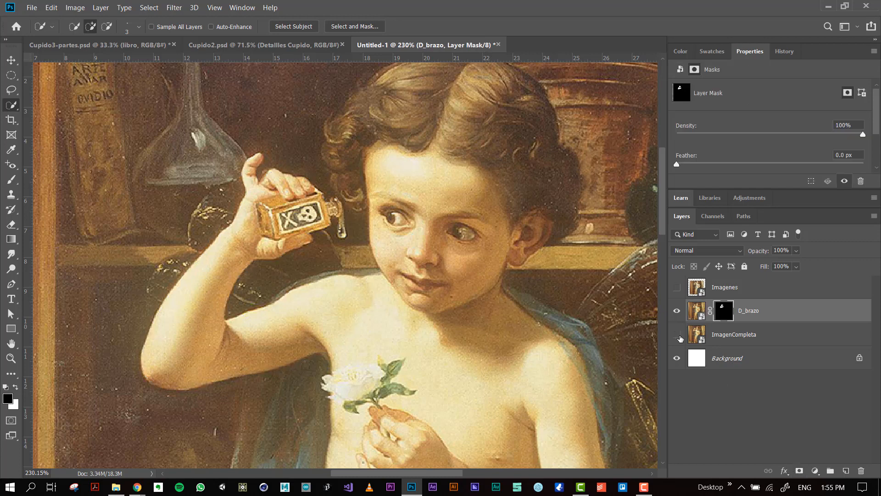
{"action": "left_click", "coordinate": [678, 336]}
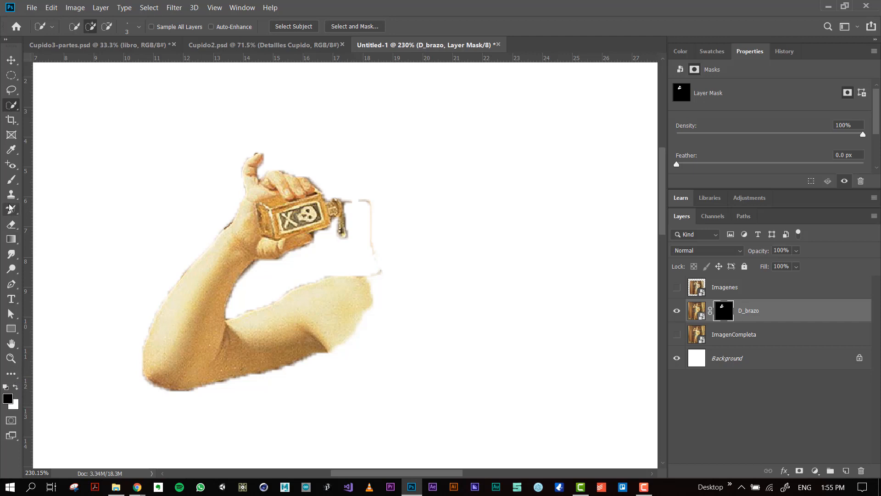
Brush black on the D_brazo mask at size 29 to hide the stray outline beside the bottle and trim the shoulder end.
{"action": "left_click", "coordinate": [11, 180]}
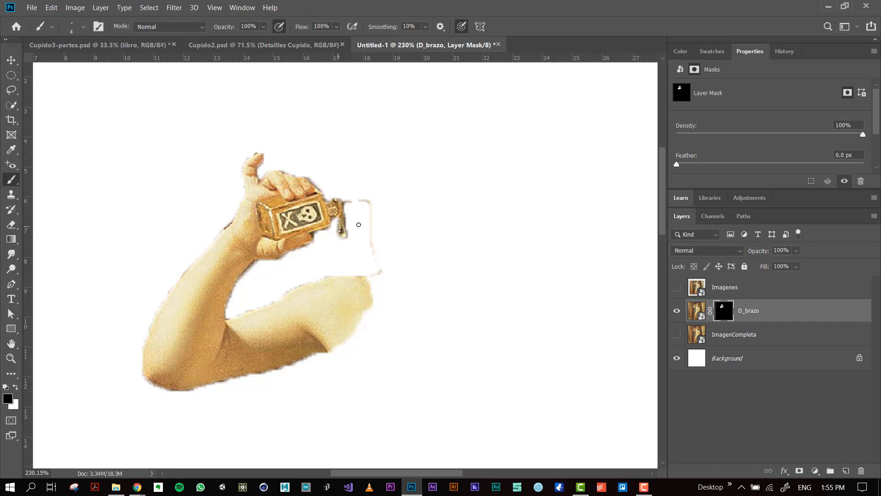
{"action": "mouse_move", "coordinate": [380, 220]}
{"action": "left_mouse_down"}
{"action": "mouse_move", "coordinate": [414, 216]}
{"action": "mouse_move", "coordinate": [396, 220]}
{"action": "left_mouse_up"}
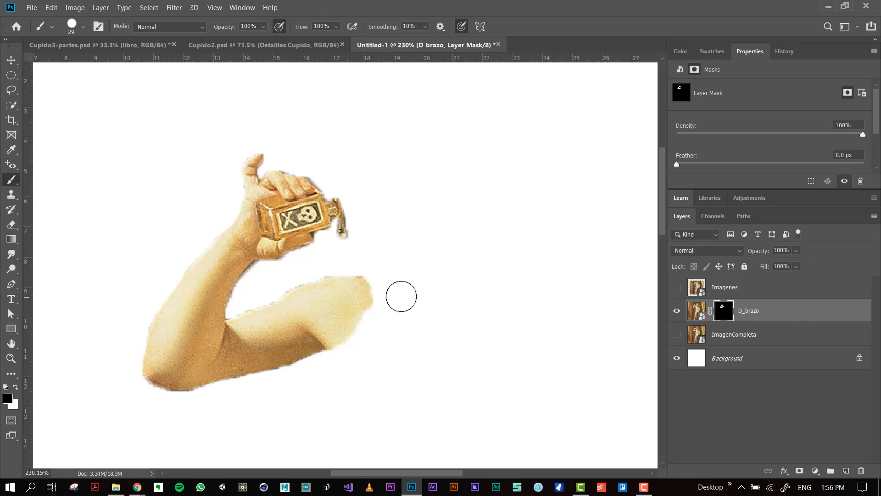
{"action": "left_click_drag", "start_coordinate": [352, 268], "coordinate": [362, 356]}
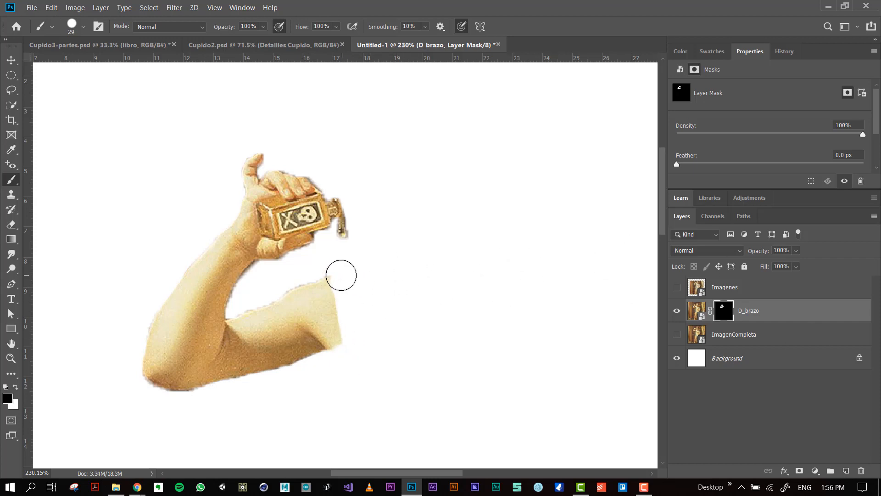
{"action": "left_click_drag", "start_coordinate": [341, 276], "coordinate": [338, 274]}
Brush white on the D_brazo mask at size 29 to restore part of the shoulder with a rounded end.
{"action": "left_click", "coordinate": [678, 335]}
{"action": "left_click", "coordinate": [678, 335]}
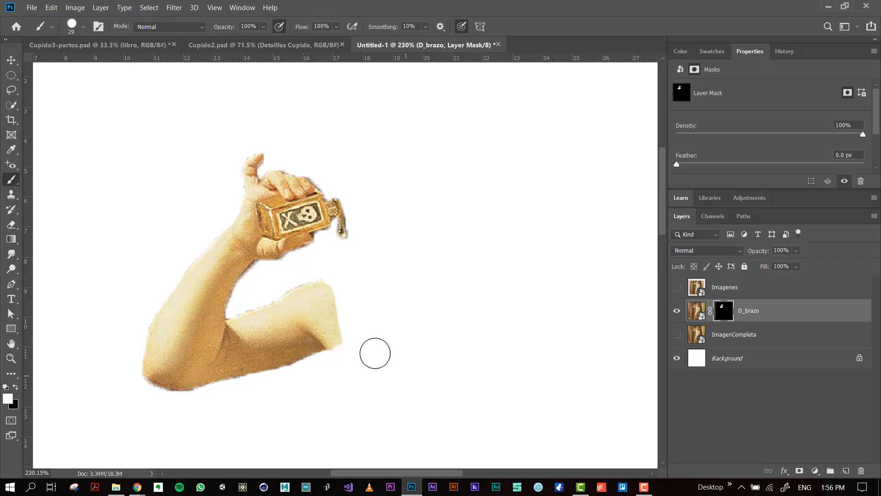
{"action": "mouse_move", "coordinate": [345, 337]}
{"action": "left_mouse_down"}
{"action": "mouse_move", "coordinate": [330, 328]}
{"action": "mouse_move", "coordinate": [340, 311]}
{"action": "mouse_move", "coordinate": [327, 296]}
{"action": "mouse_move", "coordinate": [311, 298]}
{"action": "mouse_move", "coordinate": [330, 295]}
{"action": "mouse_move", "coordinate": [336, 311]}
{"action": "mouse_move", "coordinate": [326, 330]}
{"action": "left_mouse_up"}
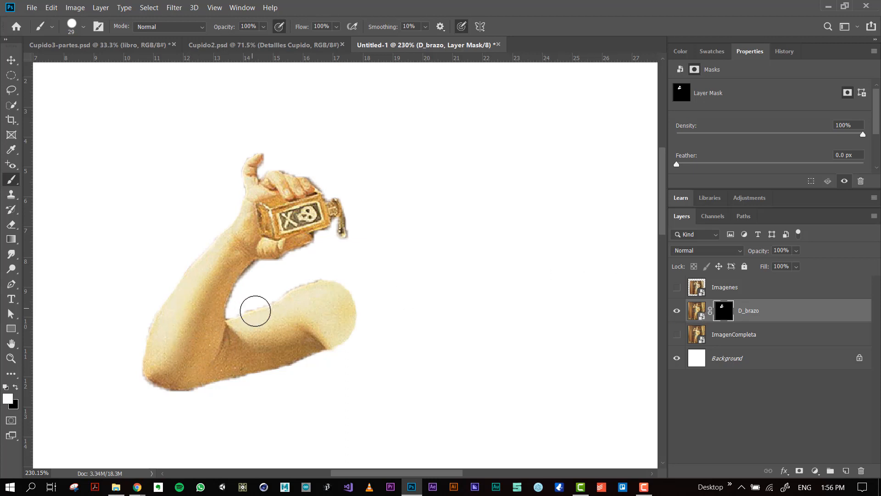
{"action": "left_click_drag", "start_coordinate": [293, 302], "coordinate": [297, 292]}
{"action": "left_click", "coordinate": [223, 313]}
Try a Quick Selection of the forearm and hand on the D_brazo image instead of its mask, and deselect.
{"action": "left_click", "coordinate": [696, 310]}
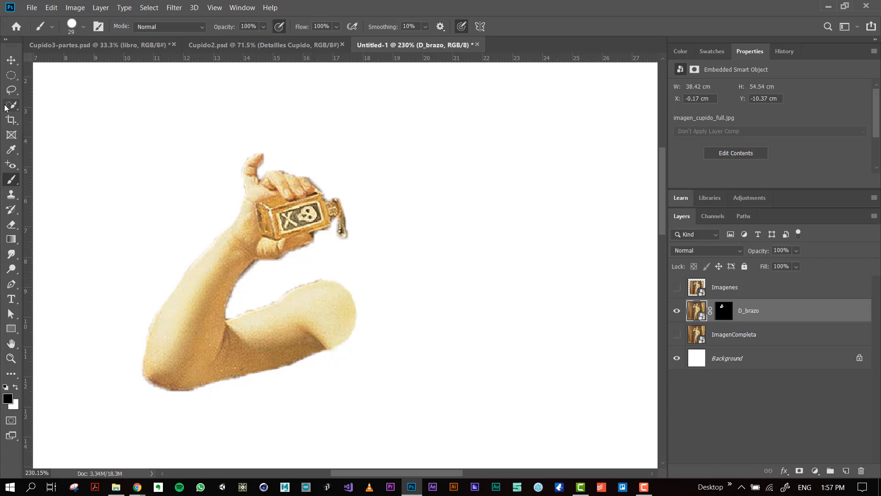
{"action": "left_click_drag", "start_coordinate": [12, 104], "coordinate": [69, 105]}
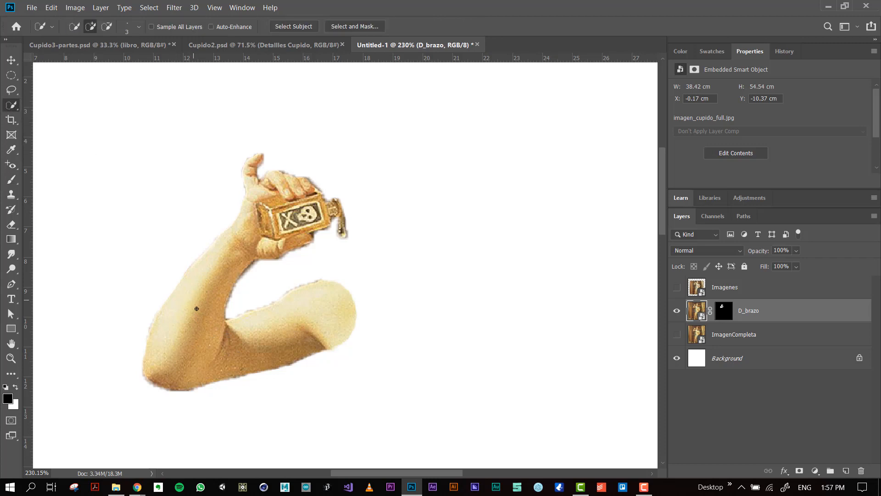
{"action": "mouse_move", "coordinate": [191, 372]}
{"action": "left_mouse_down"}
{"action": "mouse_move", "coordinate": [216, 335]}
{"action": "mouse_move", "coordinate": [220, 379]}
{"action": "mouse_move", "coordinate": [240, 362]}
{"action": "mouse_move", "coordinate": [219, 342]}
{"action": "mouse_move", "coordinate": [223, 328]}
{"action": "left_mouse_up"}
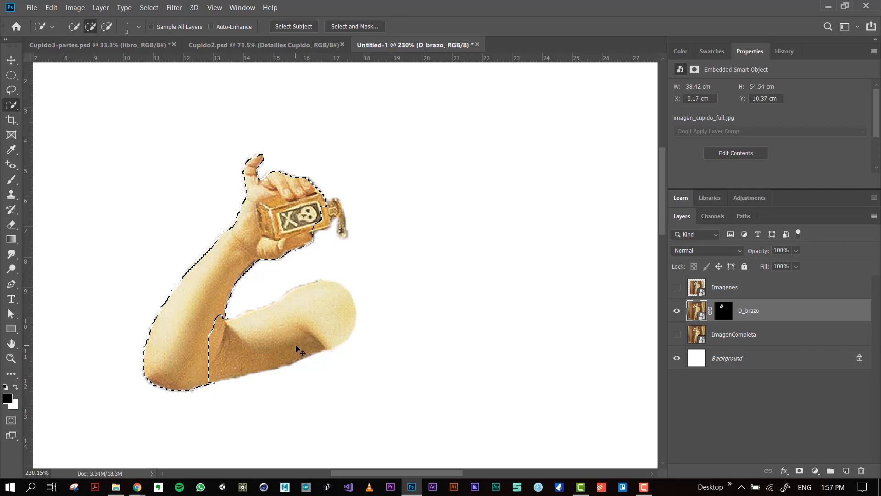
{"action": "key", "text": "ctrl+d"}
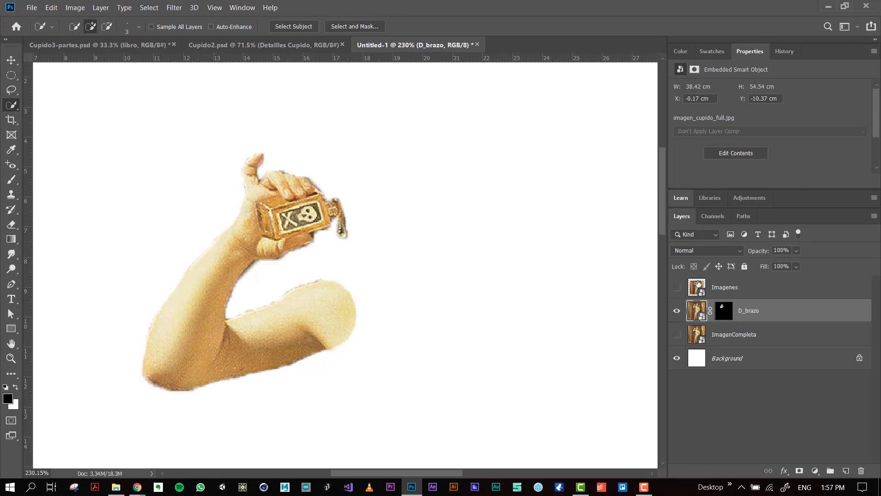